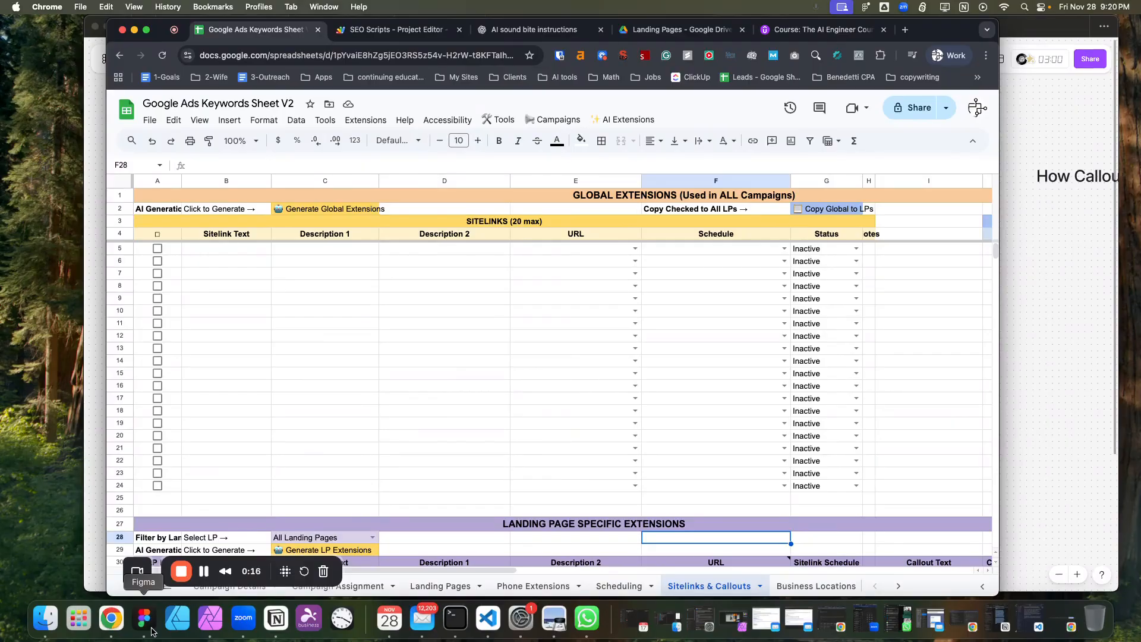
Switch to Figma and examine the boxes of the Google Ads Sheet Structure diagram.
click(145, 624)
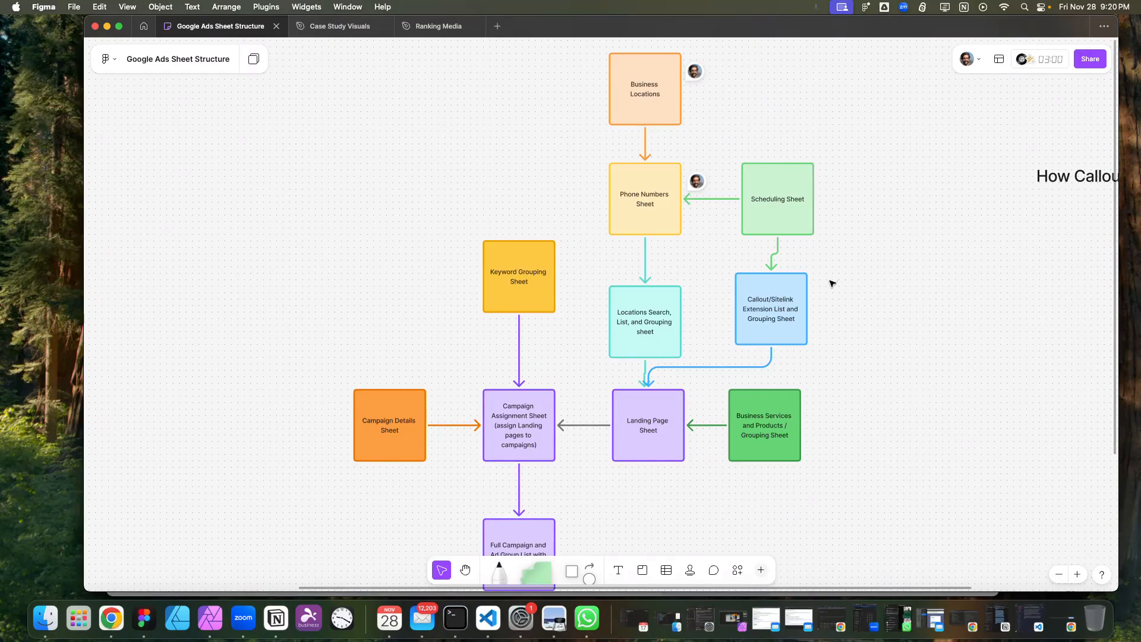
click(775, 447)
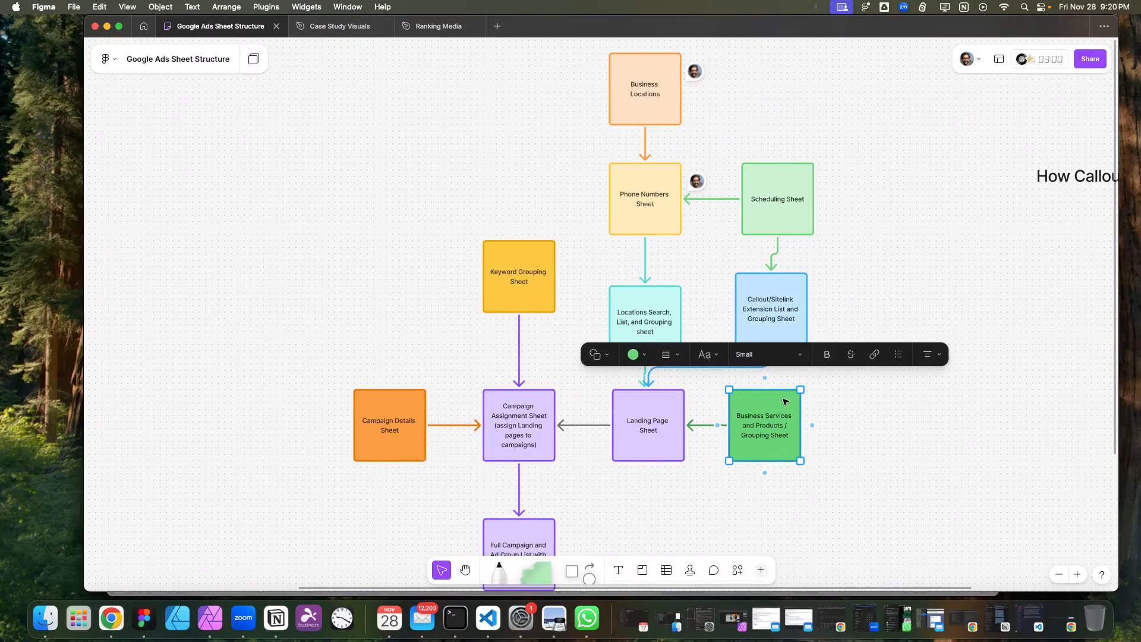
click(668, 303)
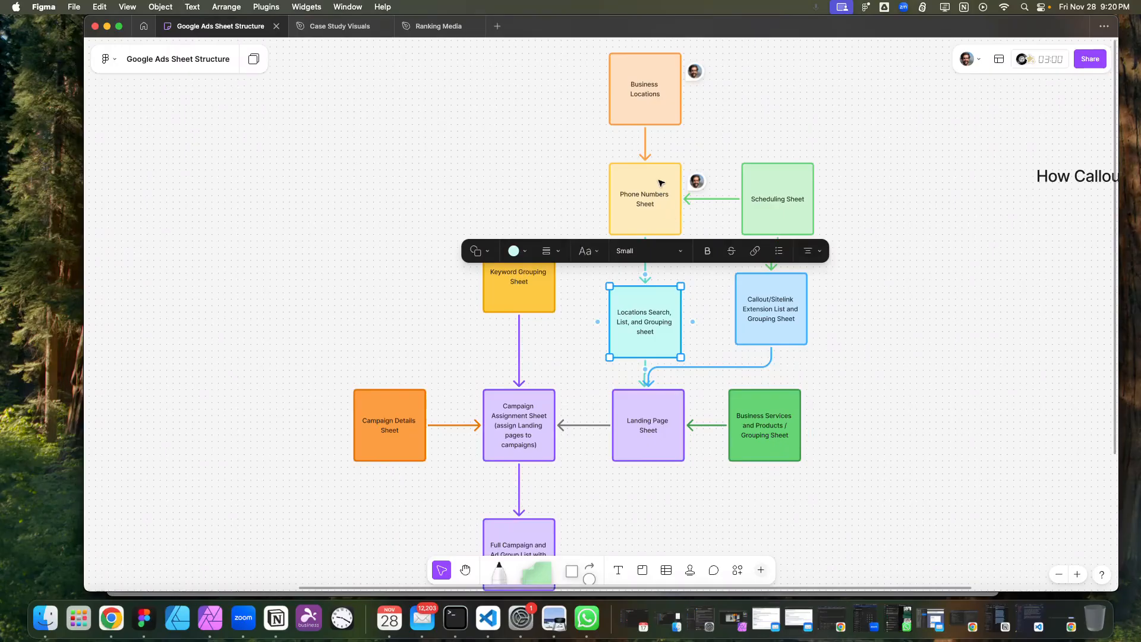
click(659, 100)
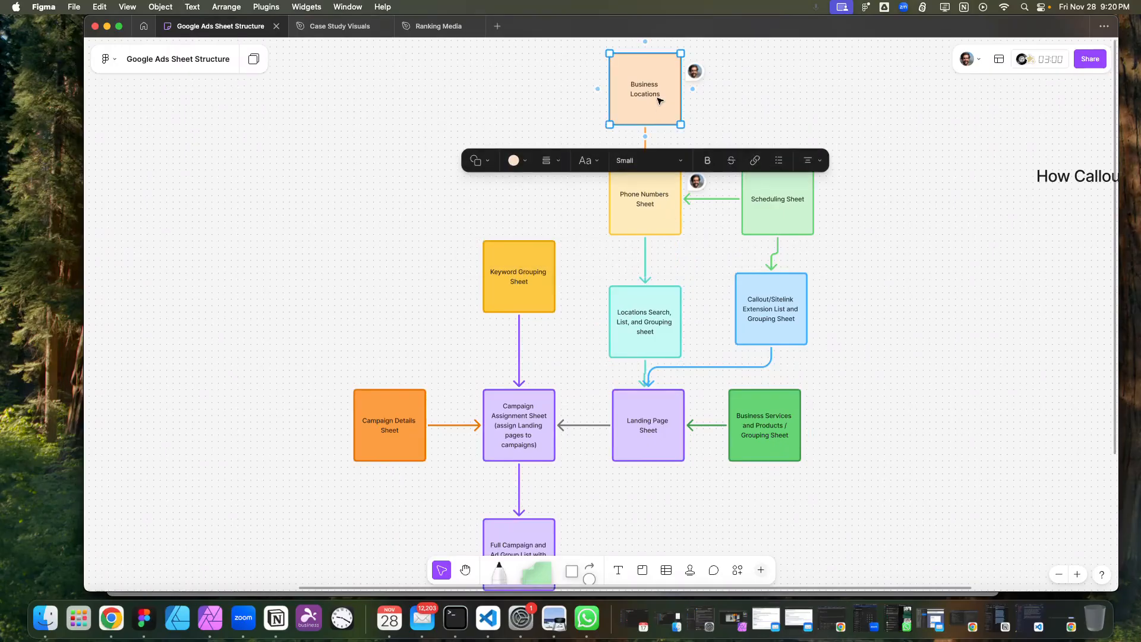
click(650, 211)
click(779, 214)
click(794, 300)
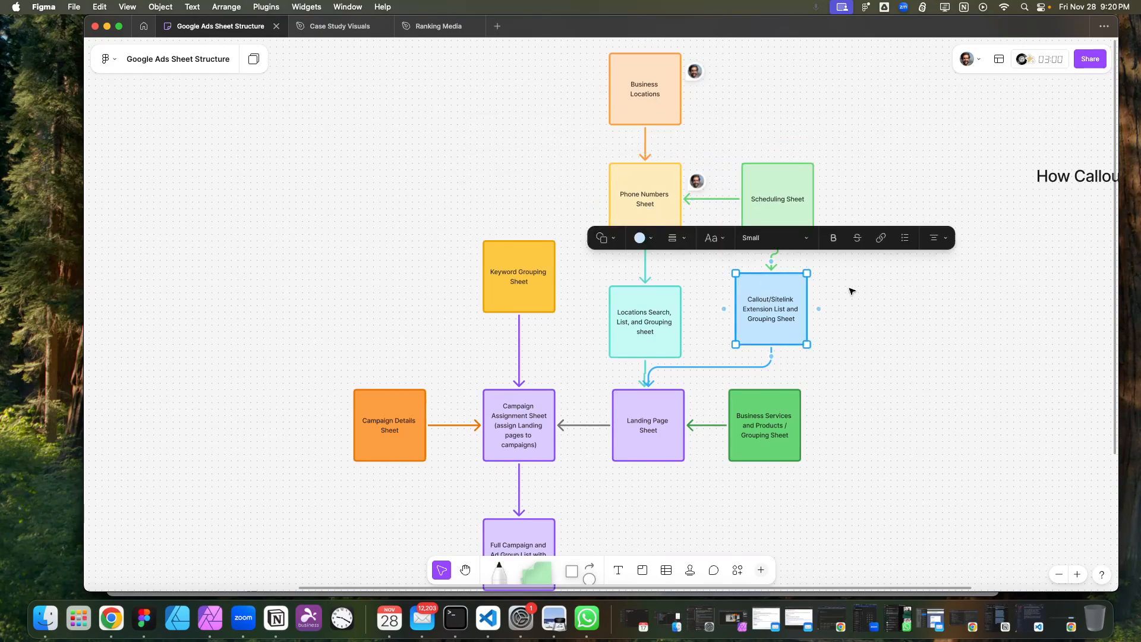
click(868, 156)
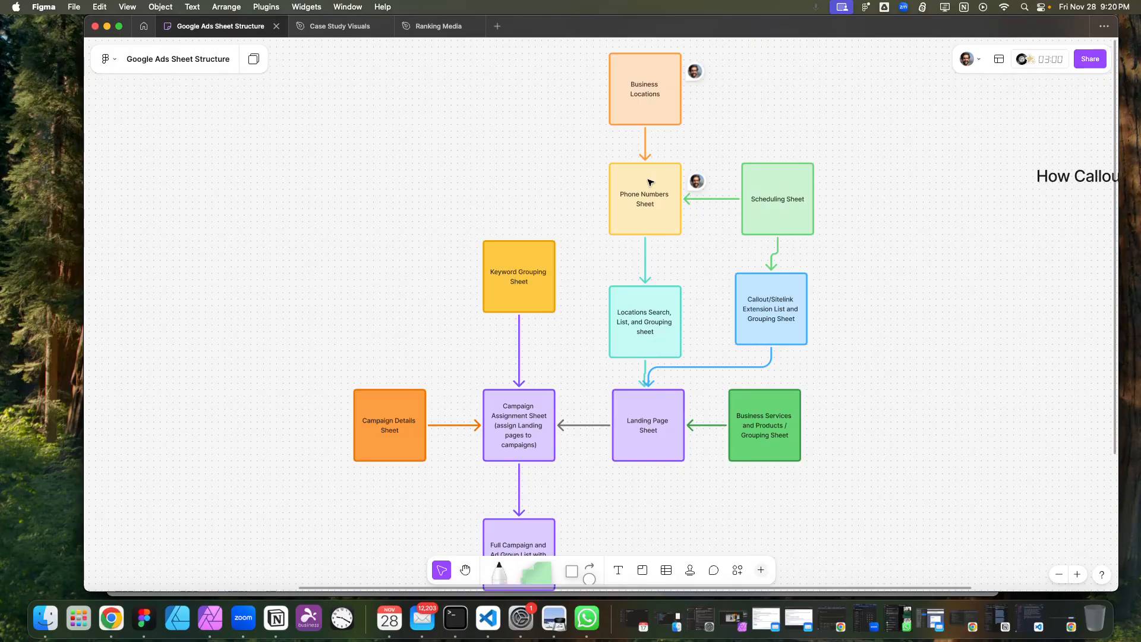
click(789, 227)
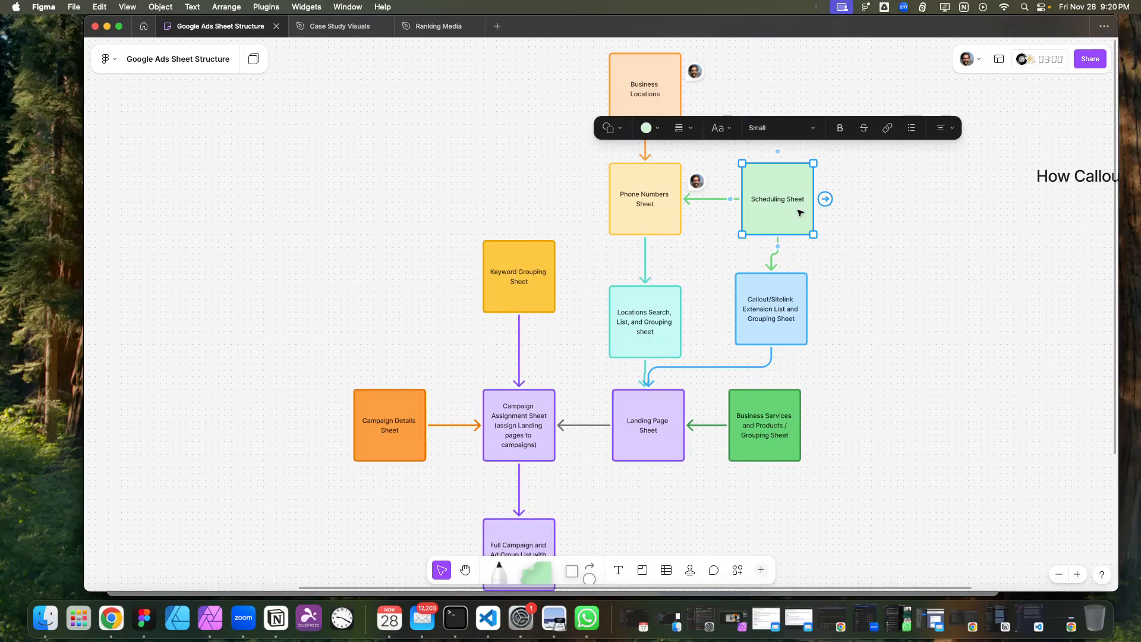
click(670, 206)
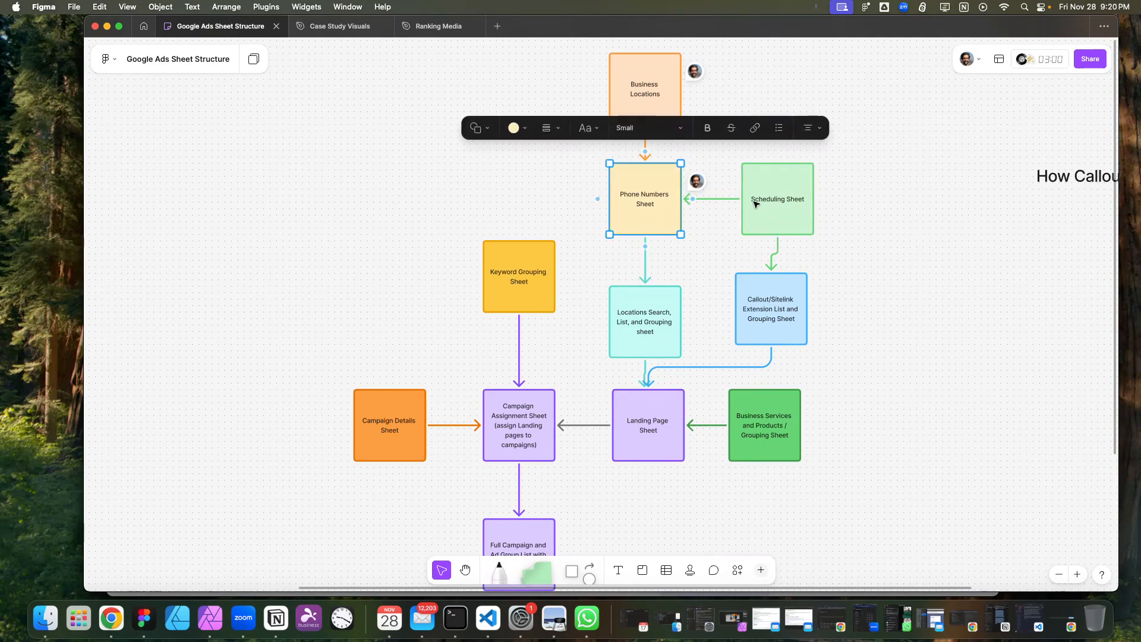
click(801, 320)
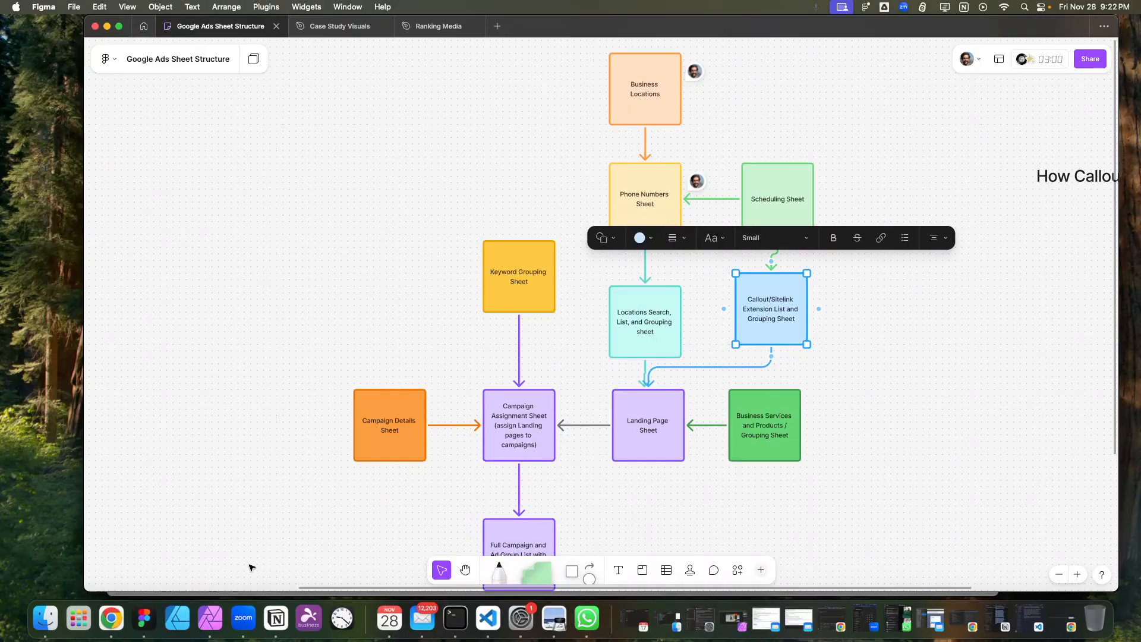
Switch back to Chrome and examine the Sitelinks & Callouts sheet's global and landing page extension sections.
click(111, 618)
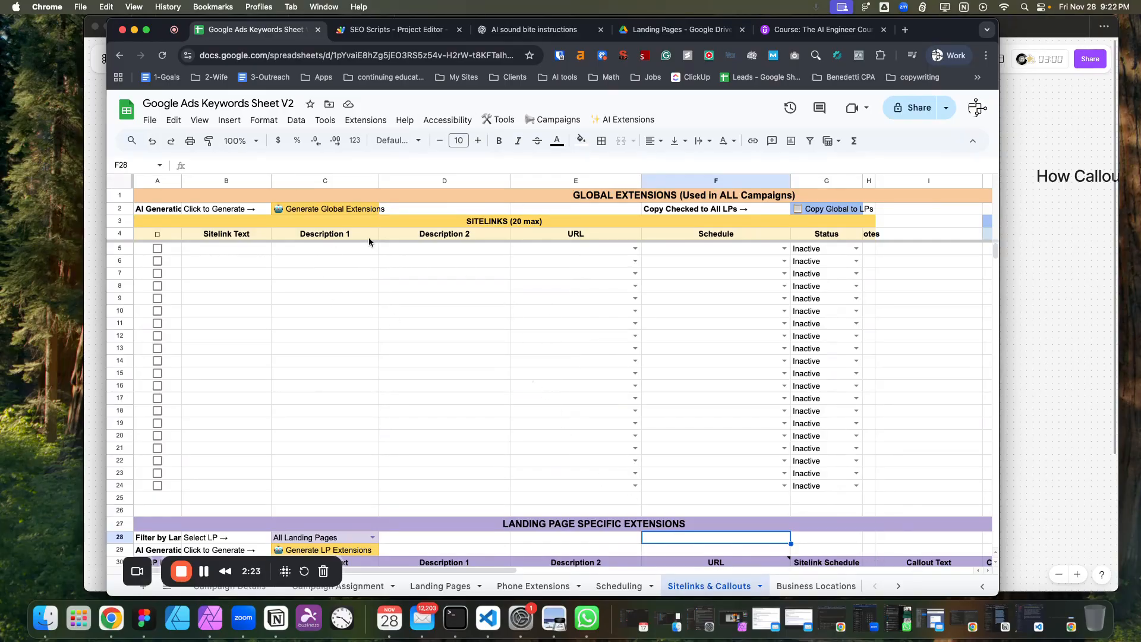
scroll(586, 334, down, 5)
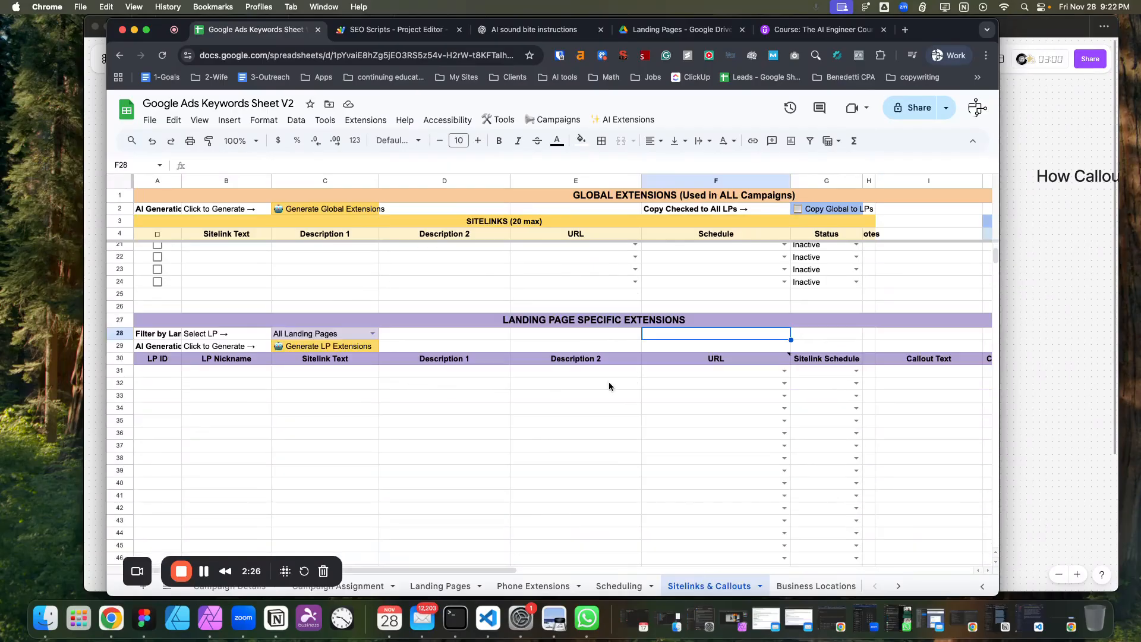
scroll(608, 384, down, 1)
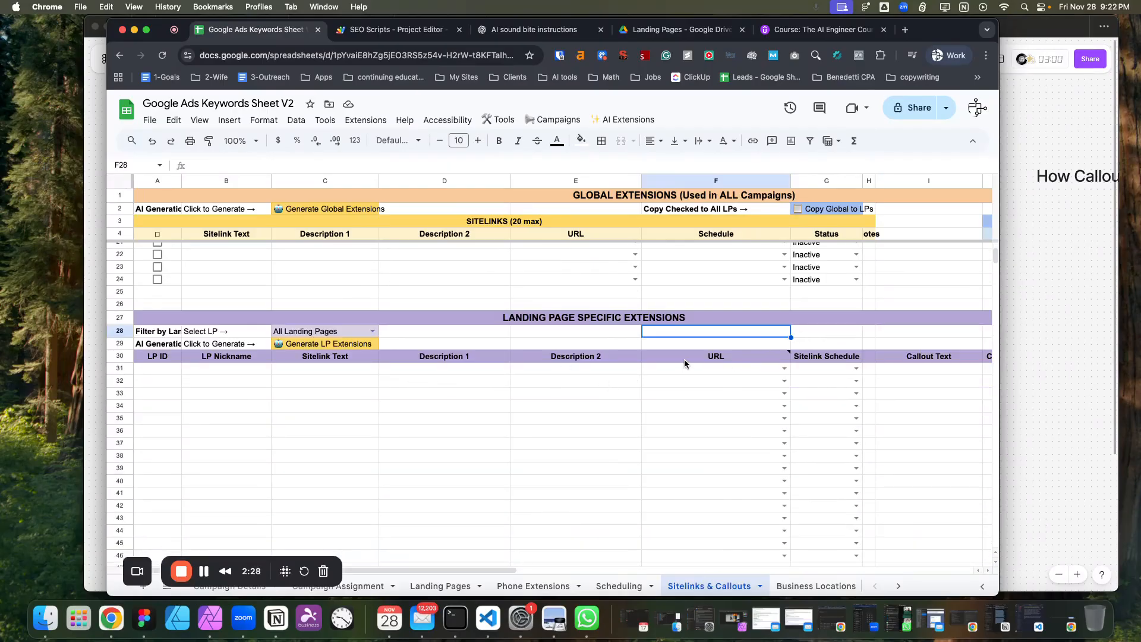
scroll(684, 359, up, 5)
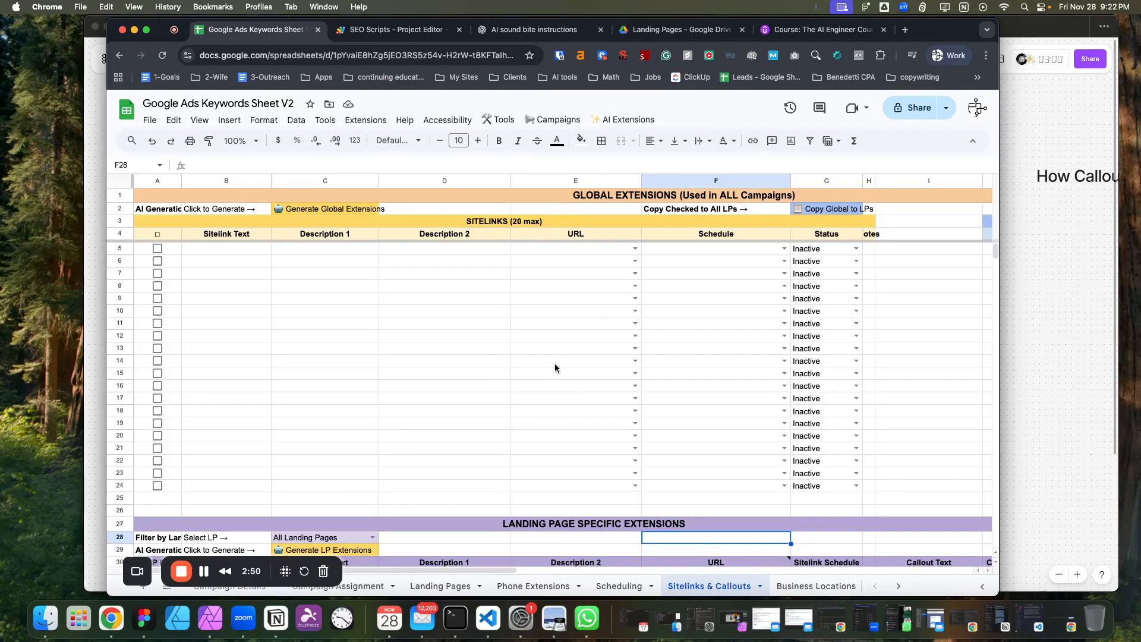
click(325, 261)
click(227, 299)
click(326, 410)
click(432, 373)
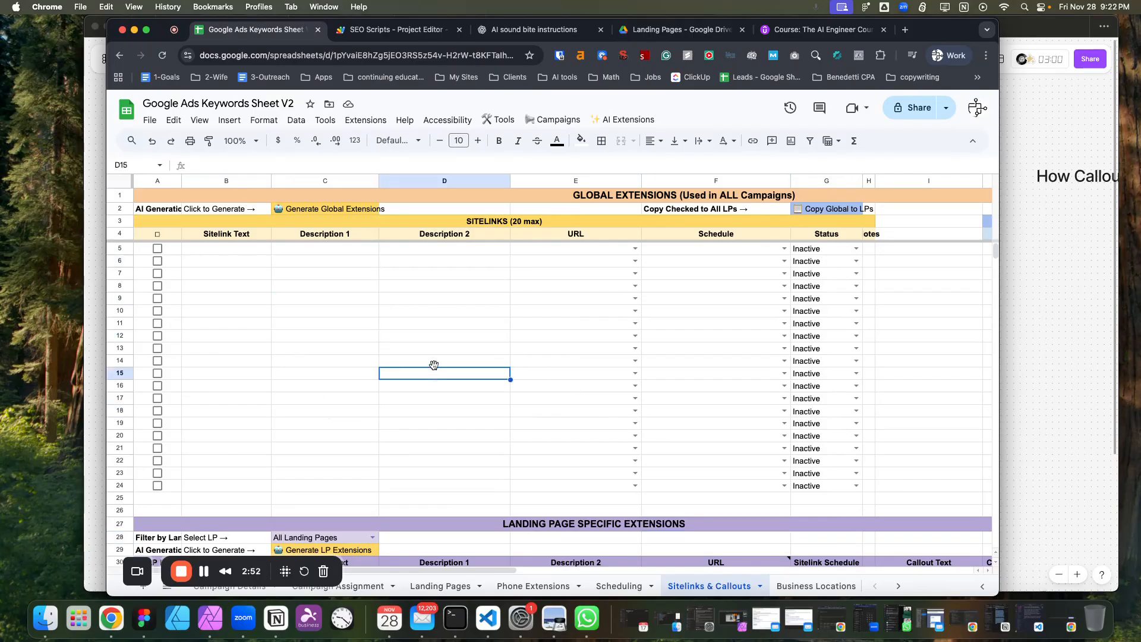
Run Generate Global Extensions (AI) from the AI Extensions menu and acknowledge the completion dialog.
click(615, 120)
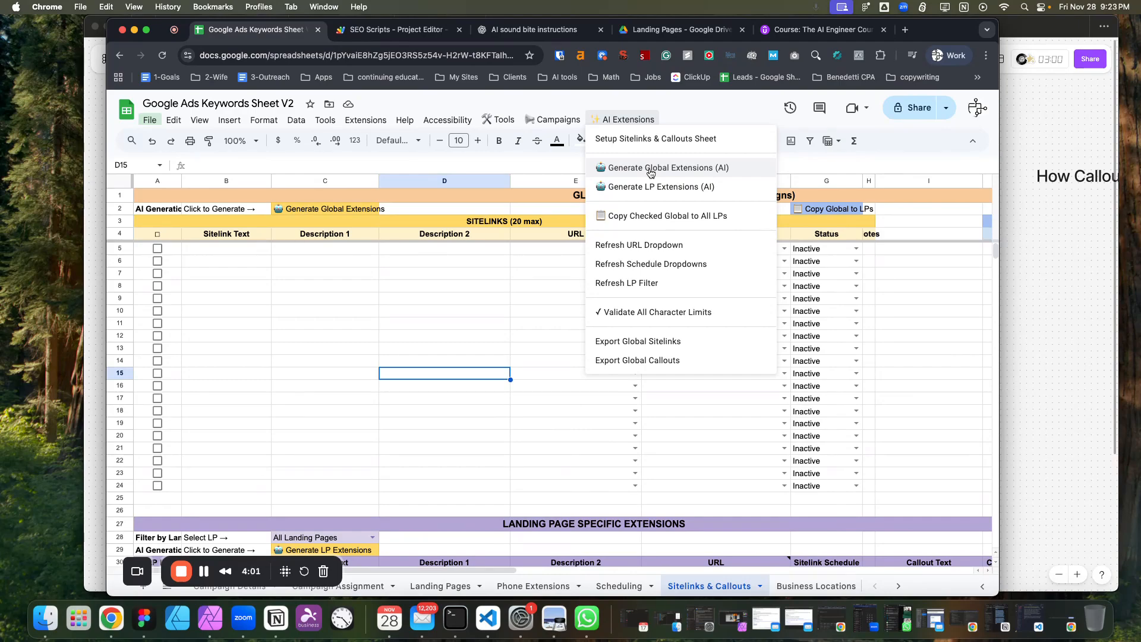
click(651, 173)
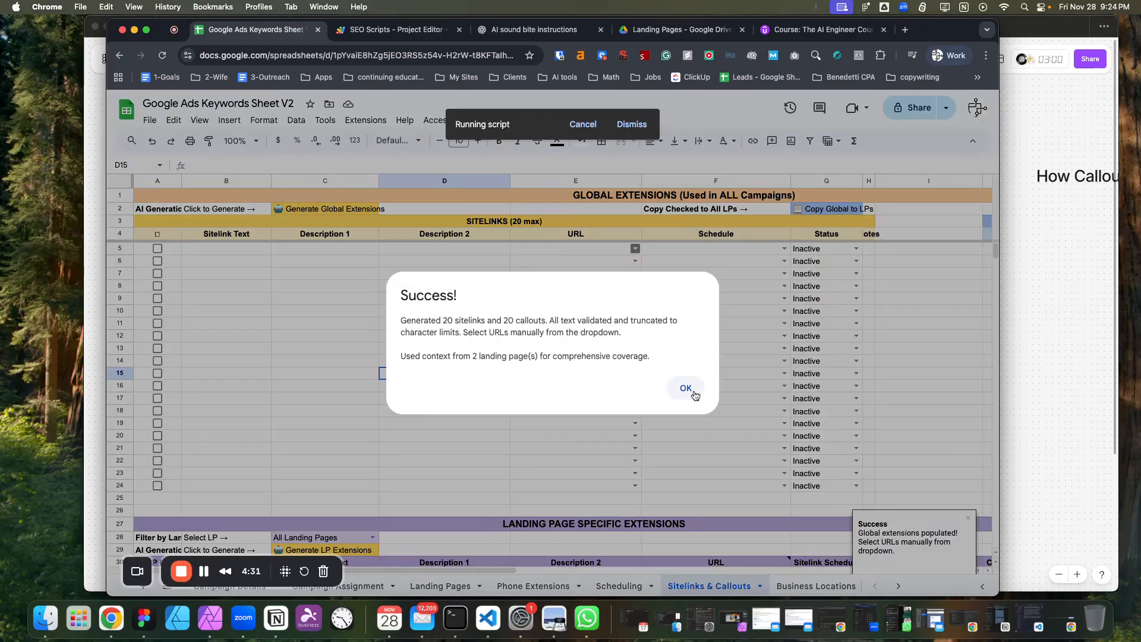
click(686, 389)
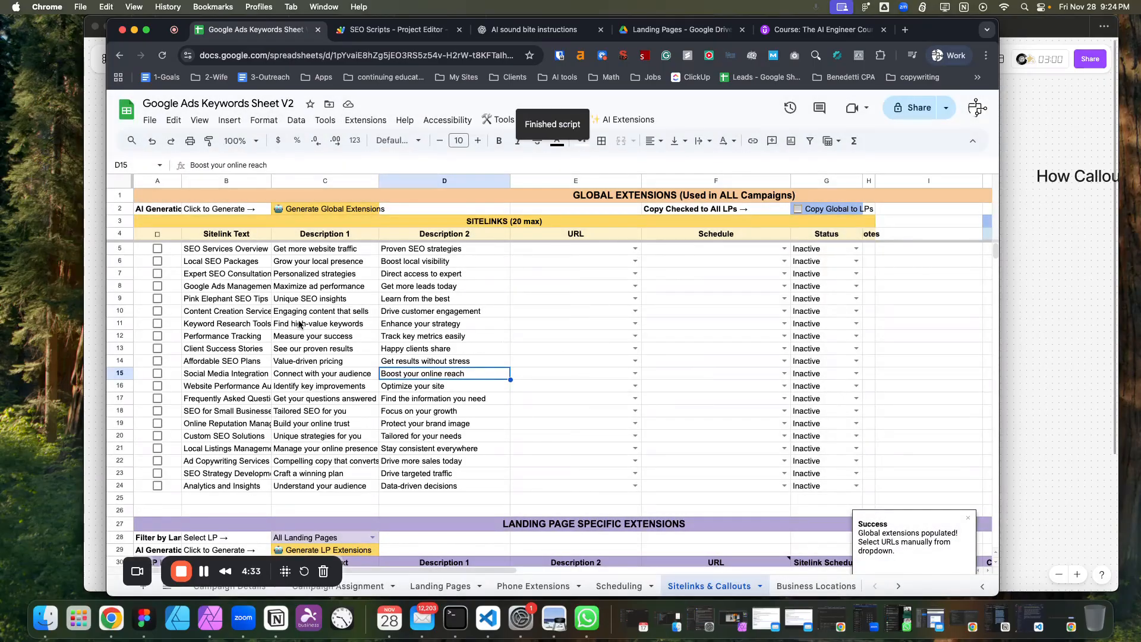
Widen the Sitelink Text column and inspect the generated sitelink texts.
click(258, 250)
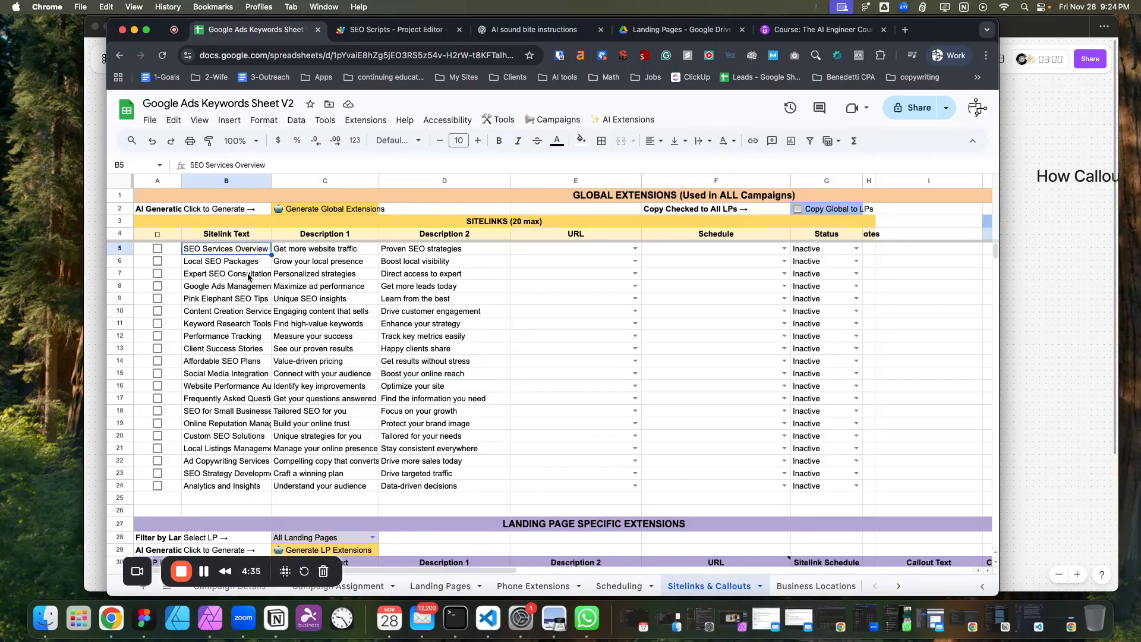
click(236, 378)
click(236, 390)
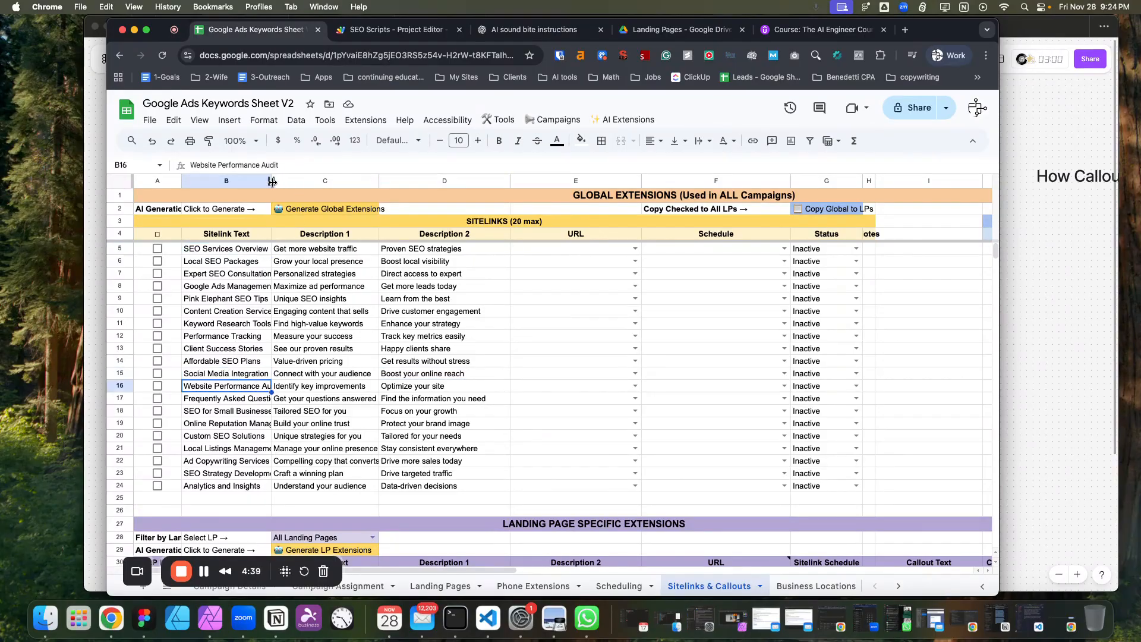
drag(271, 180, 287, 181)
click(267, 313)
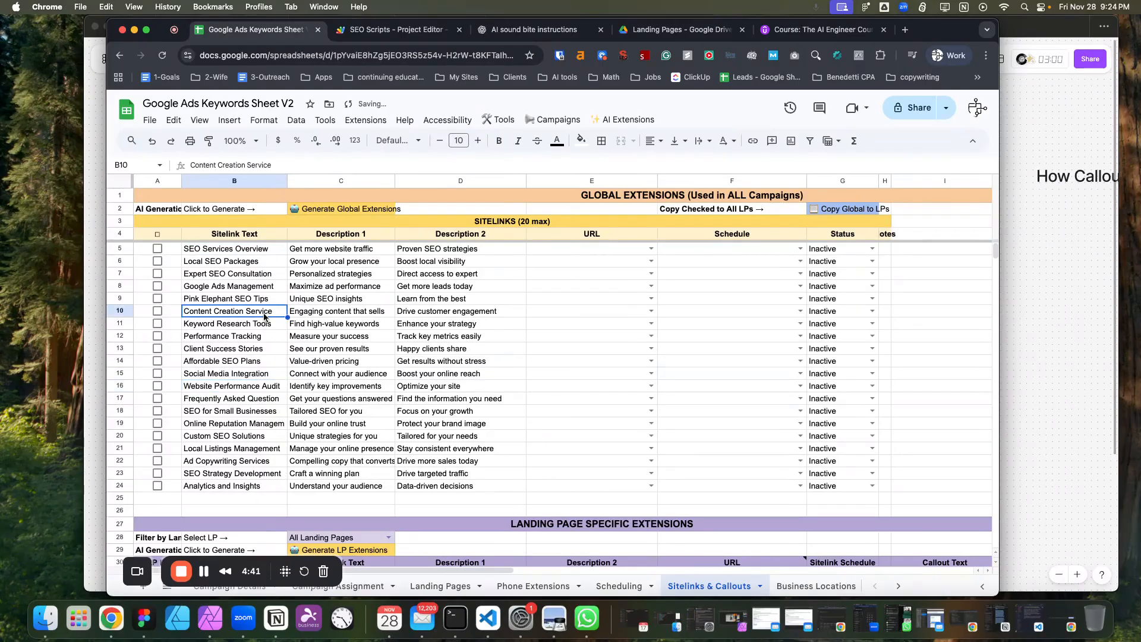
click(231, 365)
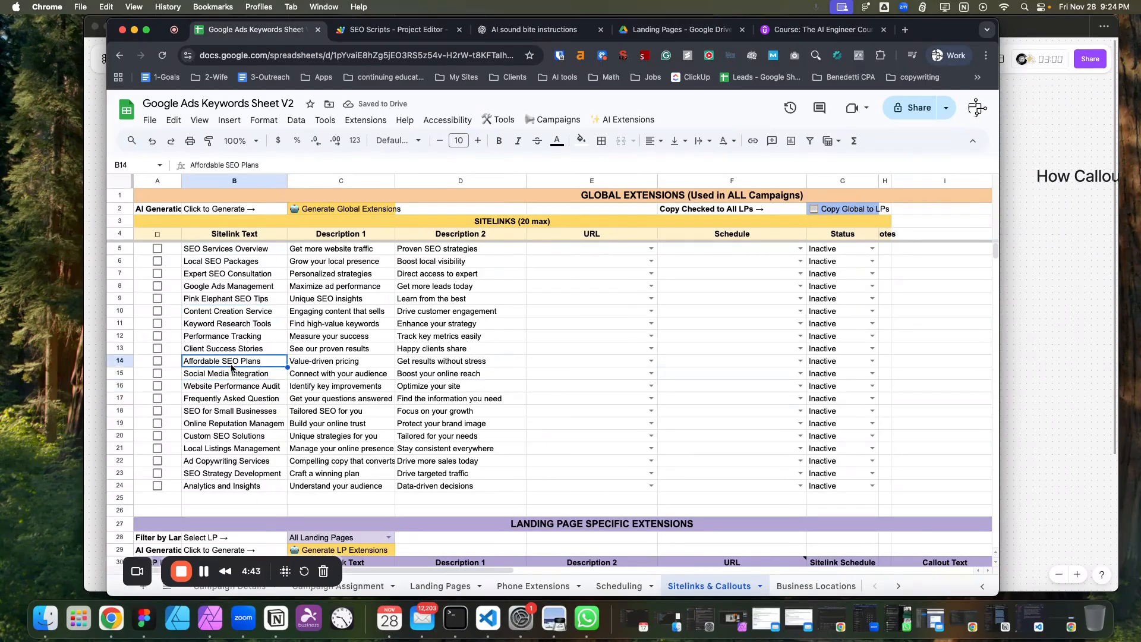
click(220, 426)
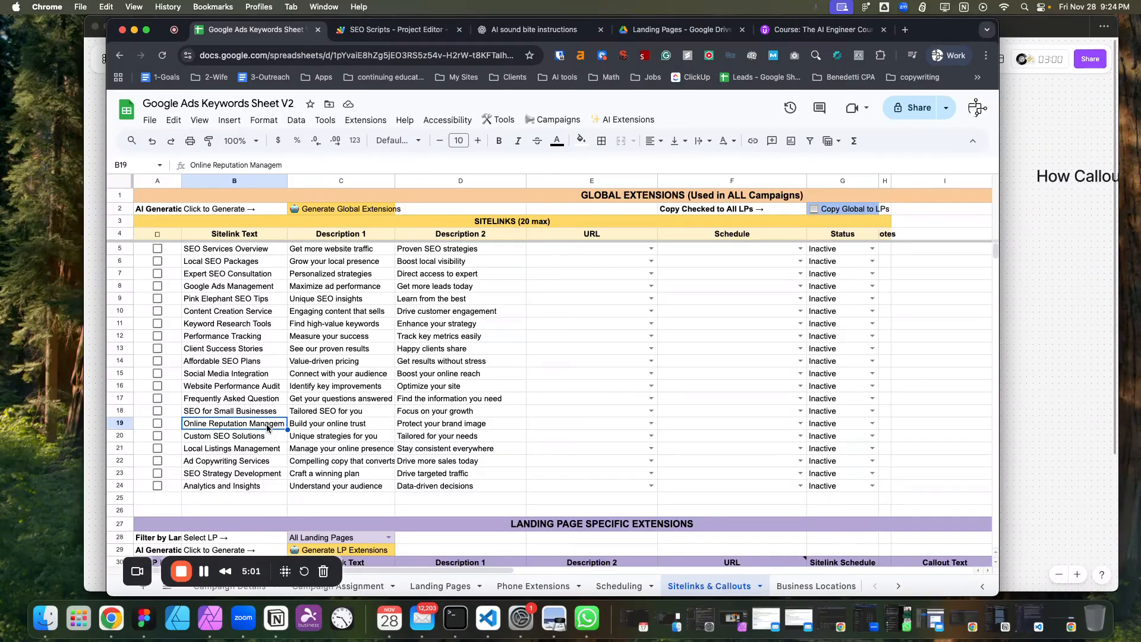
Append extra text to the Online Reputation Managem sitelink and decline auto-truncation to the 25-character limit.
double_click(266, 426)
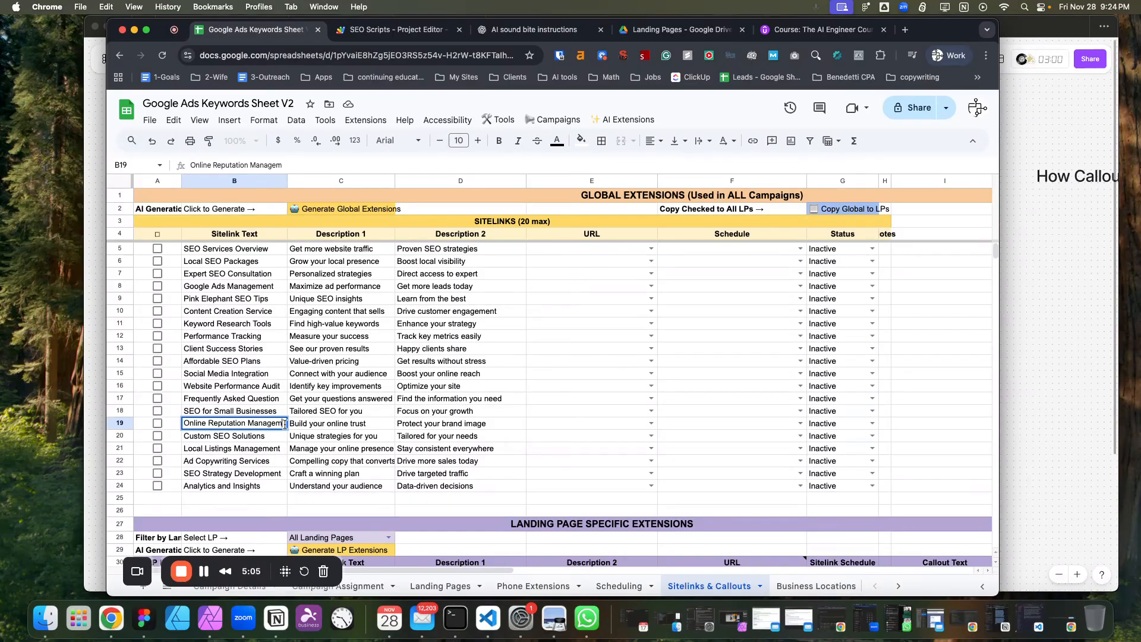
text(asdfasdfasdfasdf)
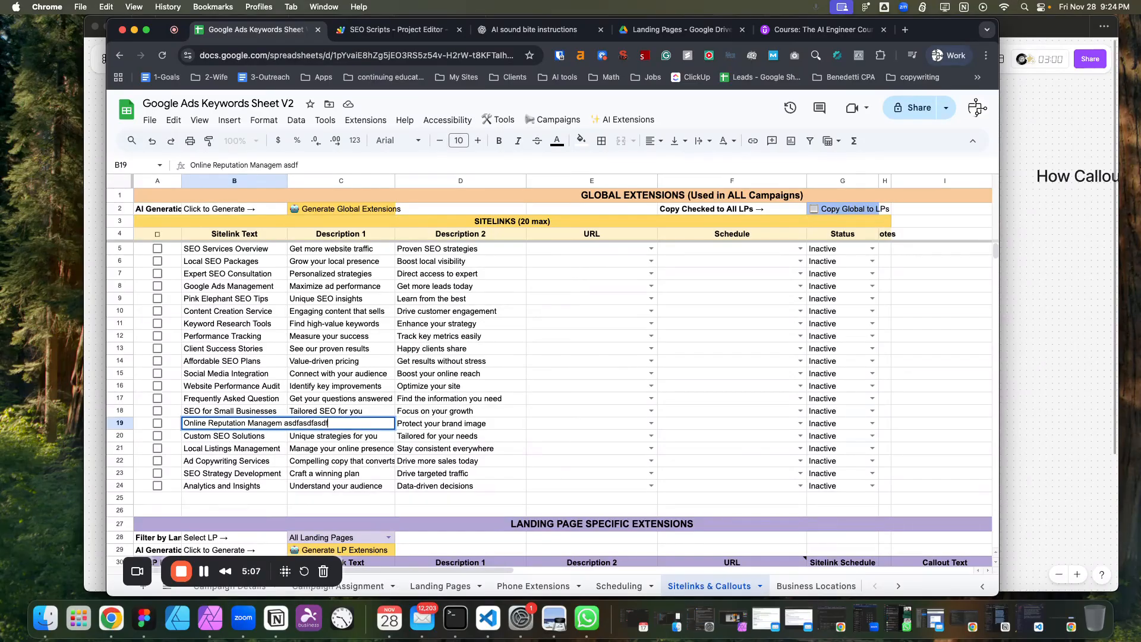
click(336, 388)
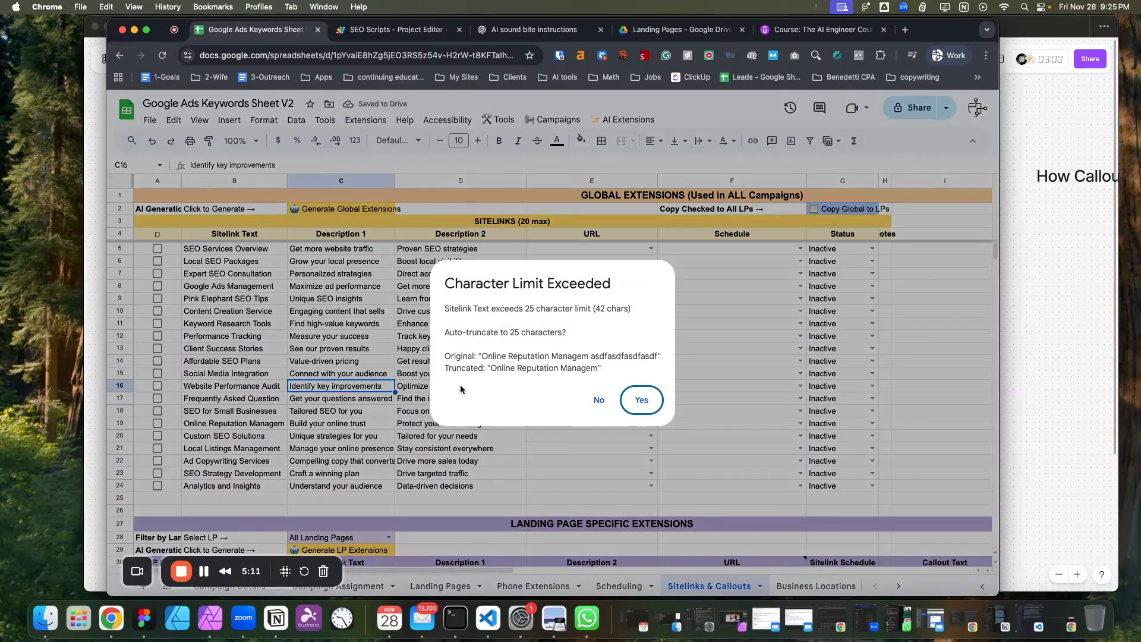
click(599, 400)
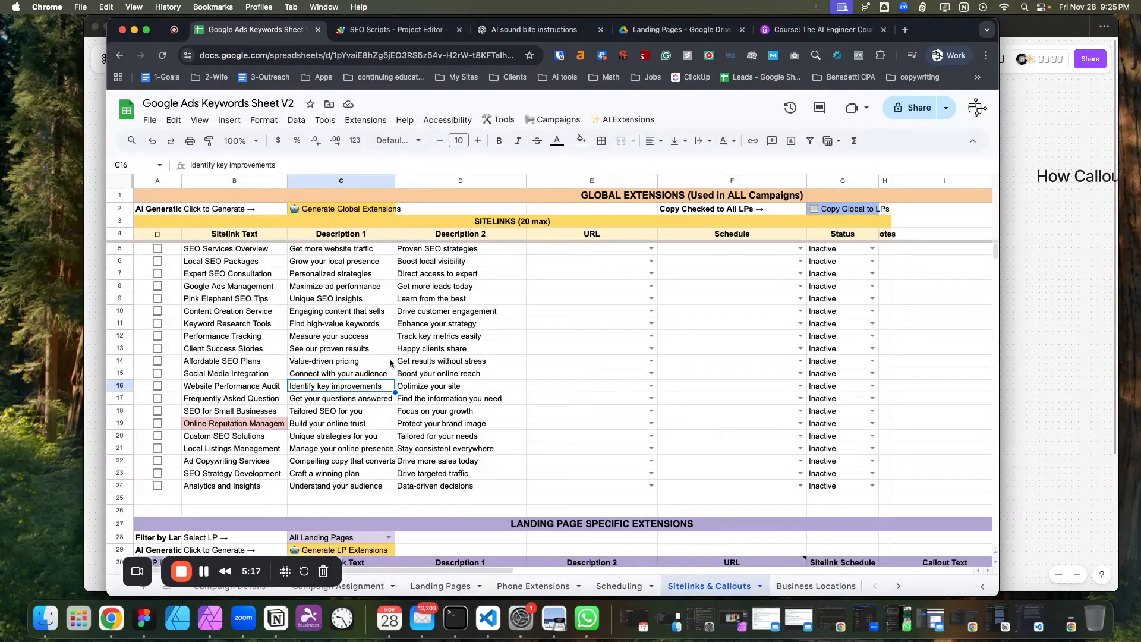
Delete the appended text from the Online Reputation Managem sitelink so it fits the limit.
click(279, 424)
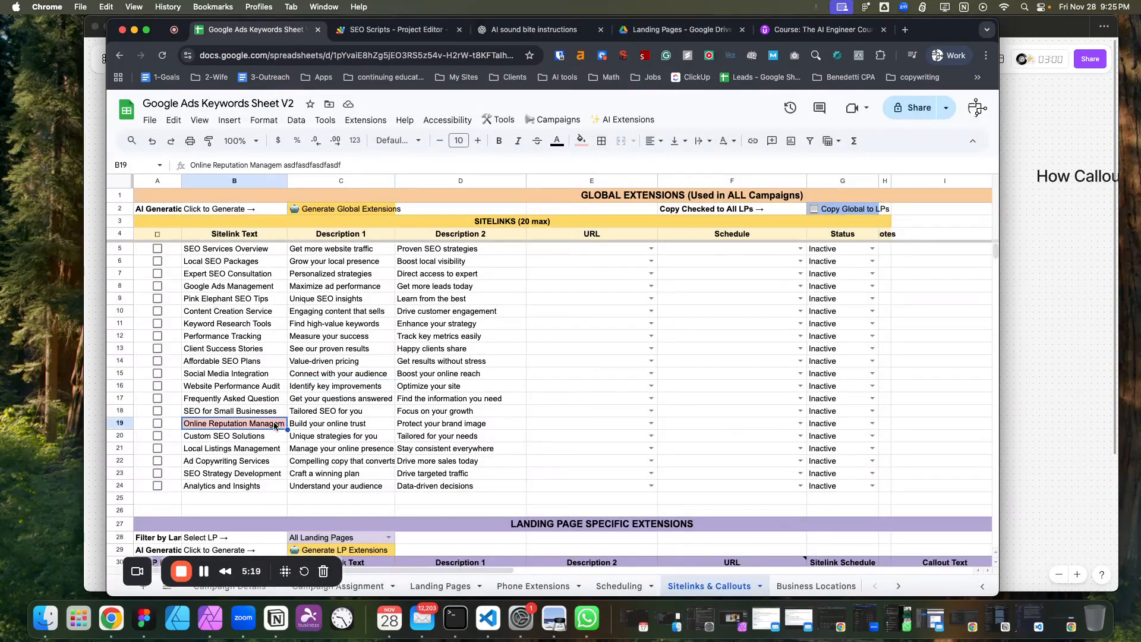
double_click(285, 425)
drag(287, 422, 344, 423)
key(BackSpace)
key(Return)
click(410, 411)
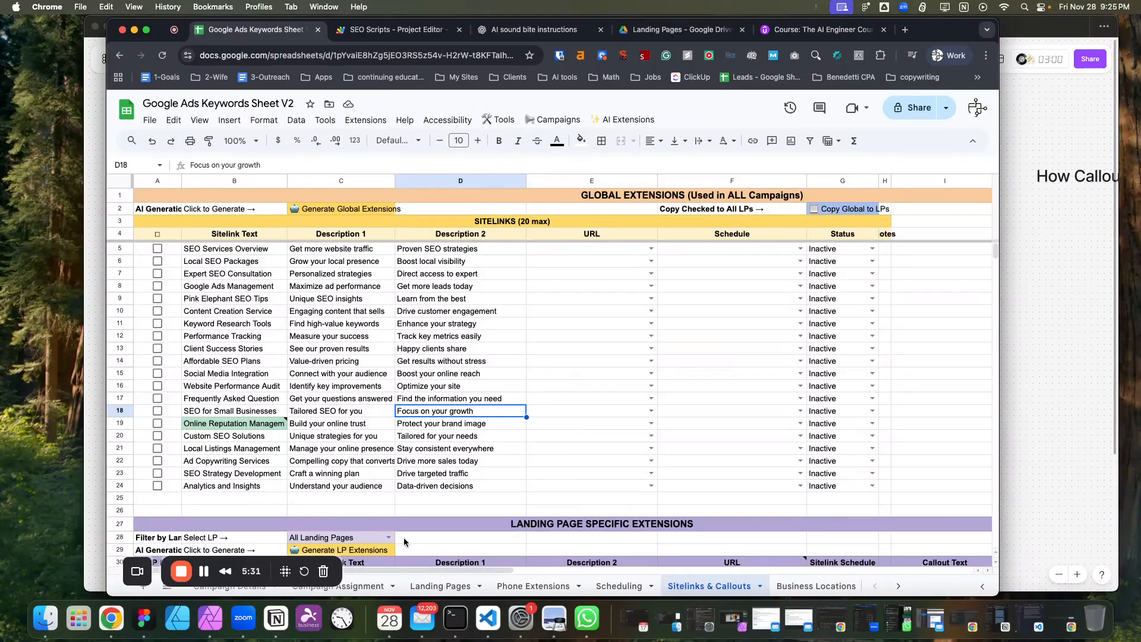
Auto-fit the Callout Text column width and inspect the generated callouts.
scroll(407, 572, right, 10)
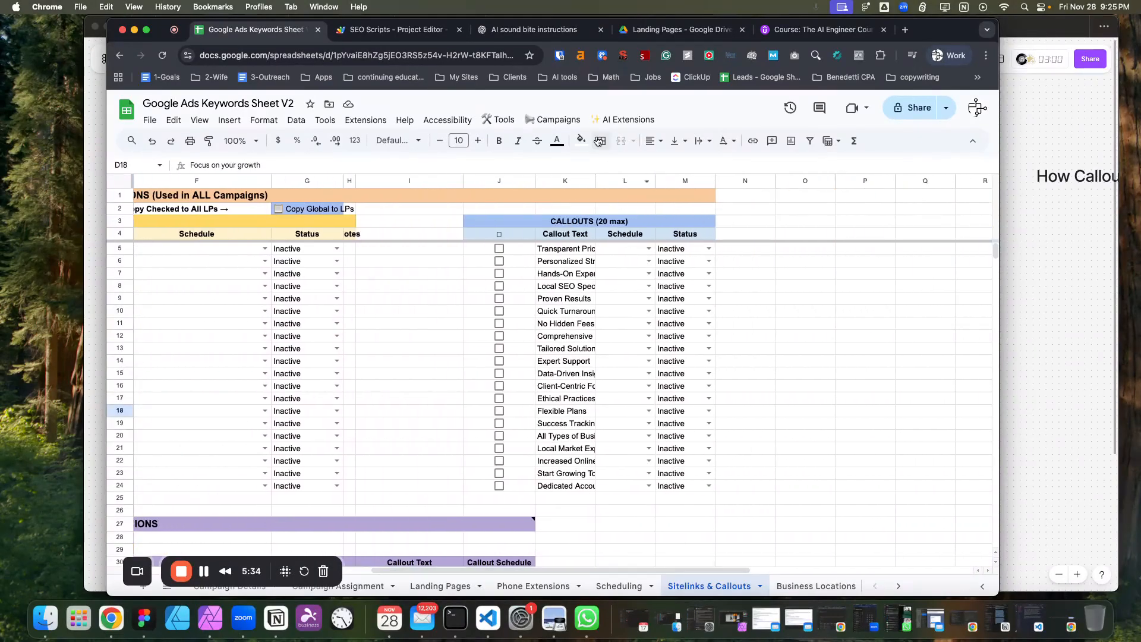
double_click(595, 181)
click(589, 250)
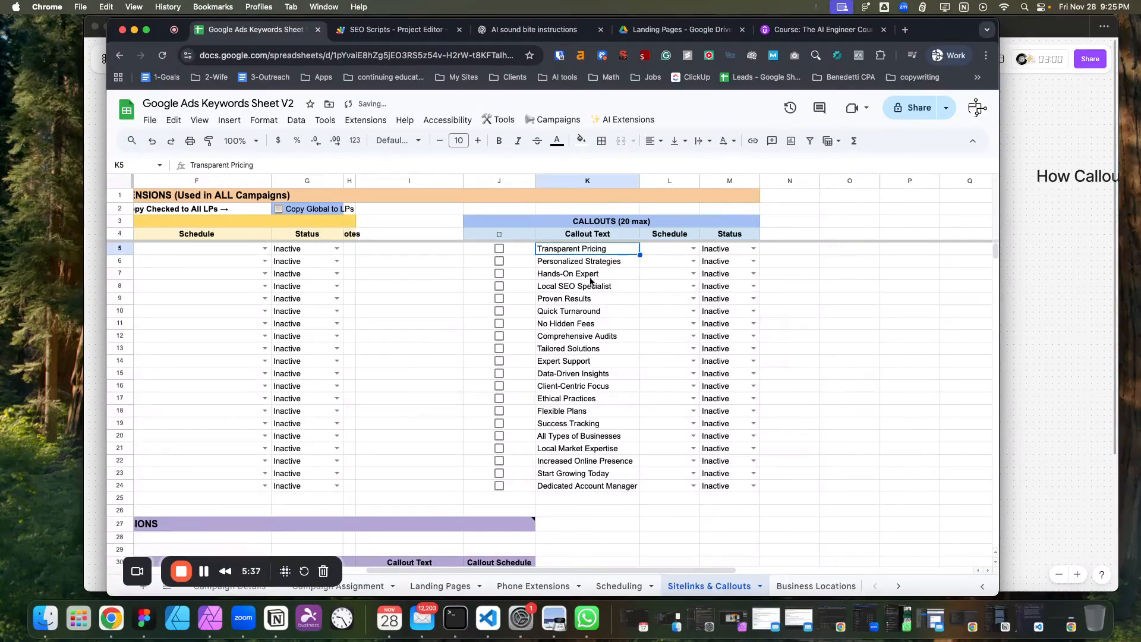
click(594, 424)
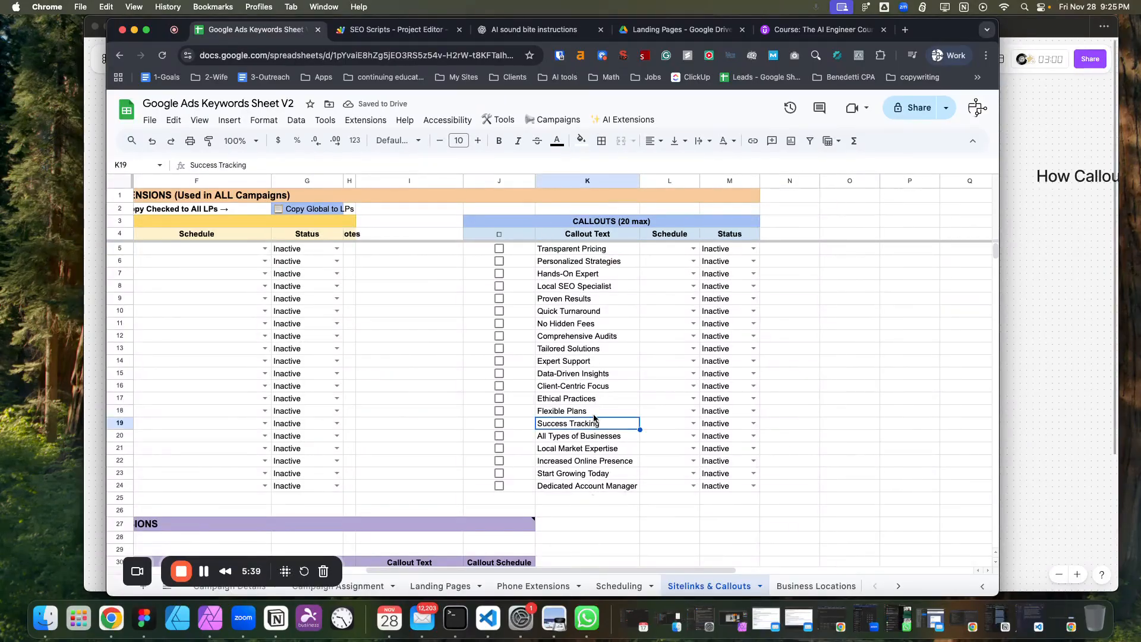
click(596, 388)
click(597, 337)
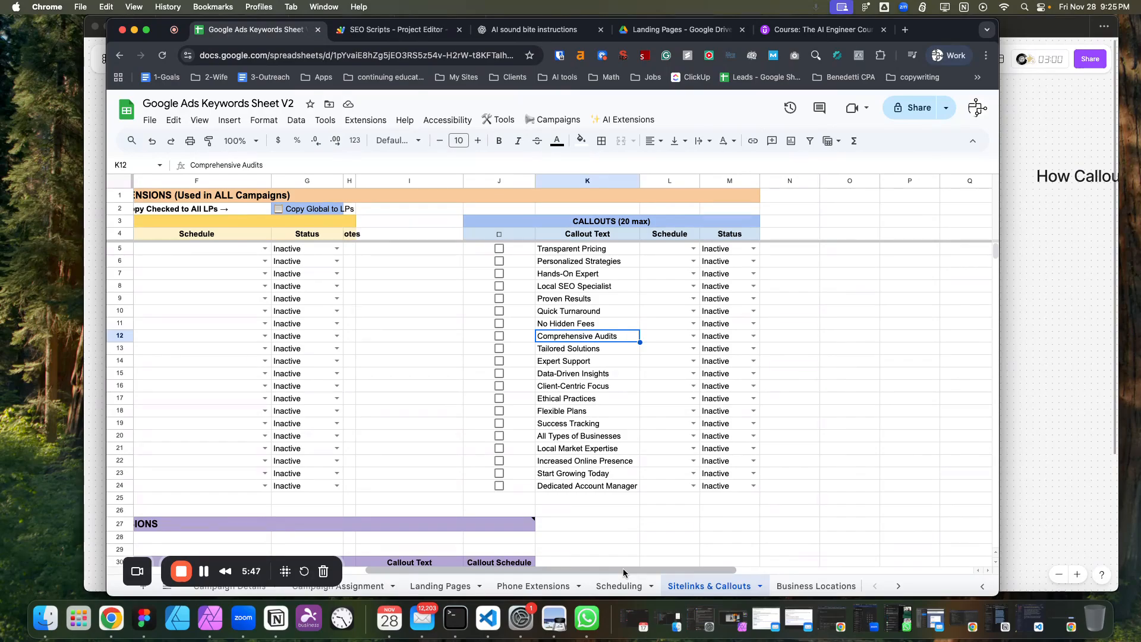
Tick the checkboxes of the first three global sitelinks.
drag(623, 569, 321, 522)
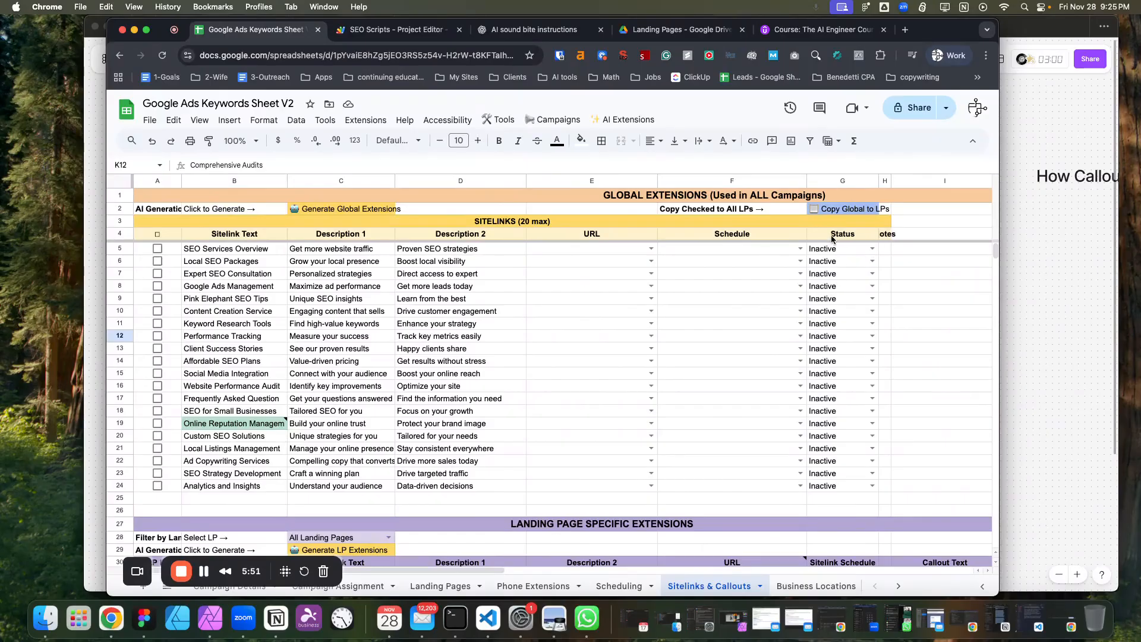
click(159, 250)
click(158, 262)
click(157, 274)
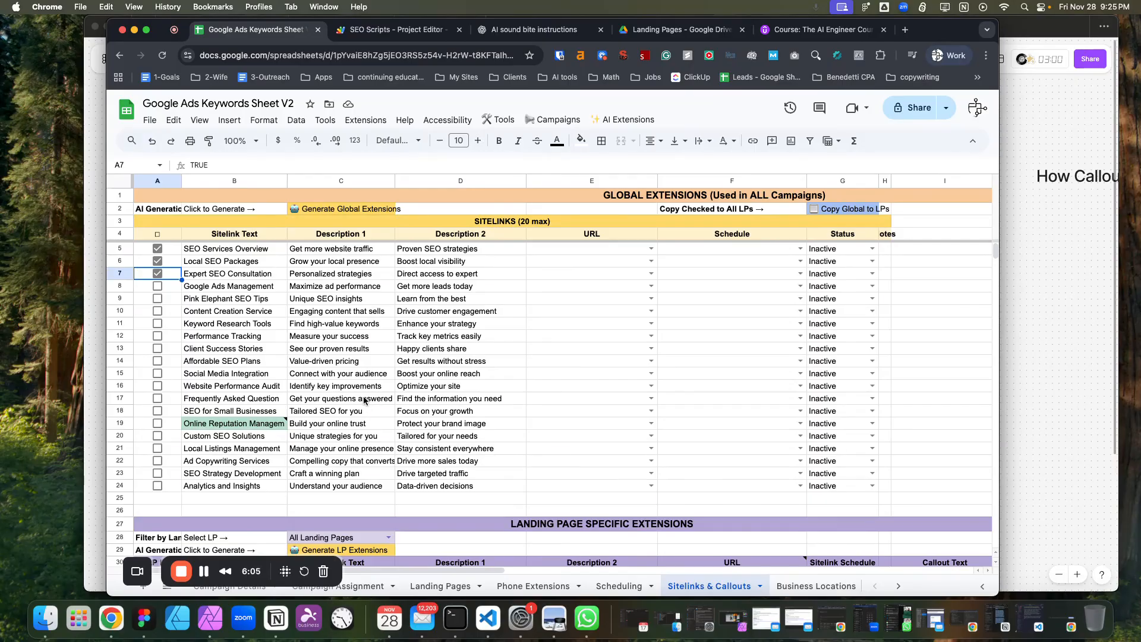
Set the URL of the first three global sitelinks to LP001 - SEO landing page.
click(651, 248)
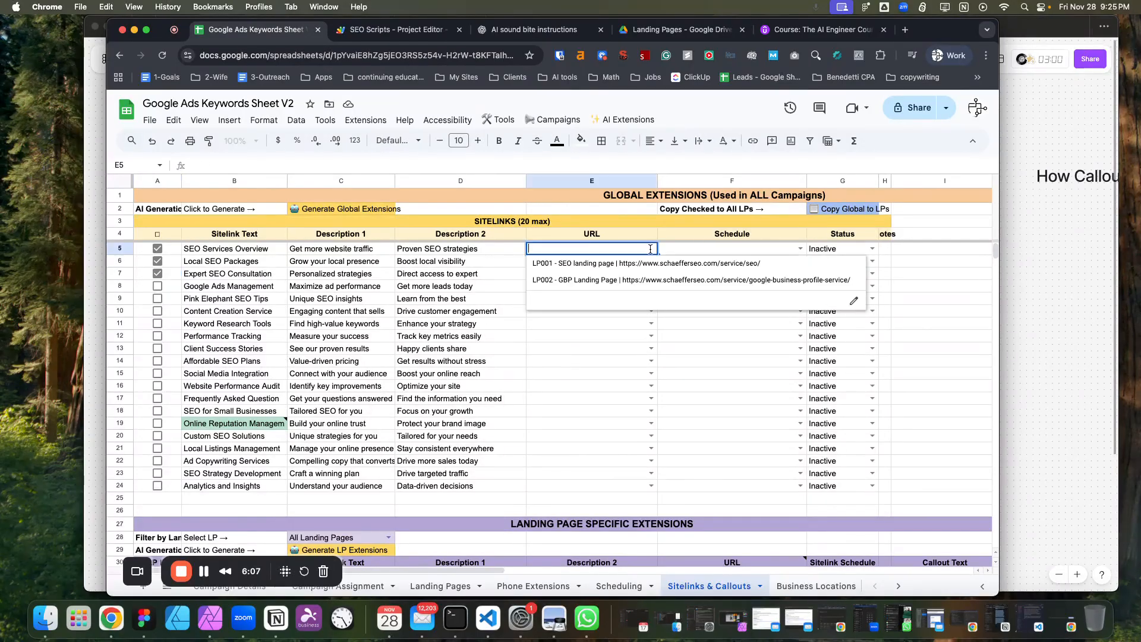
click(594, 268)
drag(658, 254, 659, 279)
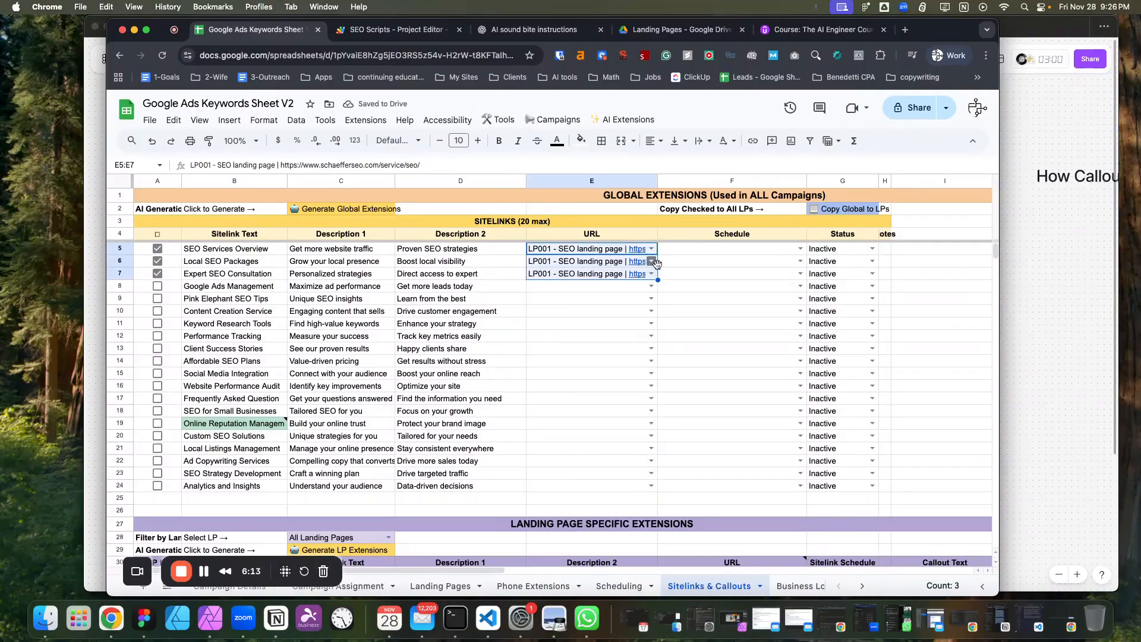
Tick the checkboxes of the first three global callouts.
click(521, 281)
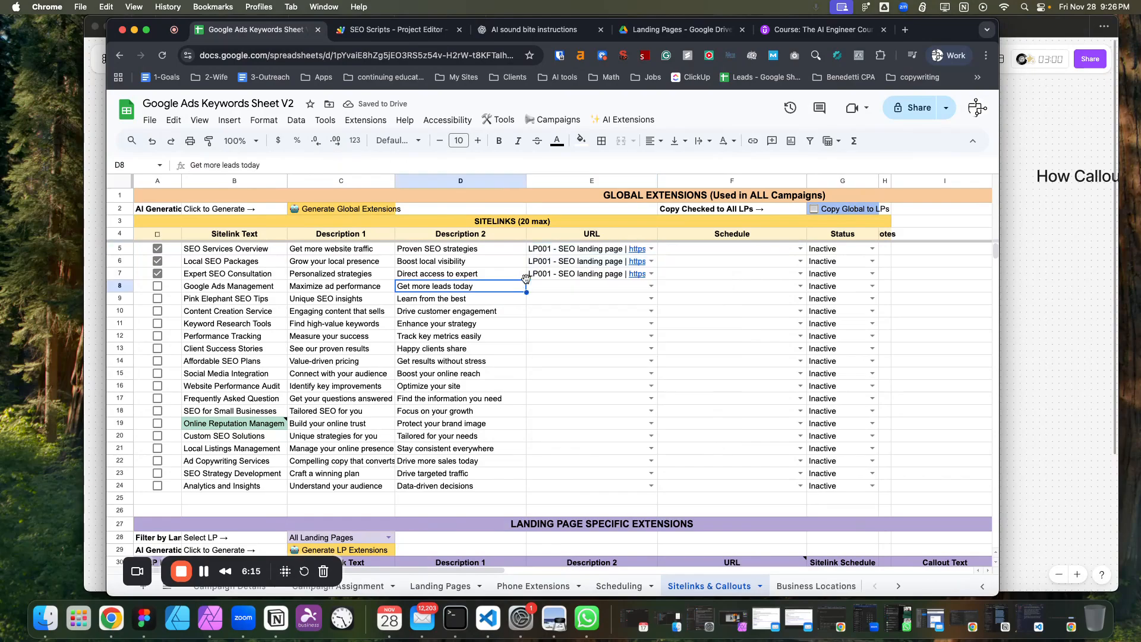
drag(385, 572, 609, 570)
click(519, 299)
click(519, 311)
click(519, 324)
drag(567, 571, 304, 554)
scroll(580, 390, down, 3)
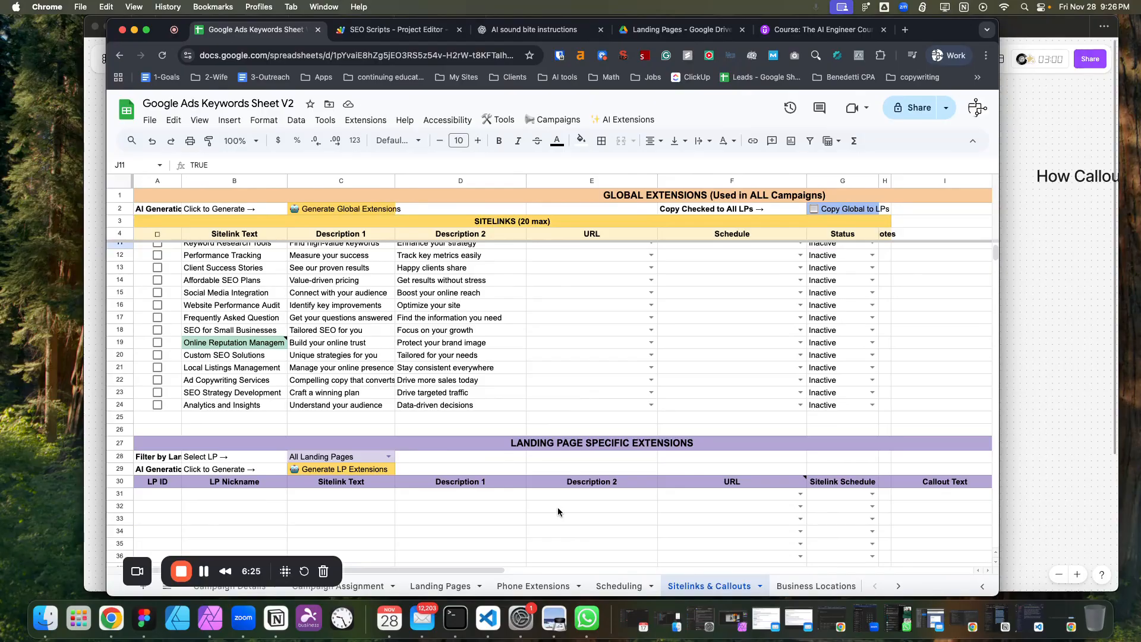
scroll(278, 380, up, 3)
scroll(367, 396, down, 8)
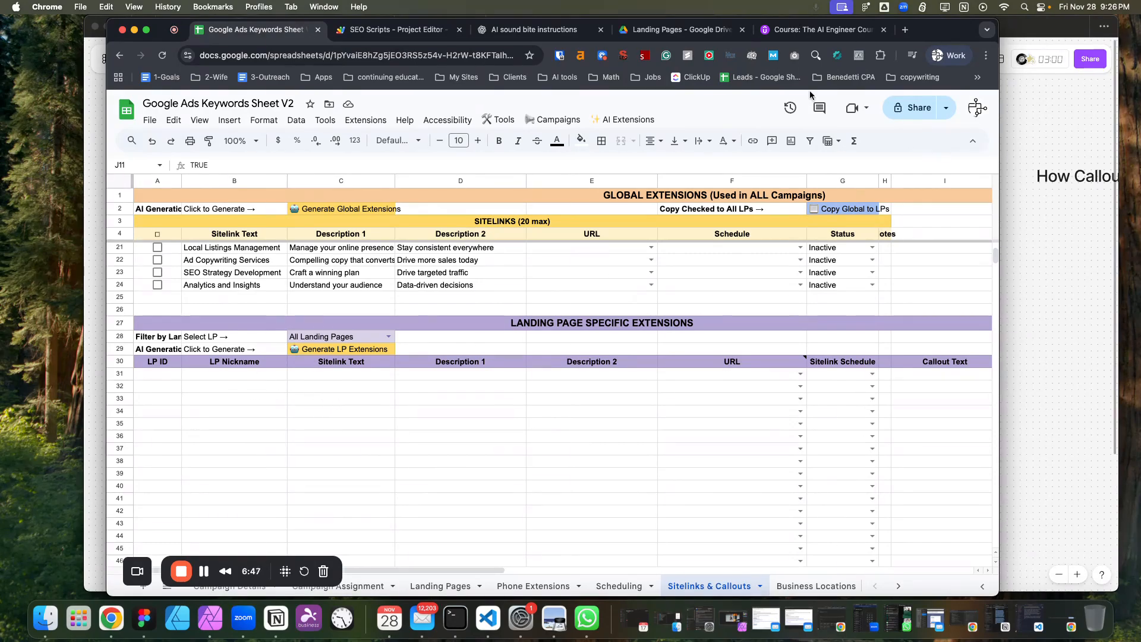
click(631, 121)
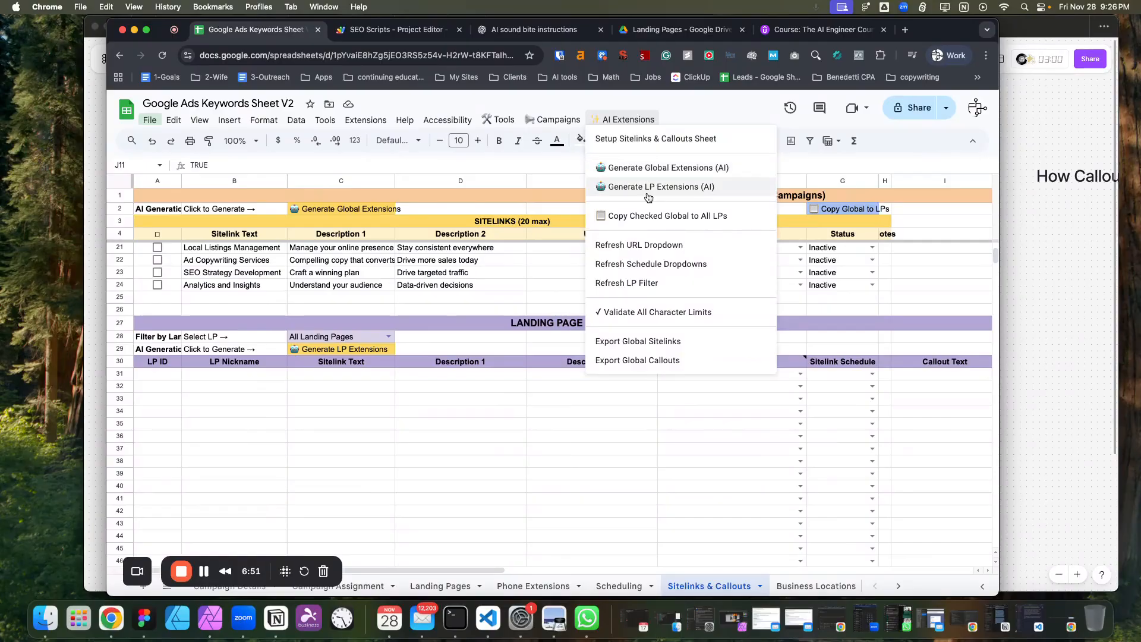
click(488, 302)
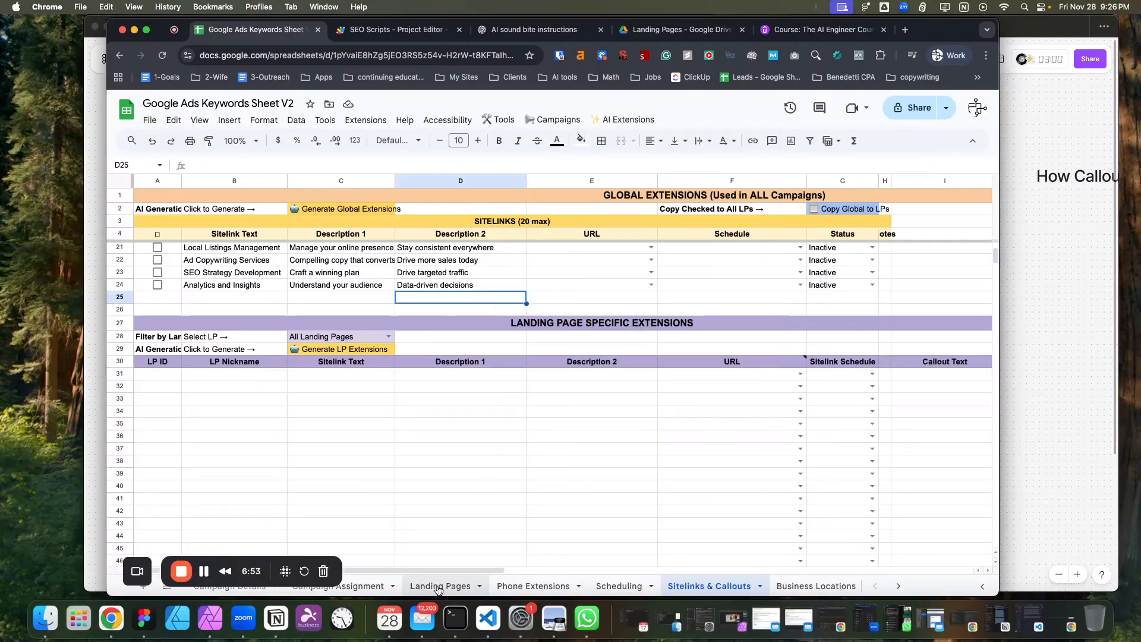
Review the landing pages and their settings on the Landing Pages sheet.
click(440, 583)
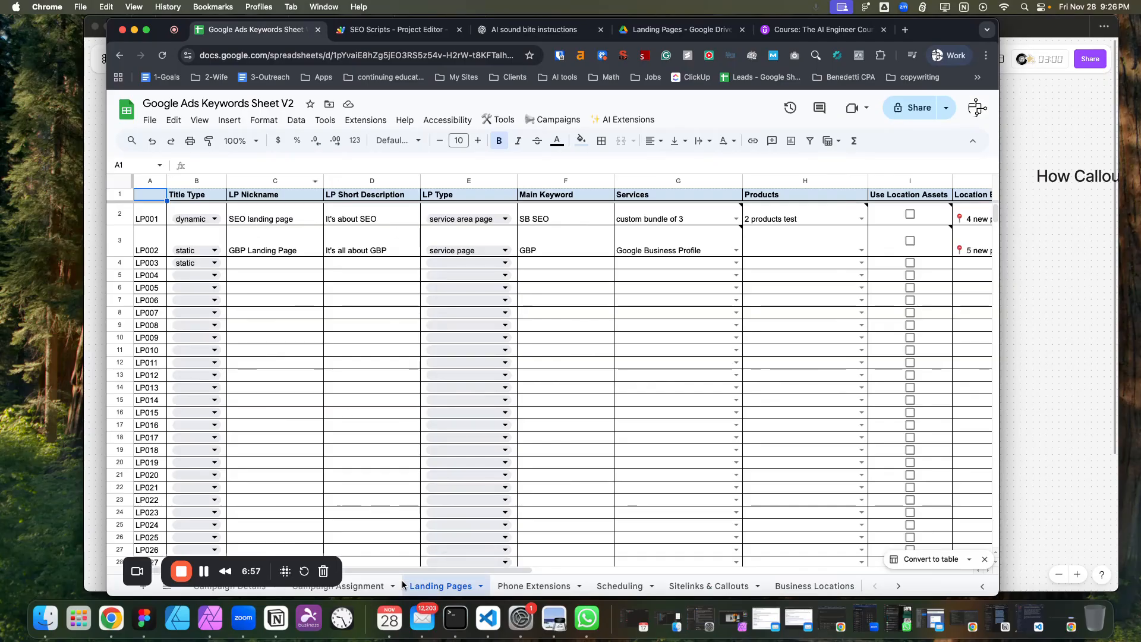
drag(403, 567, 910, 573)
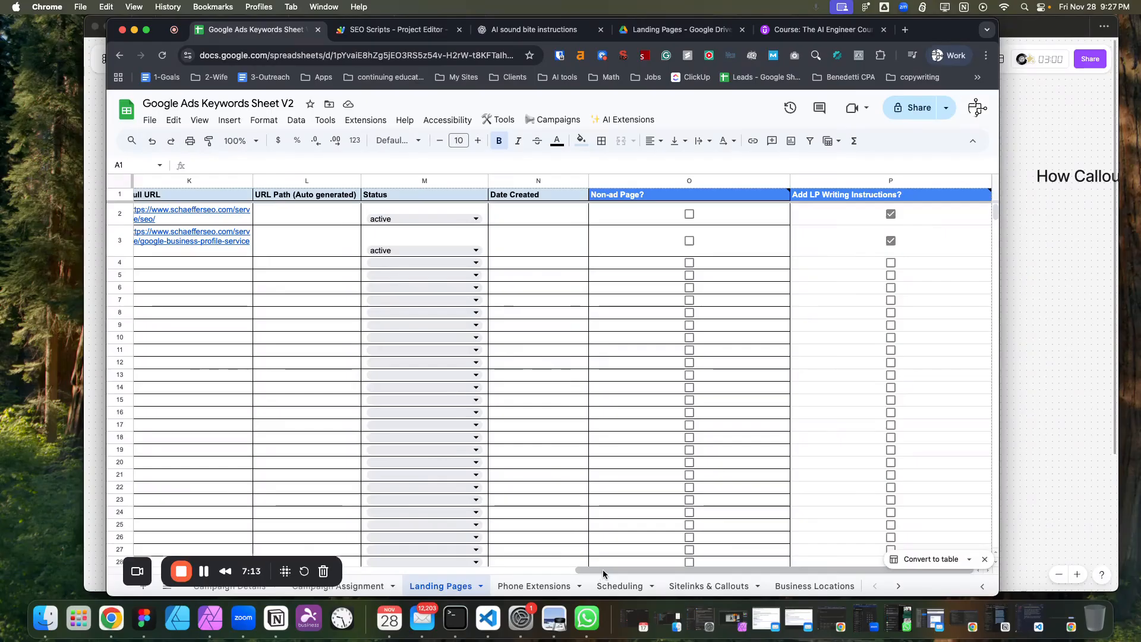
drag(603, 570, 152, 517)
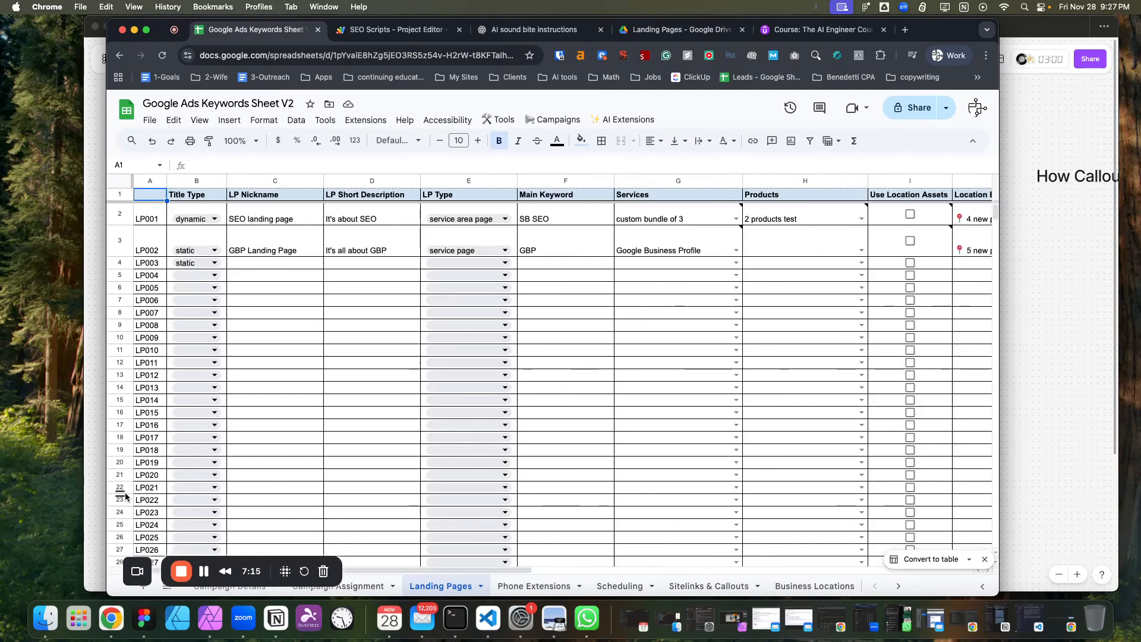
click(711, 585)
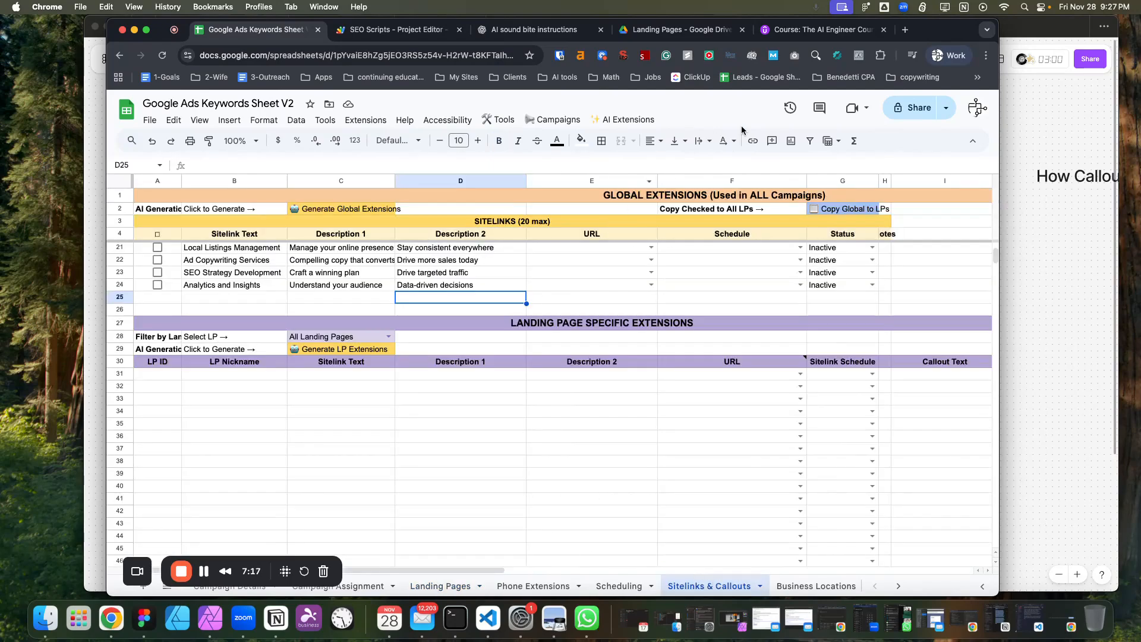
Run Generate LP Extensions (AI) for all landing pages and confirm the generation.
click(640, 119)
click(653, 188)
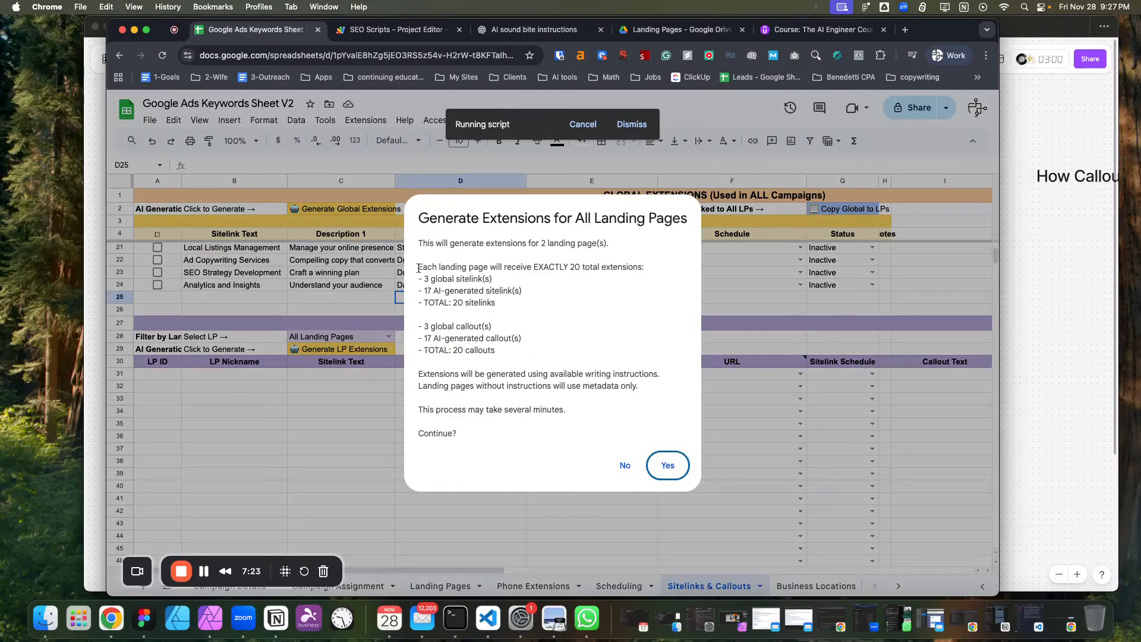
drag(425, 280, 501, 279)
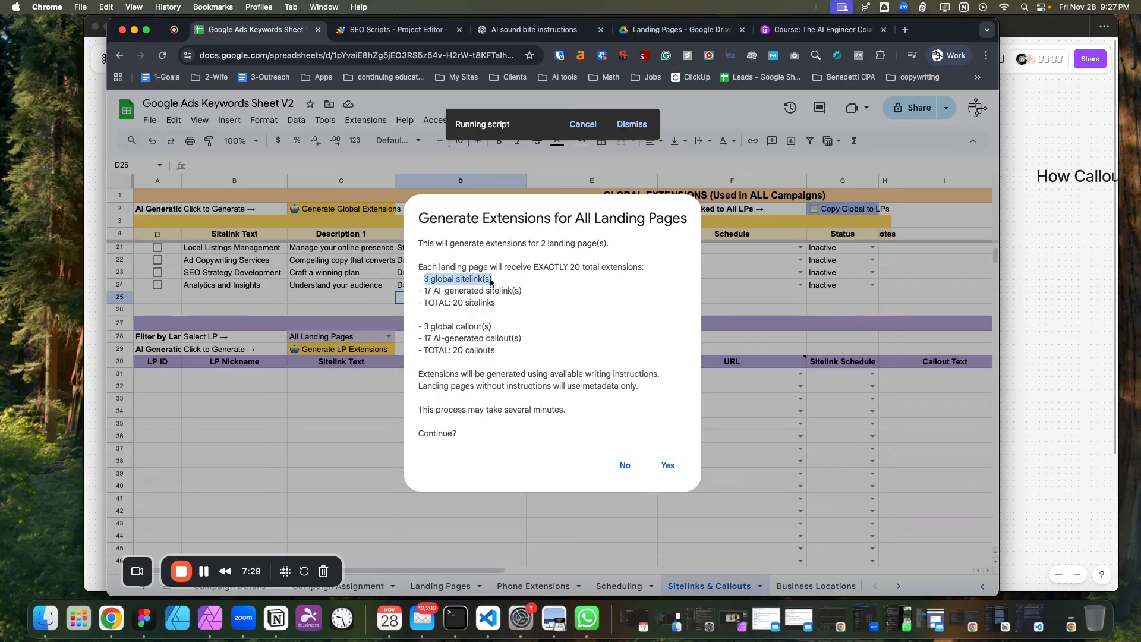
drag(426, 291, 549, 292)
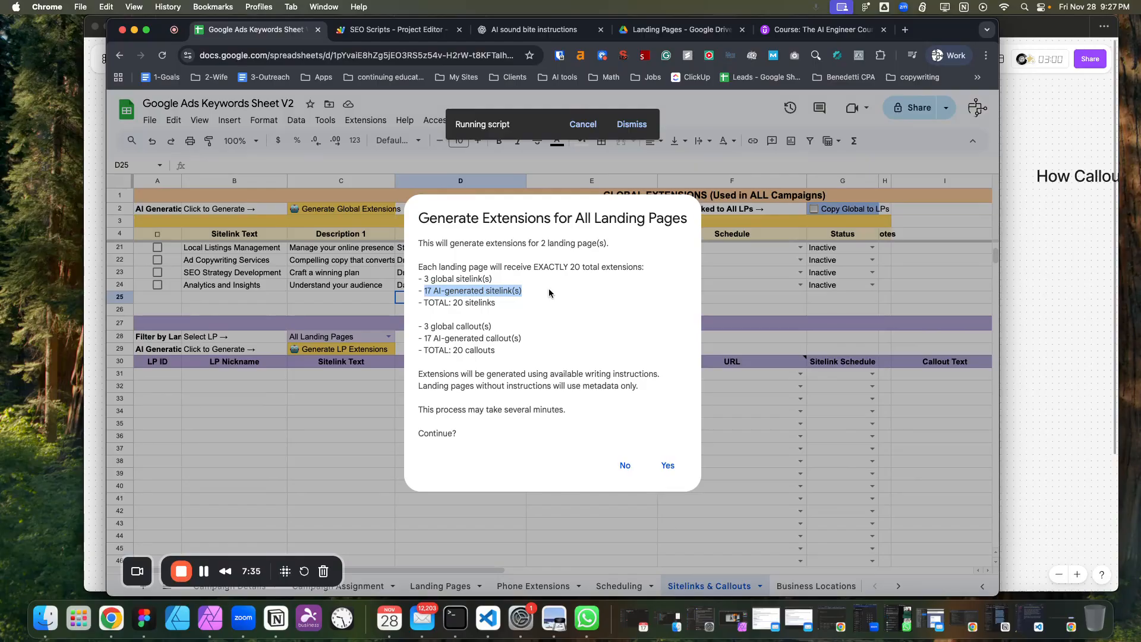
drag(496, 302, 528, 358)
click(477, 301)
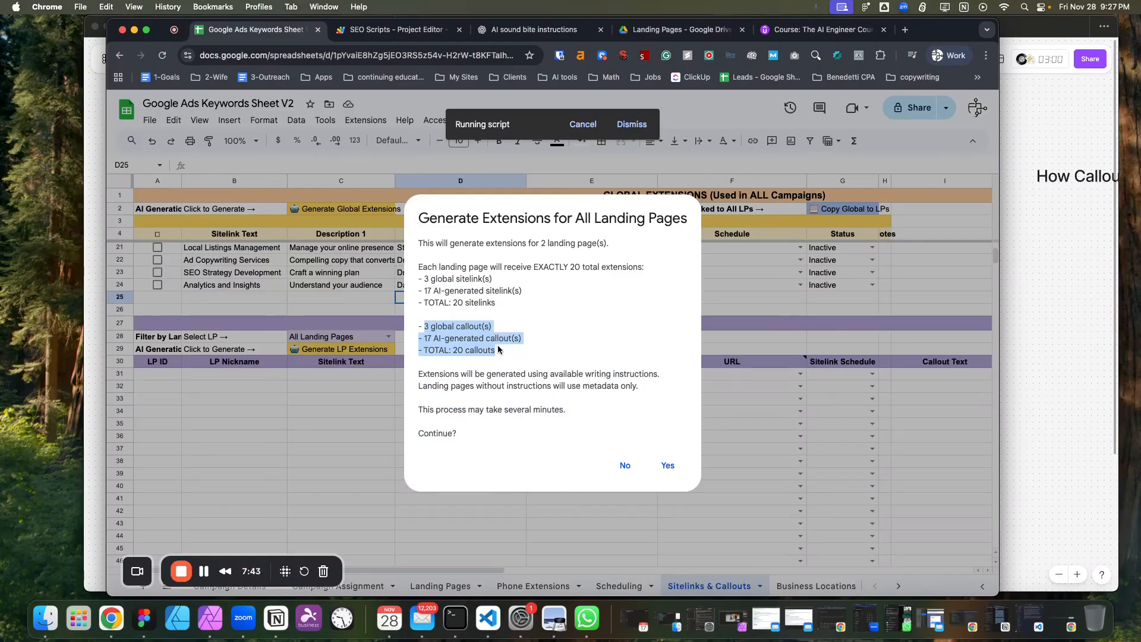
click(441, 324)
drag(425, 327, 438, 339)
click(669, 463)
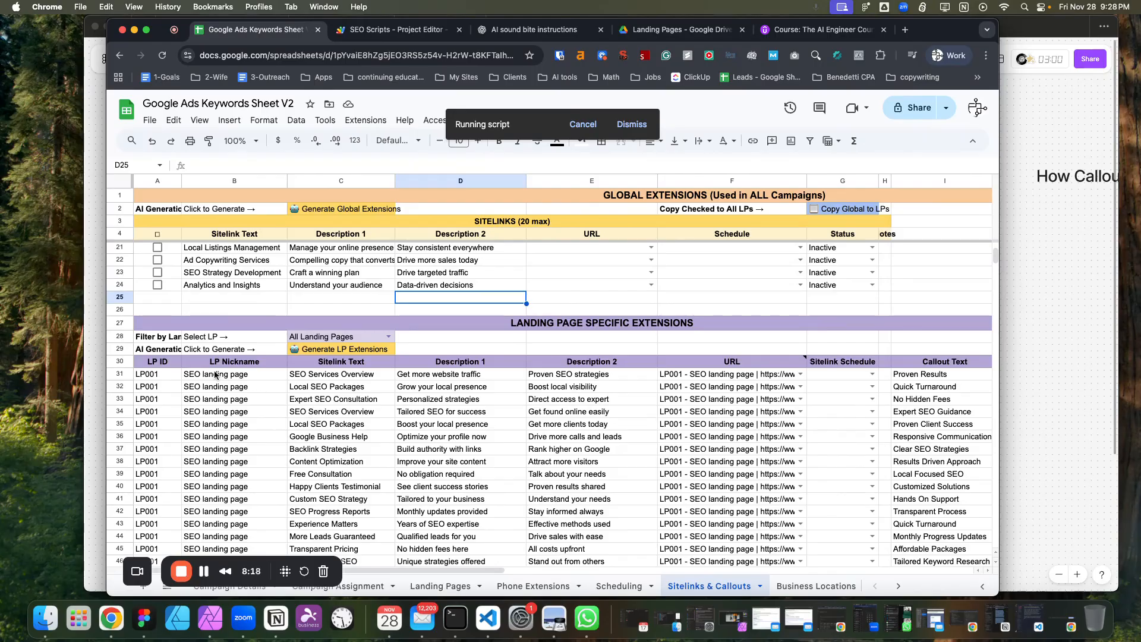
Review the landing pages' URLs and settings while the script runs, then close the completion message.
click(453, 587)
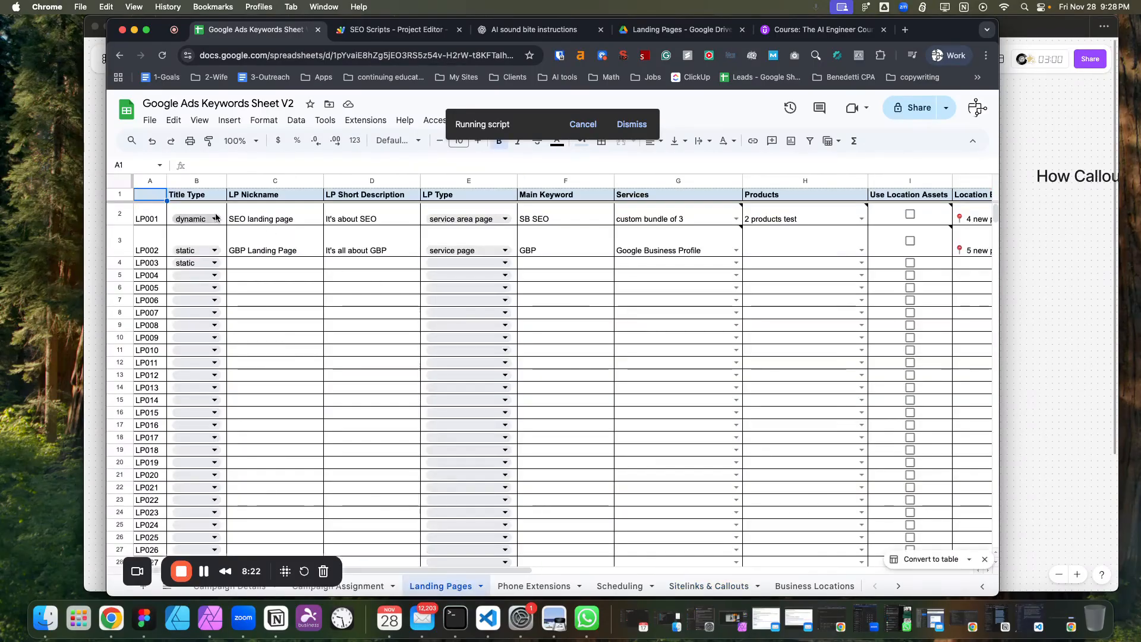
click(238, 218)
click(243, 240)
drag(422, 565, 711, 571)
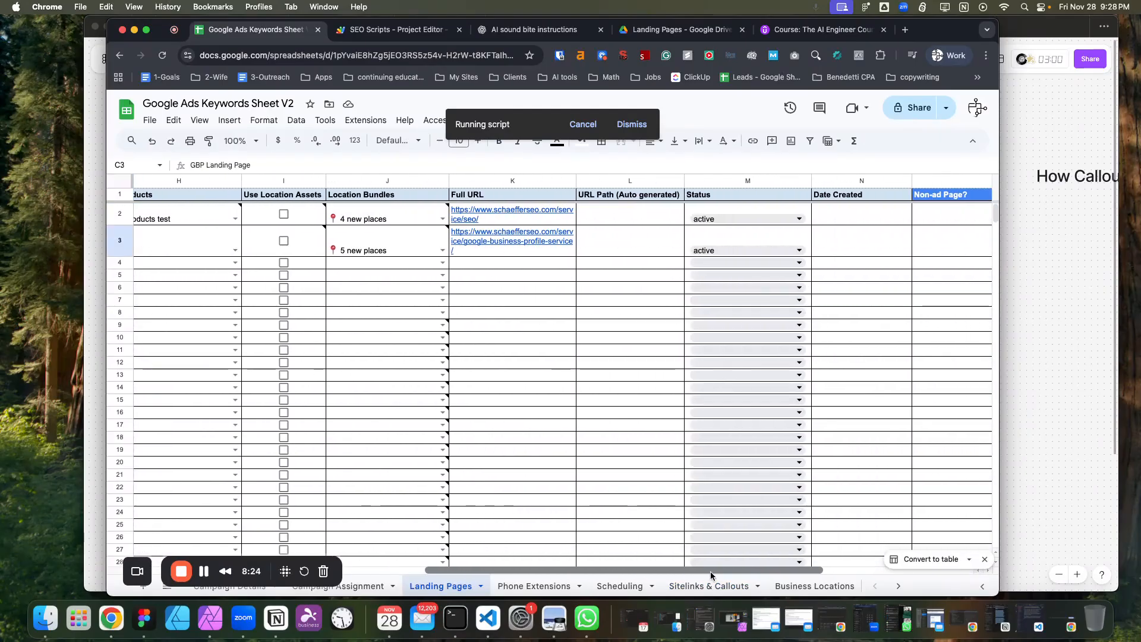
click(543, 218)
click(454, 248)
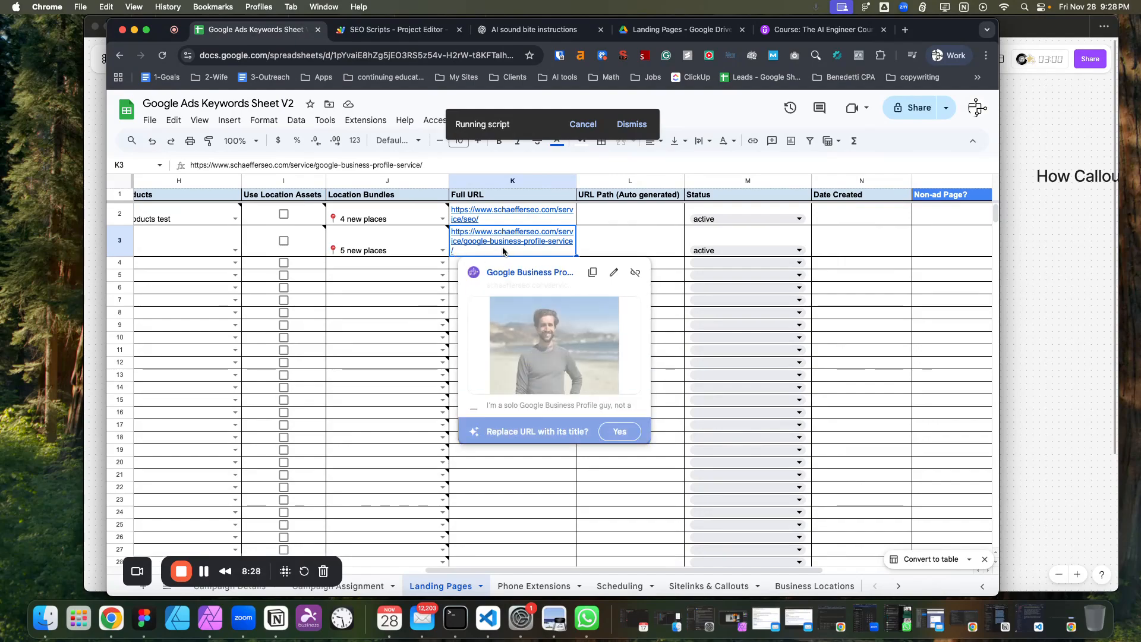
drag(608, 568, 759, 570)
mouse_move(888, 191)
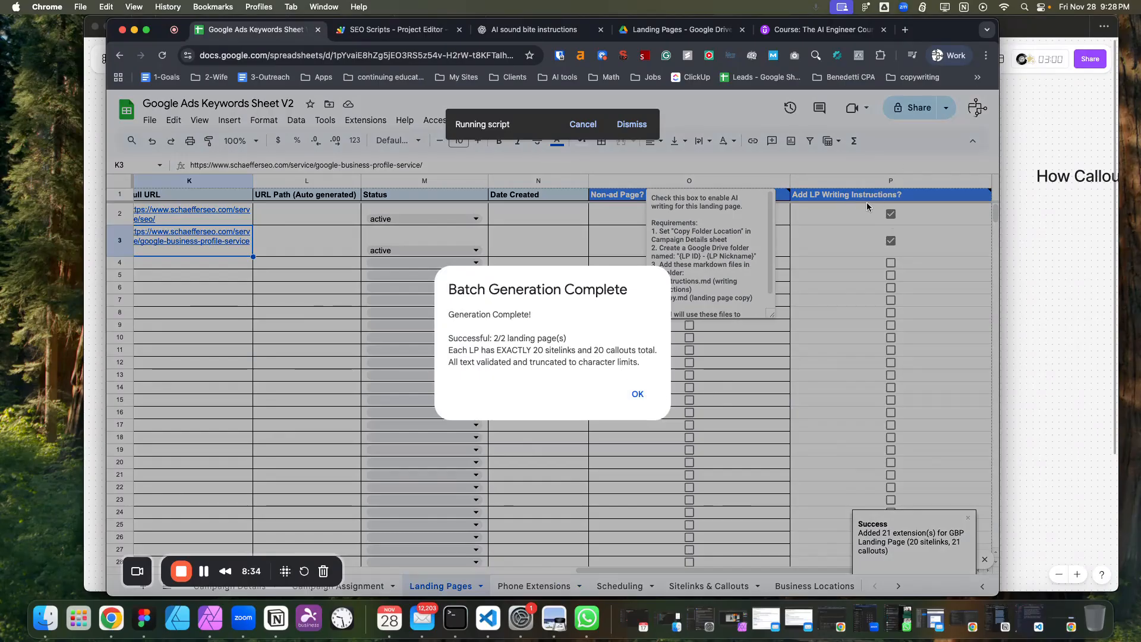
click(637, 396)
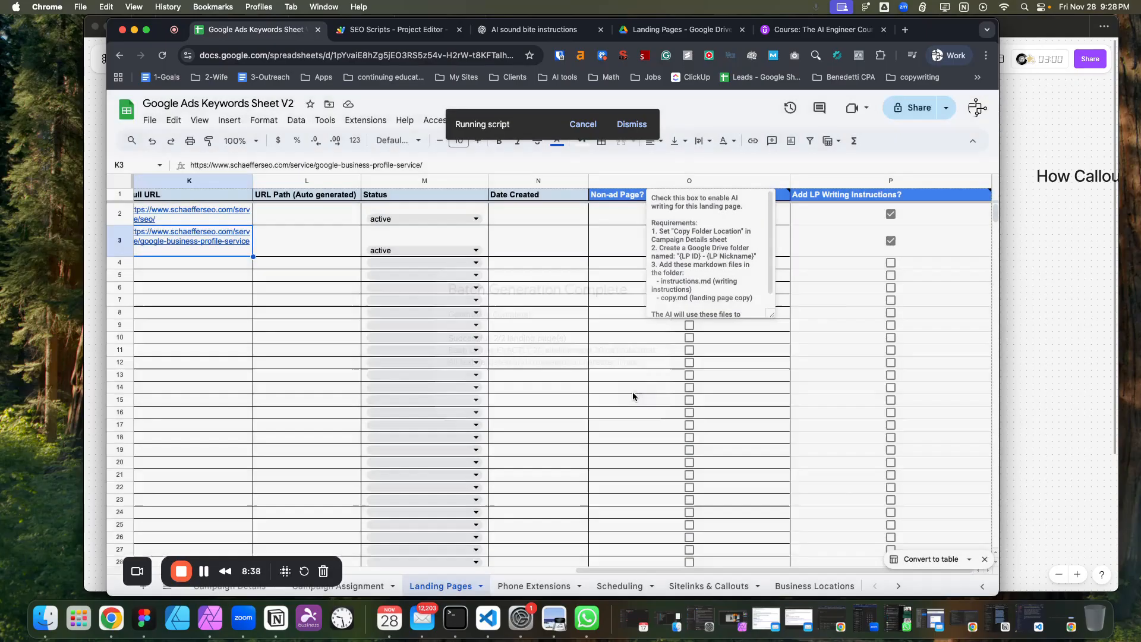
Inspect the generated landing-page-specific sitelinks and callouts.
click(704, 583)
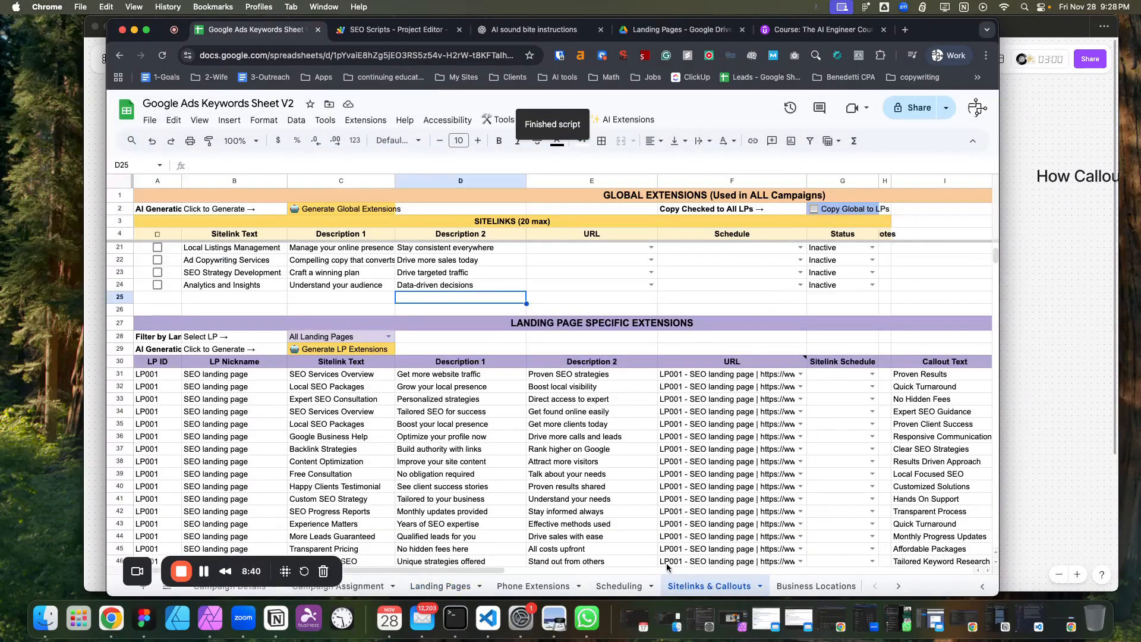
scroll(406, 397, down, 3)
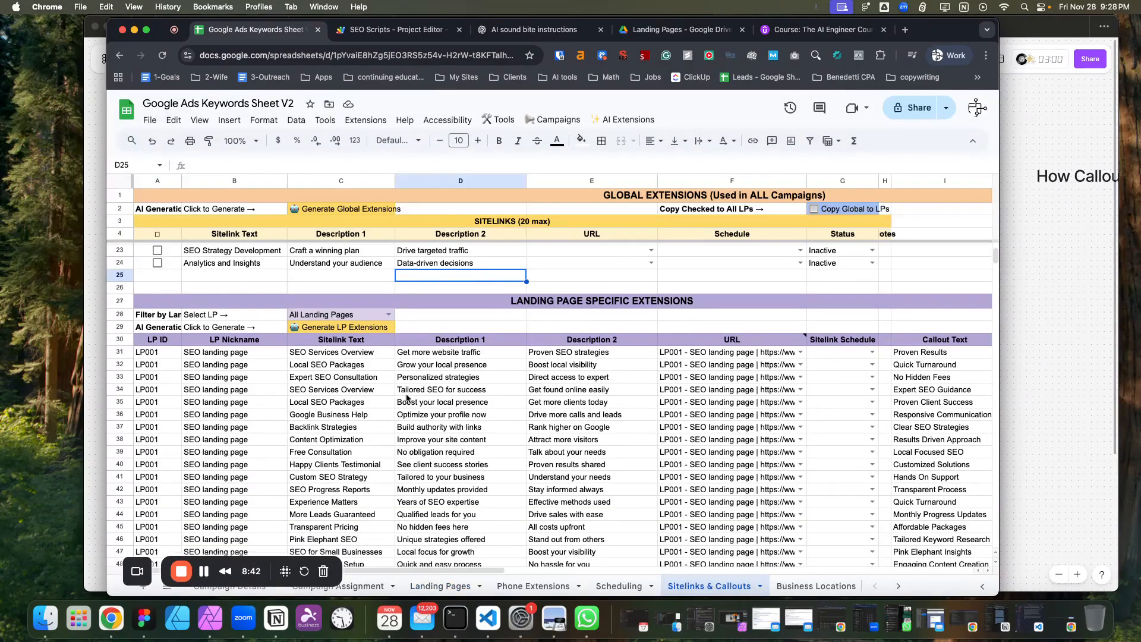
scroll(487, 420, down, 5)
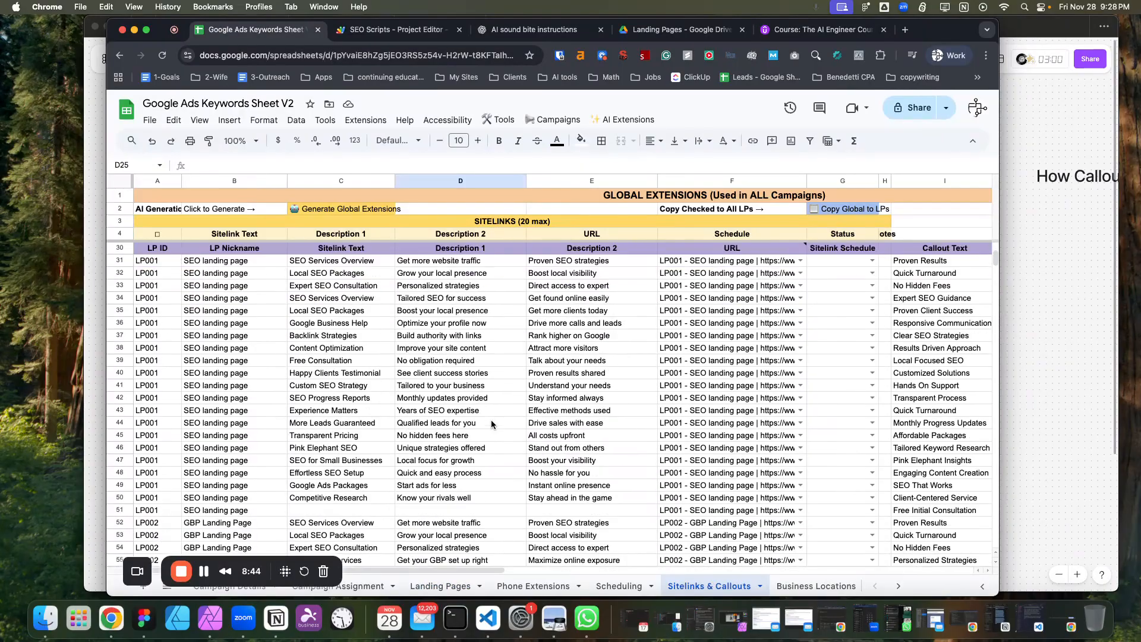
scroll(491, 424, down, 3)
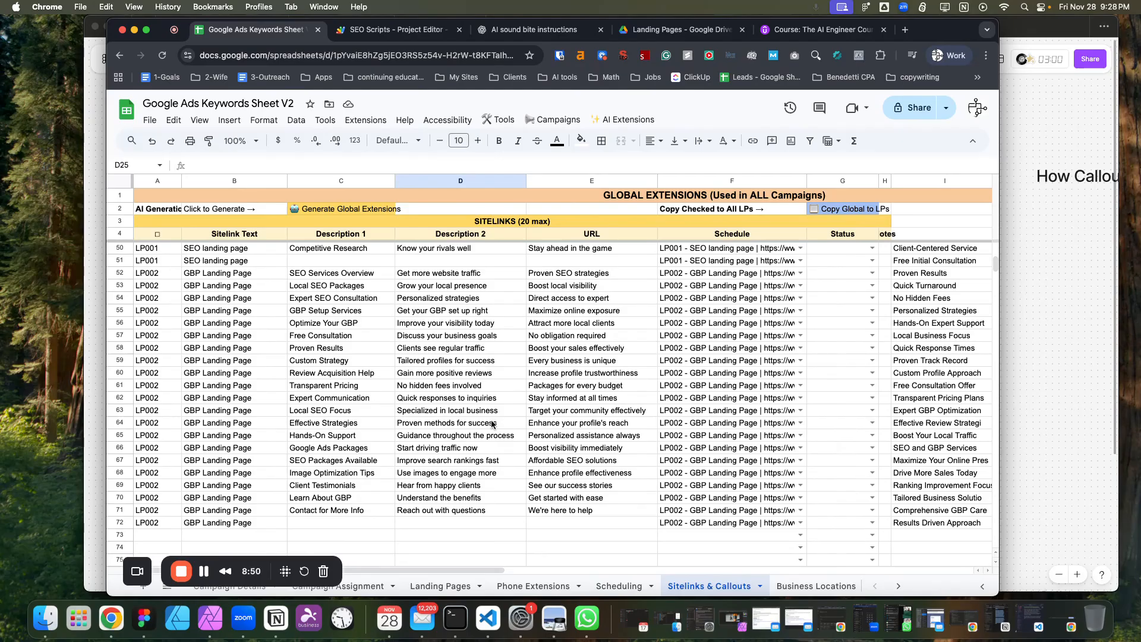
Search the sheet for "pink" and inspect the matching sitelinks and callouts.
key(cmd+f)
text(pink)
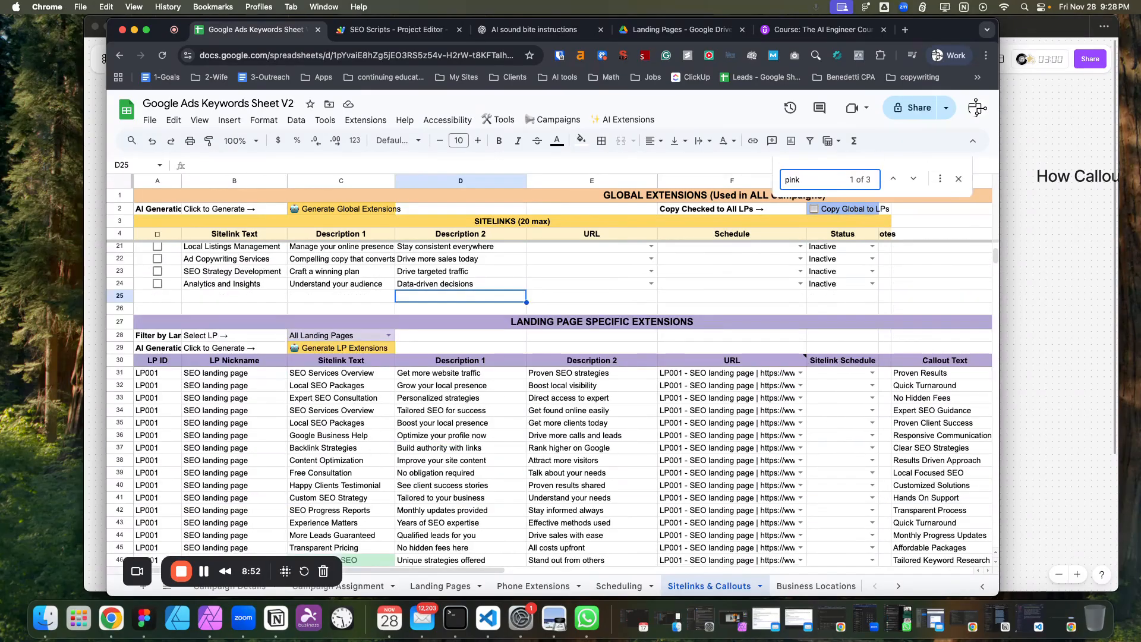
scroll(273, 519, down, 3)
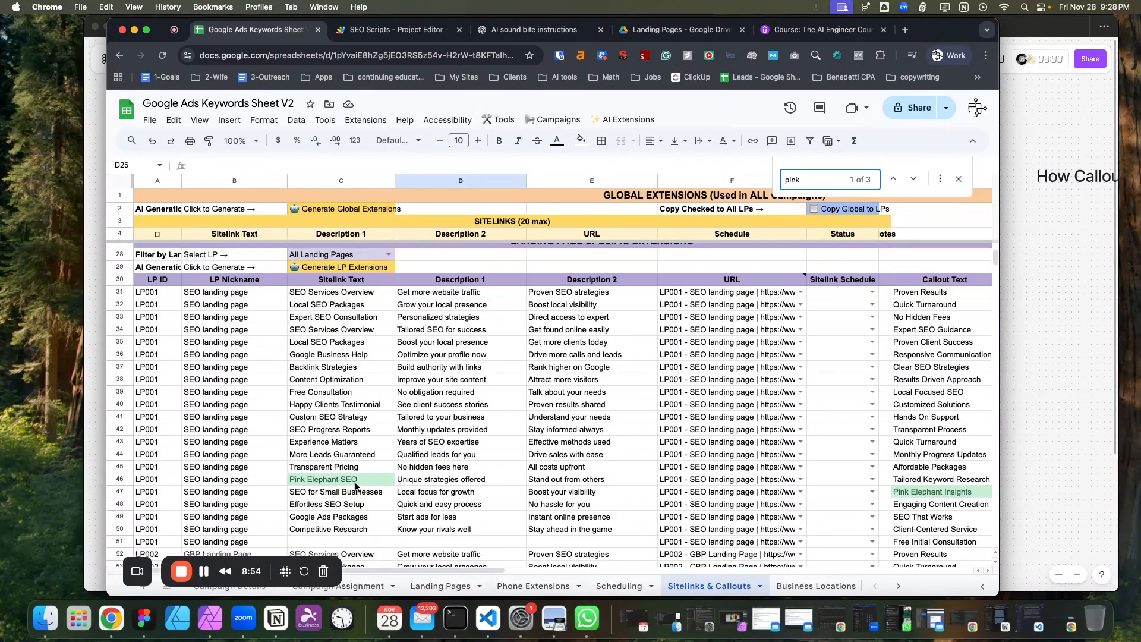
click(355, 482)
scroll(362, 514, down, 1)
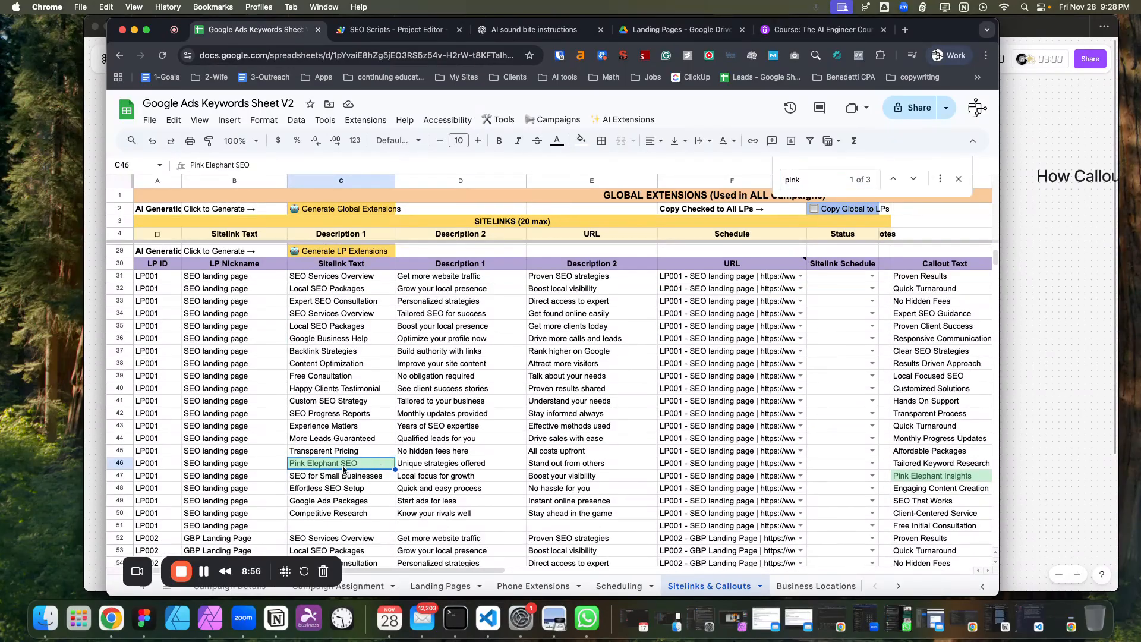
drag(485, 569, 461, 568)
scroll(424, 491, down, 7)
scroll(424, 491, up, 7)
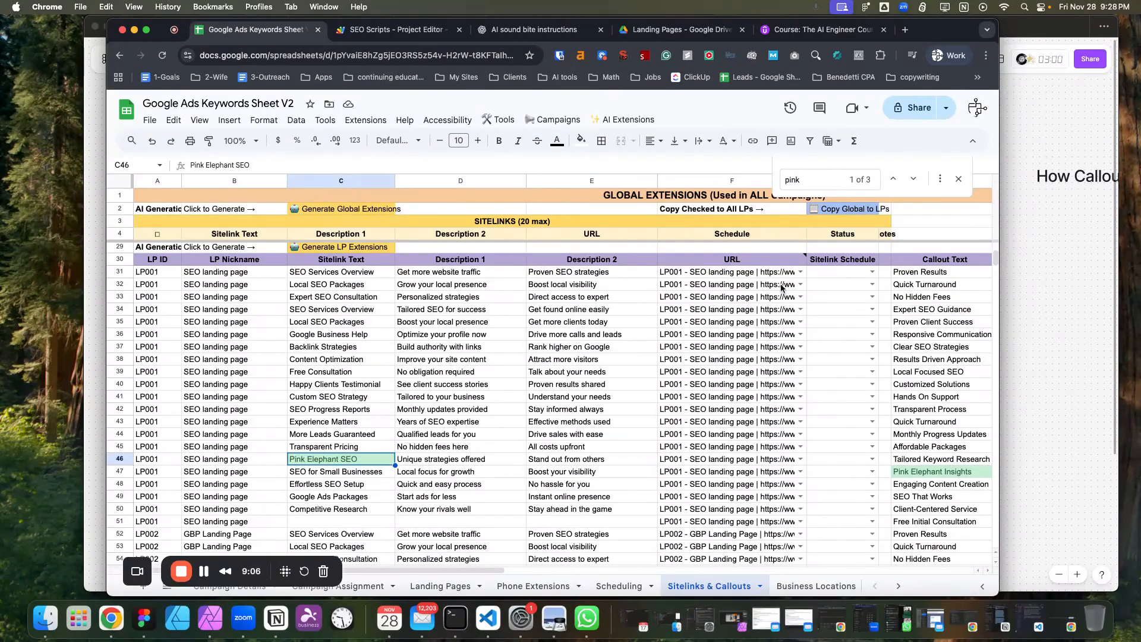
scroll(779, 291, up, 3)
scroll(744, 387, down, 2)
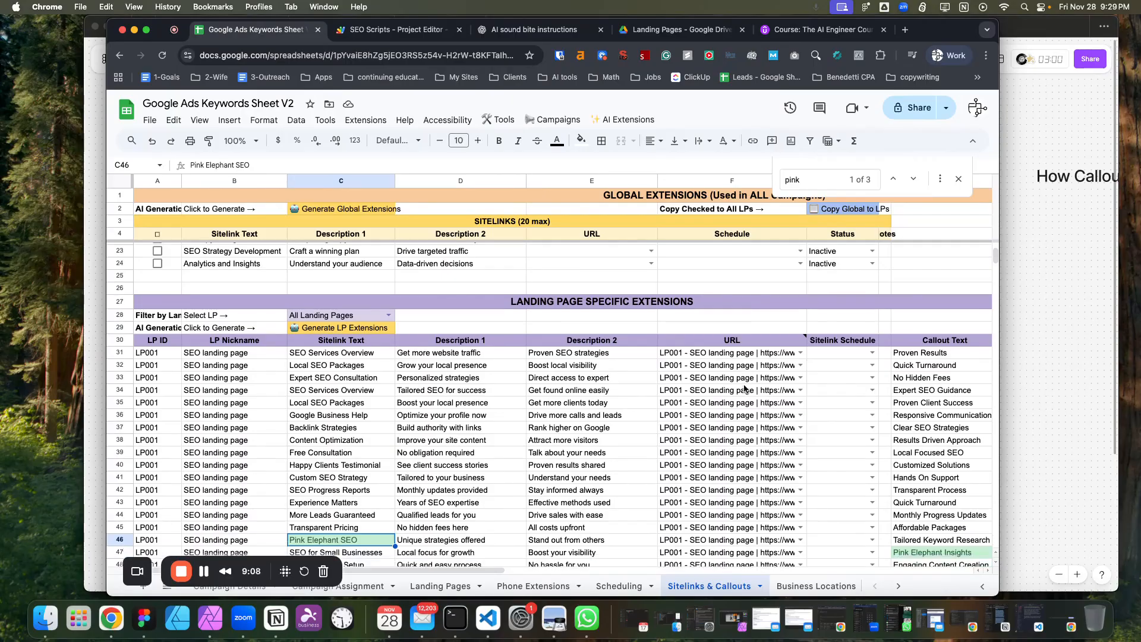
scroll(234, 373, down, 4)
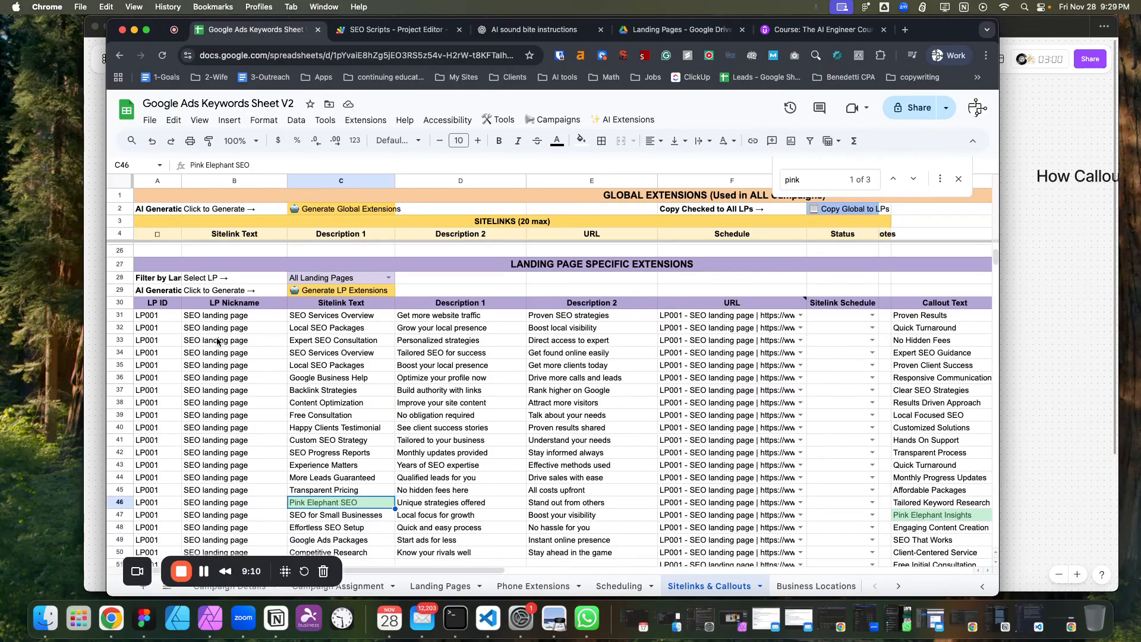
scroll(190, 423, down, 10)
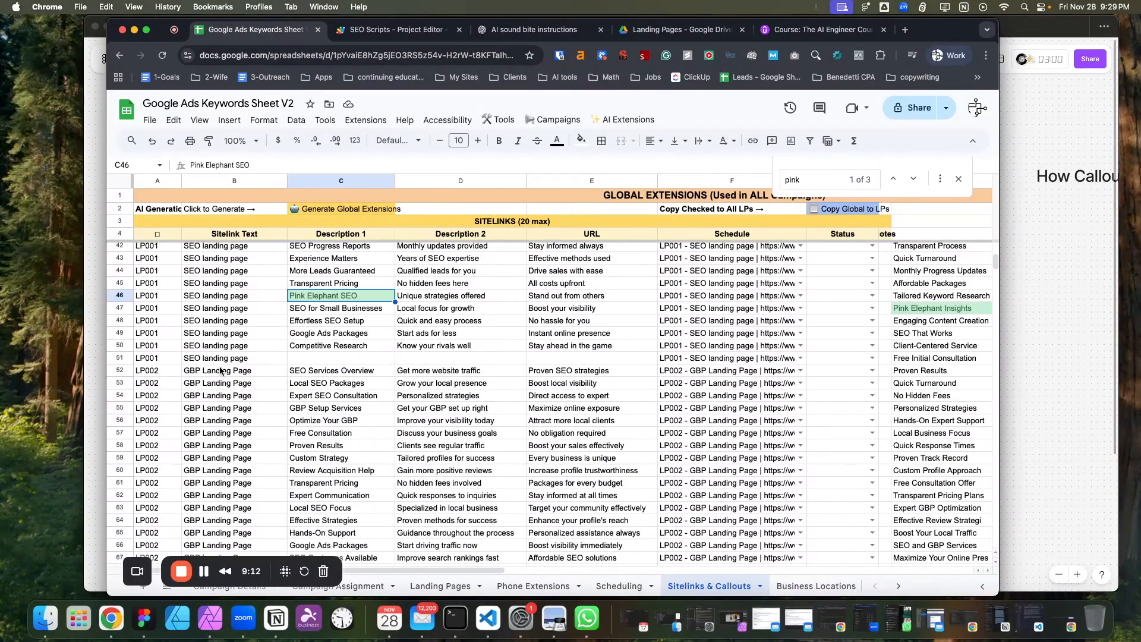
Filter the landing page specific extensions to LP001 - SEO landing page.
scroll(223, 392, up, 15)
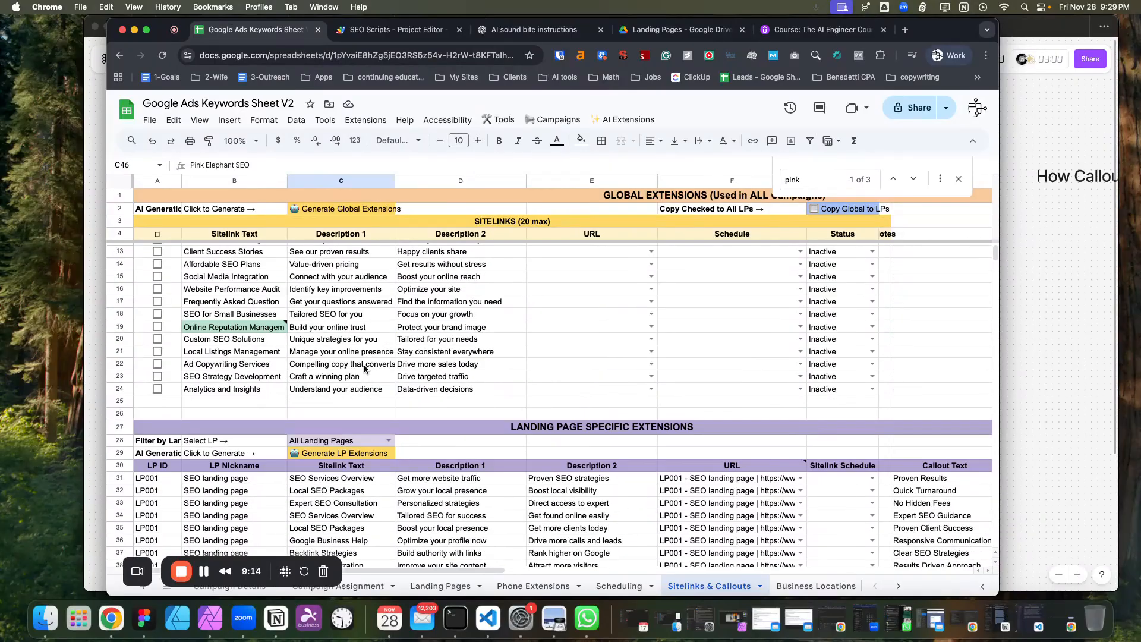
click(388, 367)
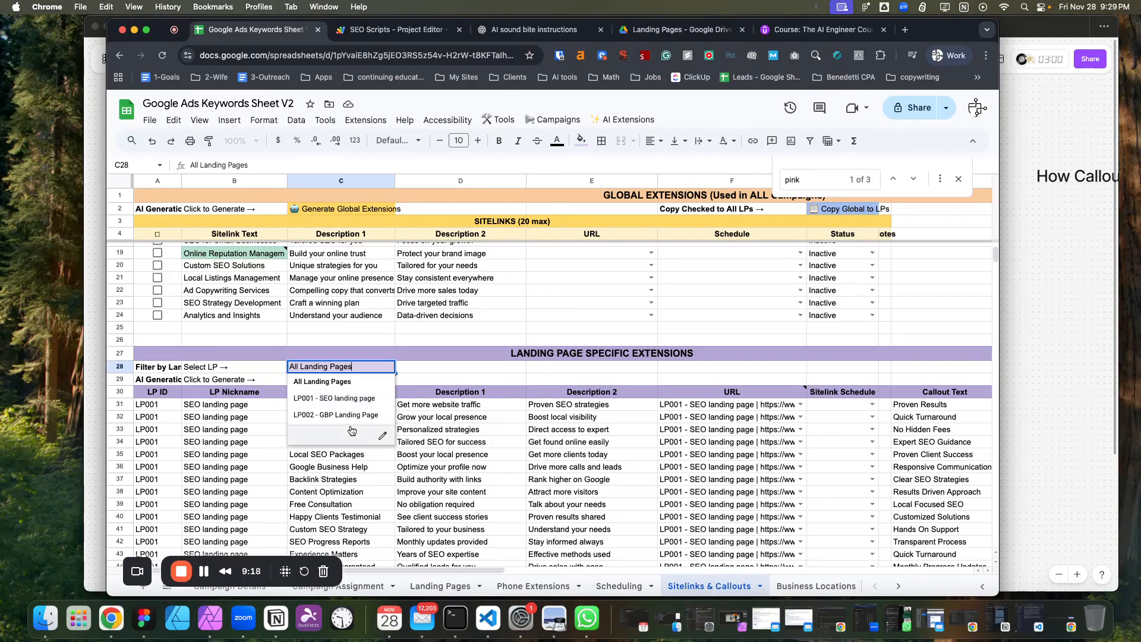
click(350, 406)
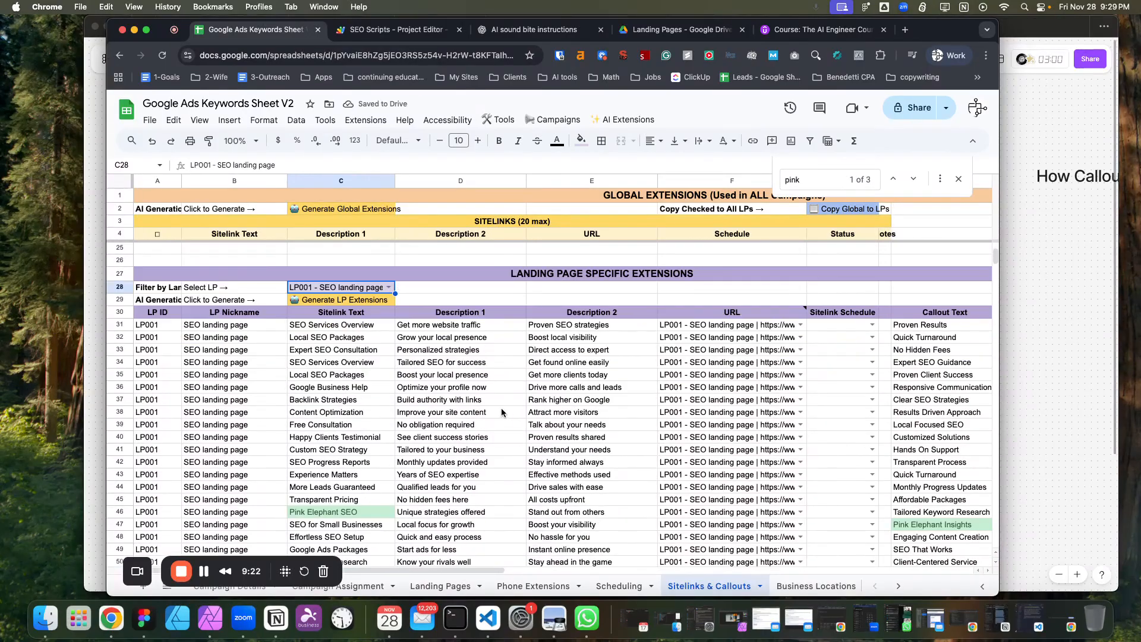
Scroll through the LP001 landing-page sitelinks and callouts, selecting individual entries to review them.
scroll(502, 413, down, 3)
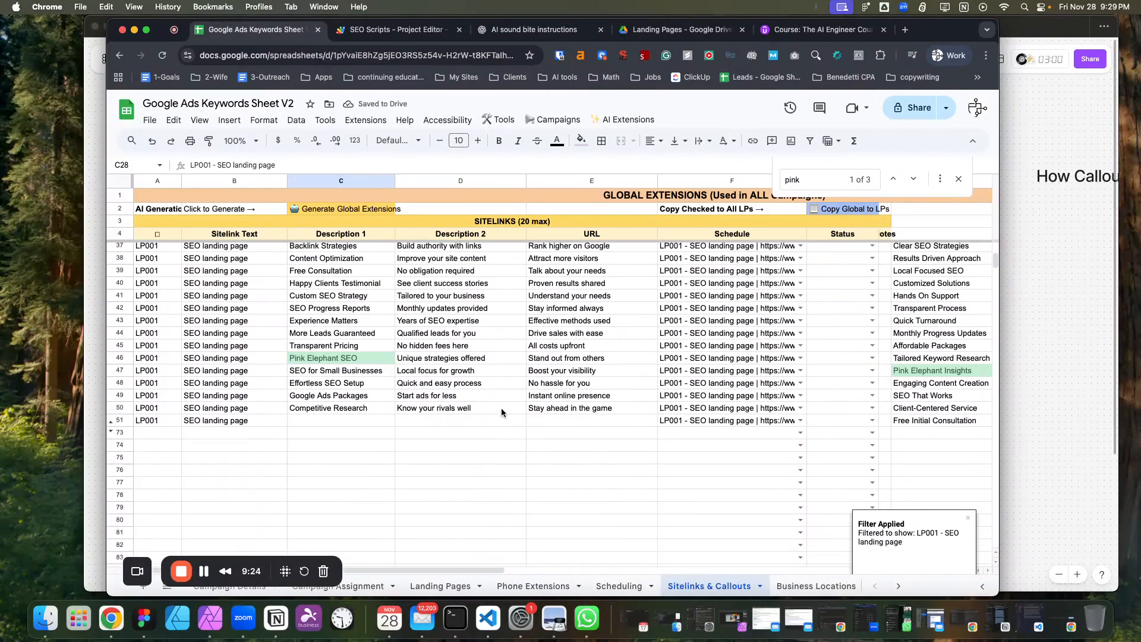
scroll(271, 388, up, 2)
scroll(270, 387, down, 1)
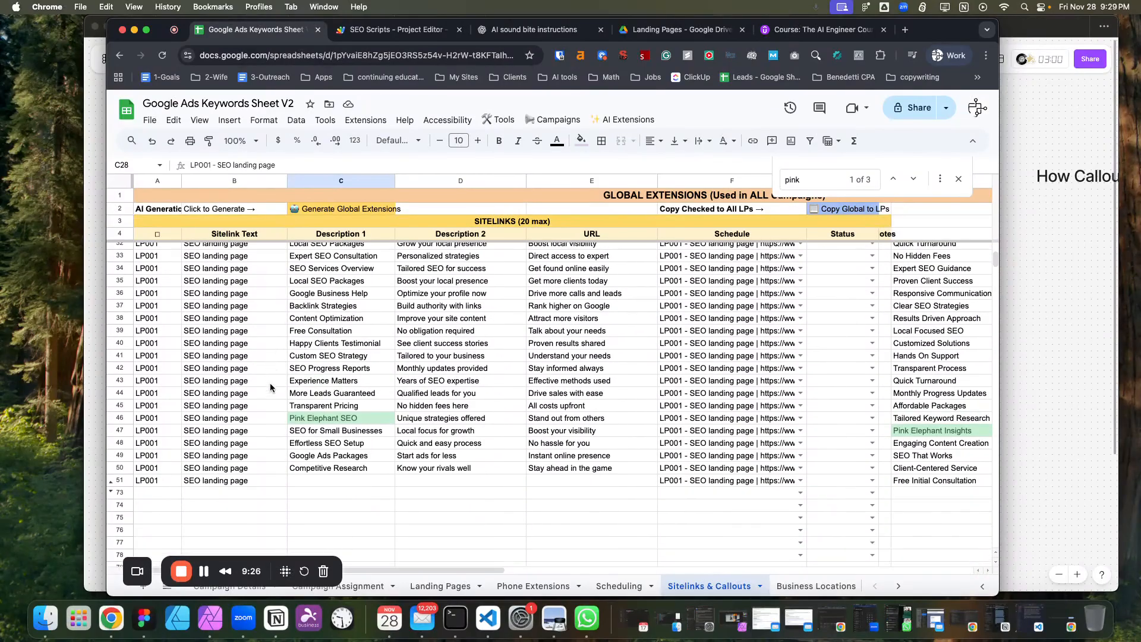
click(603, 494)
click(509, 482)
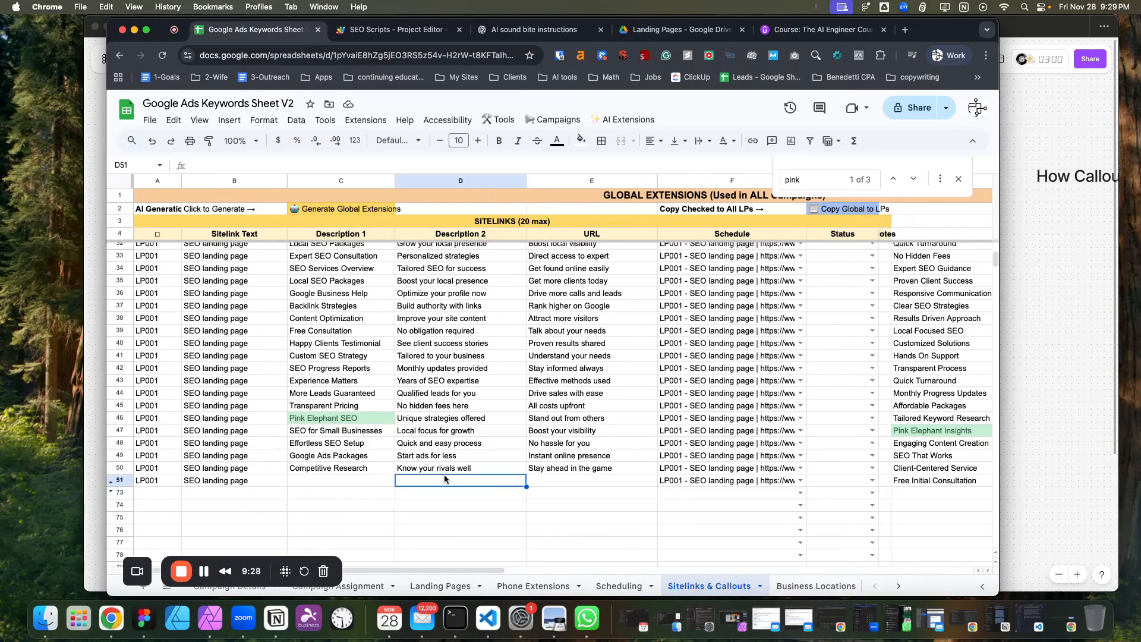
click(354, 471)
scroll(402, 472, up, 5)
scroll(373, 385, down, 3)
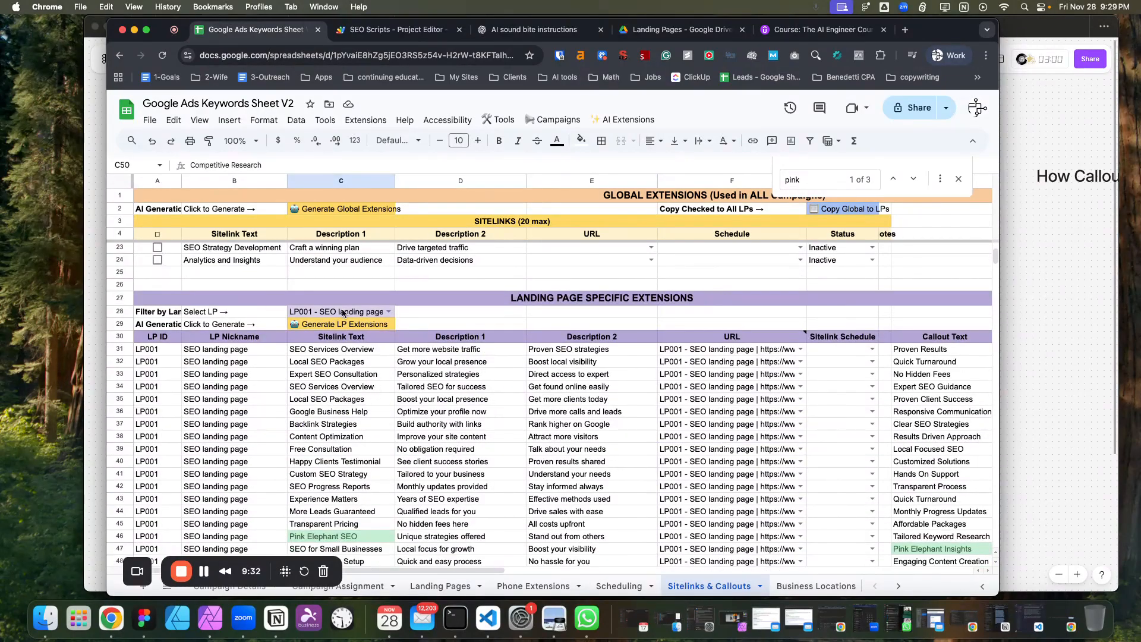
scroll(406, 475, down, 3)
click(379, 466)
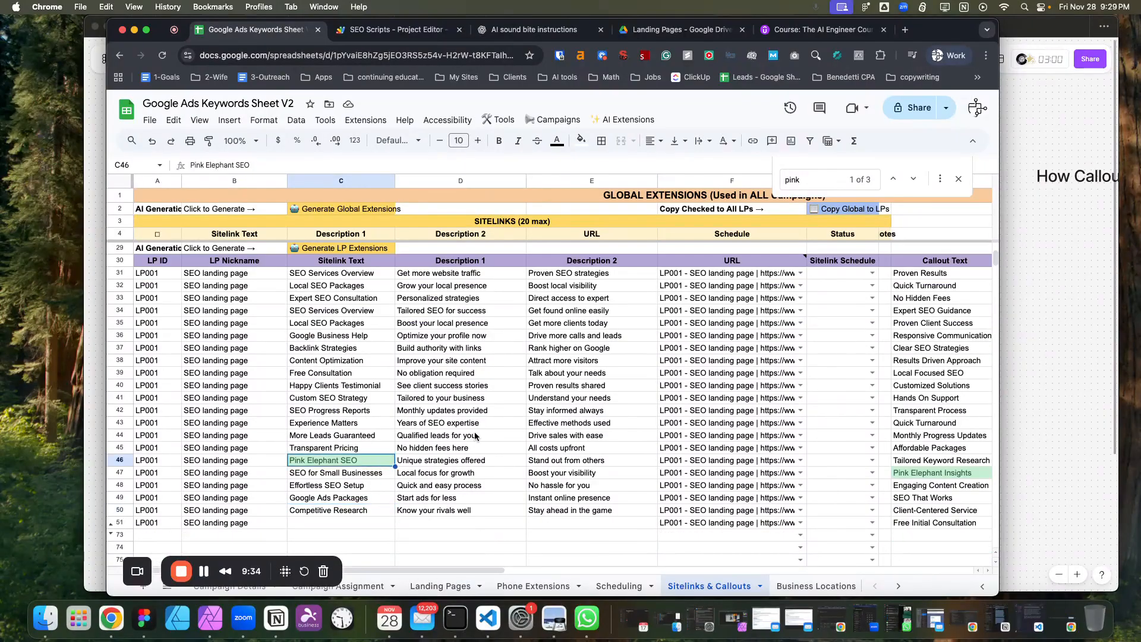
Open the URL choices of the Content Optimization sitelink to view the available landing pages, then close them.
scroll(475, 437, up, 1)
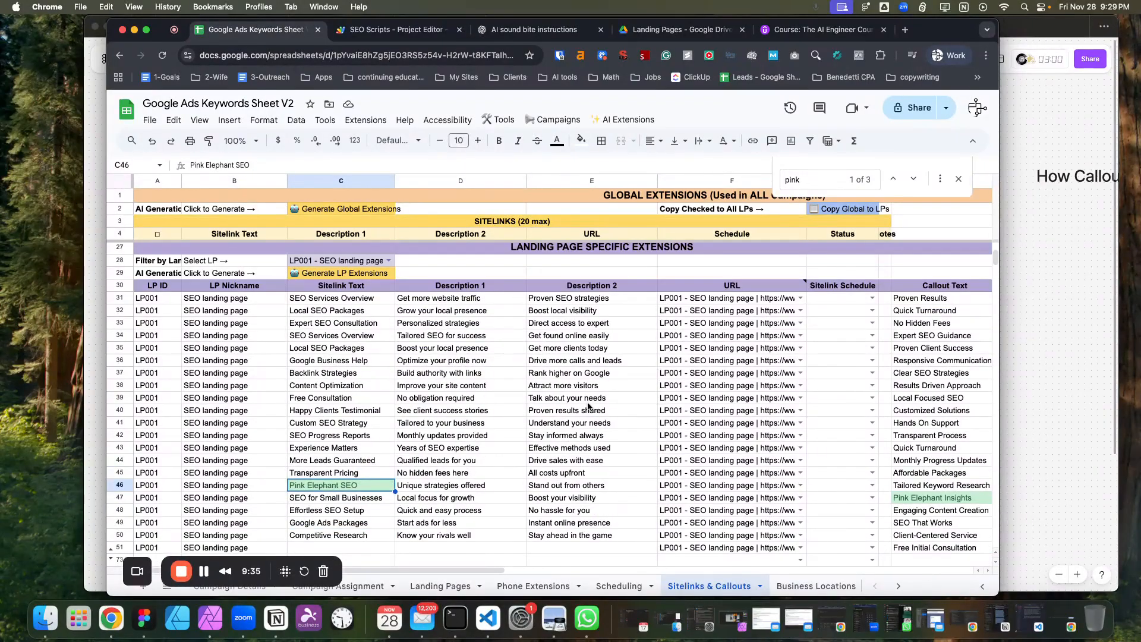
click(802, 385)
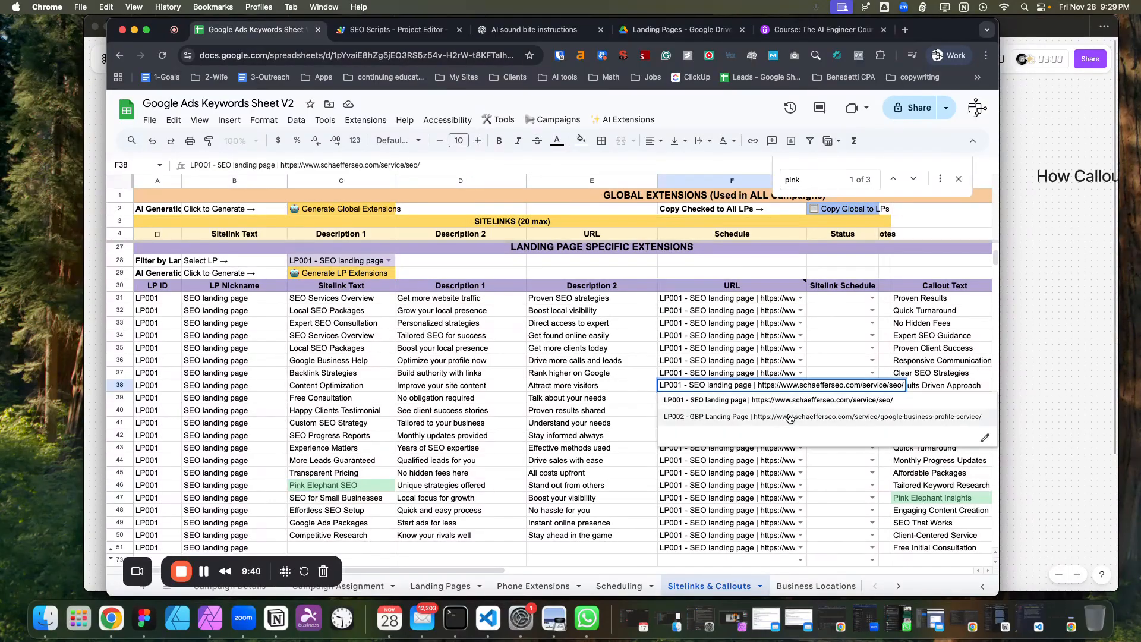
click(618, 390)
click(325, 391)
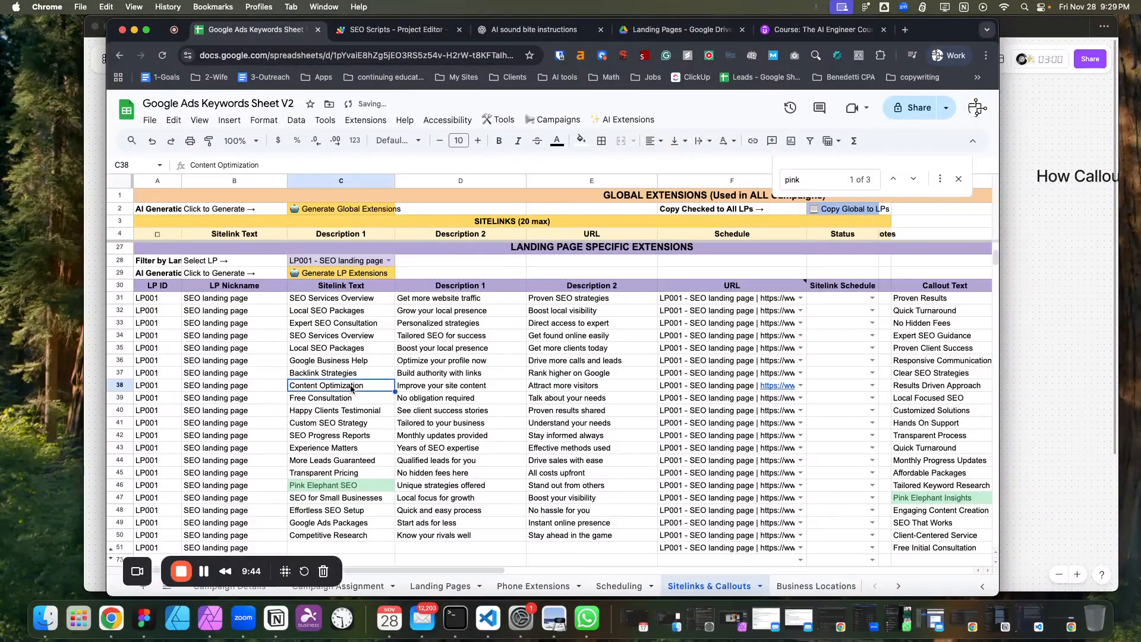
Compare the global sitelinks with the LP001 landing-page-specific sitelinks by jumping between both sections.
scroll(387, 359, up, 5)
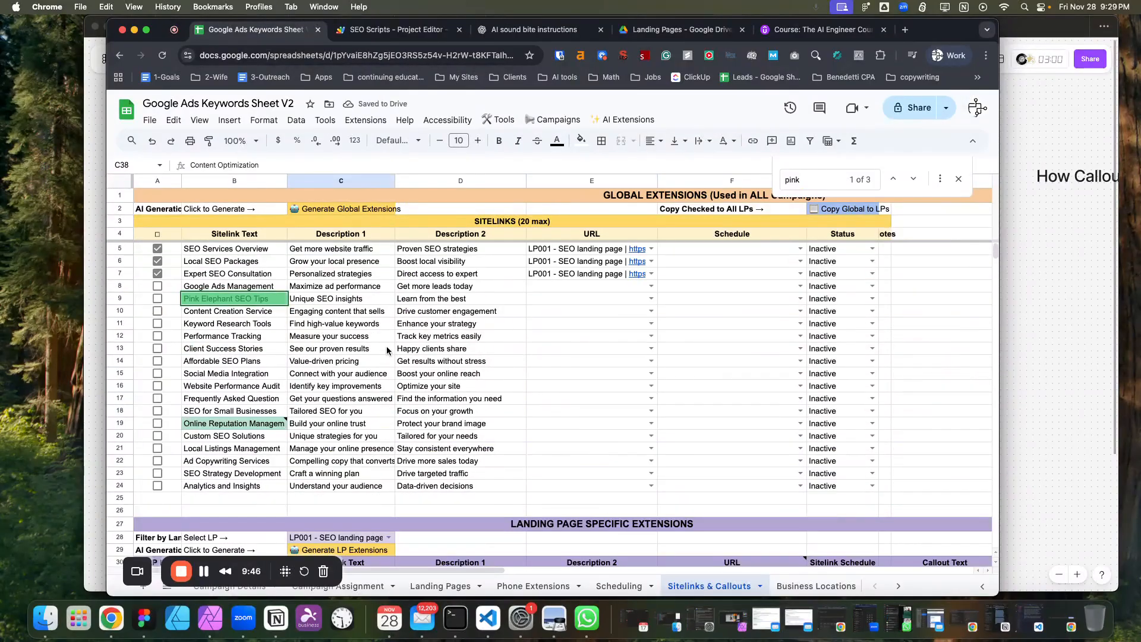
click(201, 252)
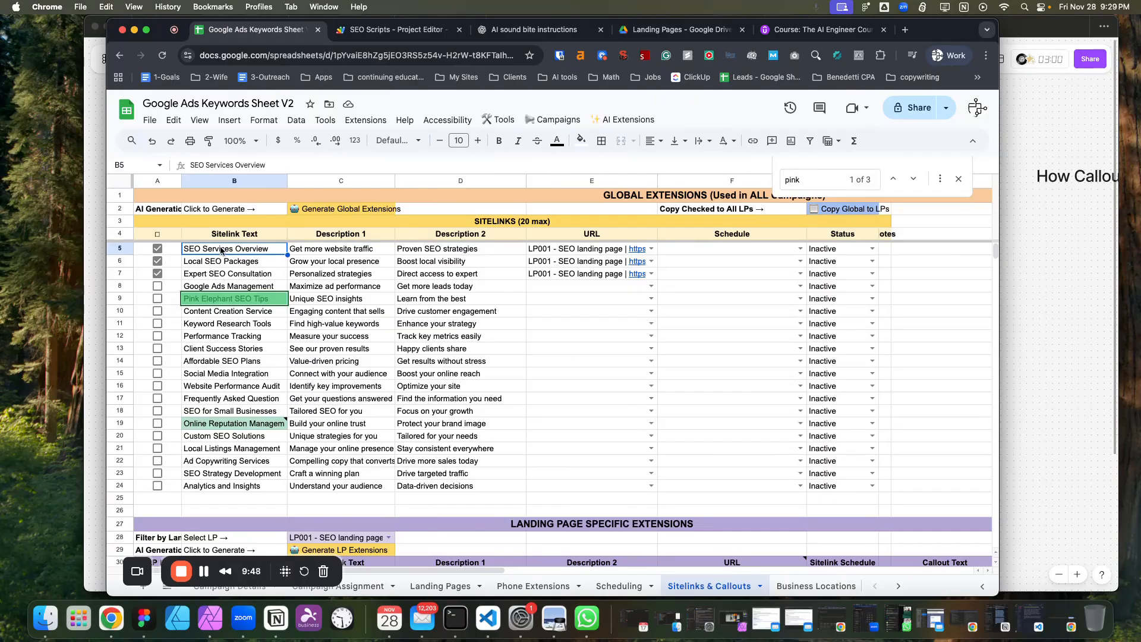
scroll(264, 295, down, 5)
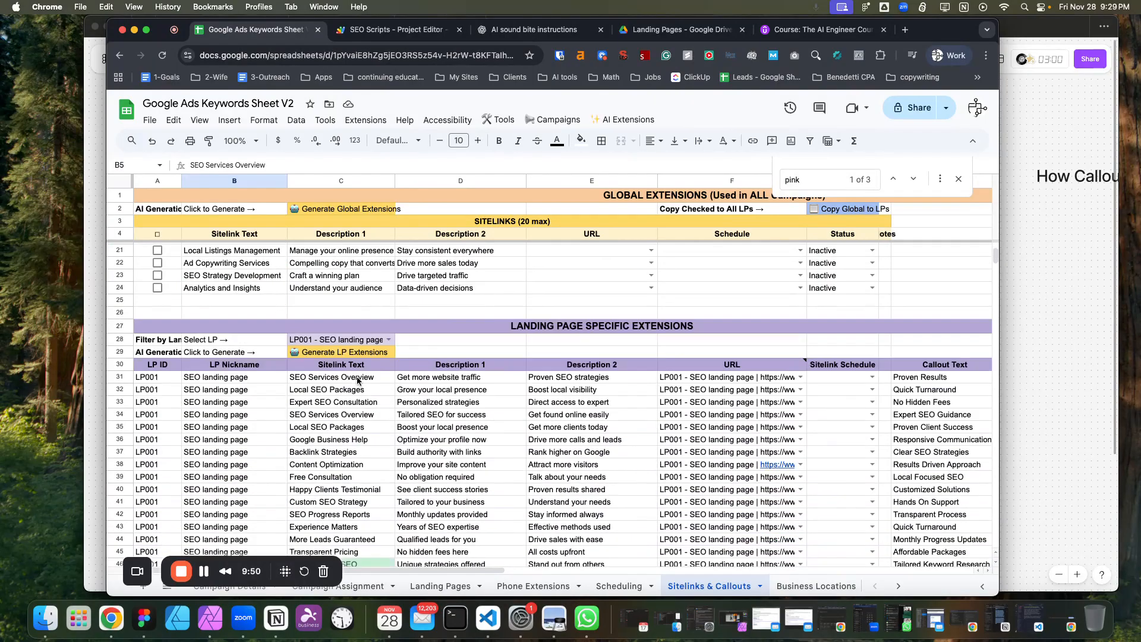
click(365, 380)
scroll(365, 385, up, 5)
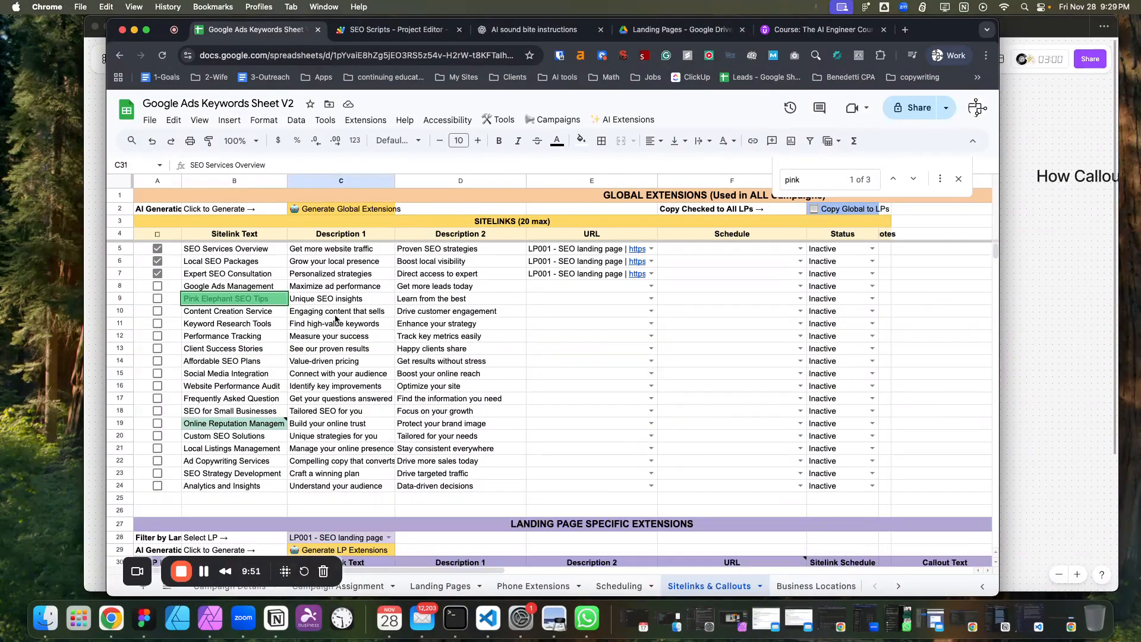
click(252, 266)
scroll(352, 360, down, 10)
scroll(352, 360, up, 3)
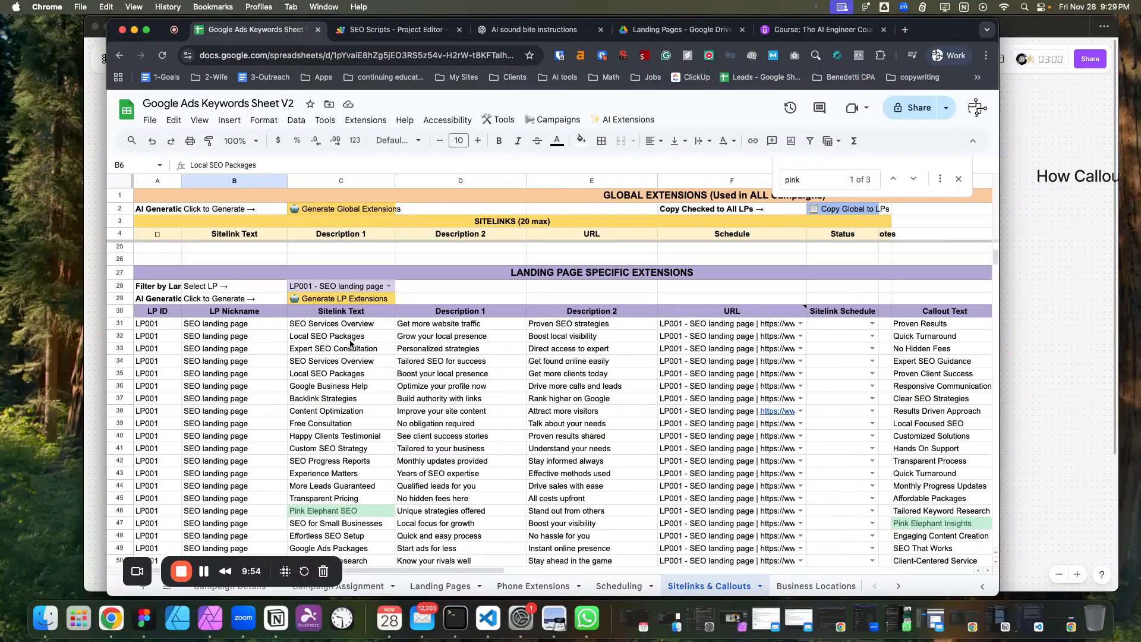
click(349, 336)
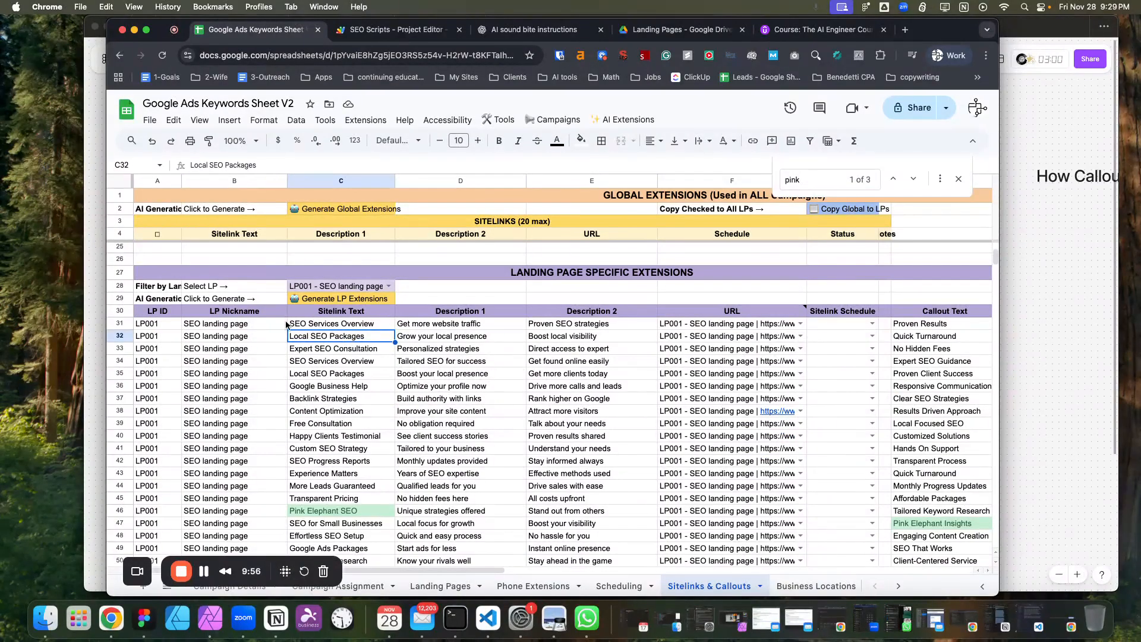
scroll(288, 327, up, 6)
scroll(333, 448, down, 3)
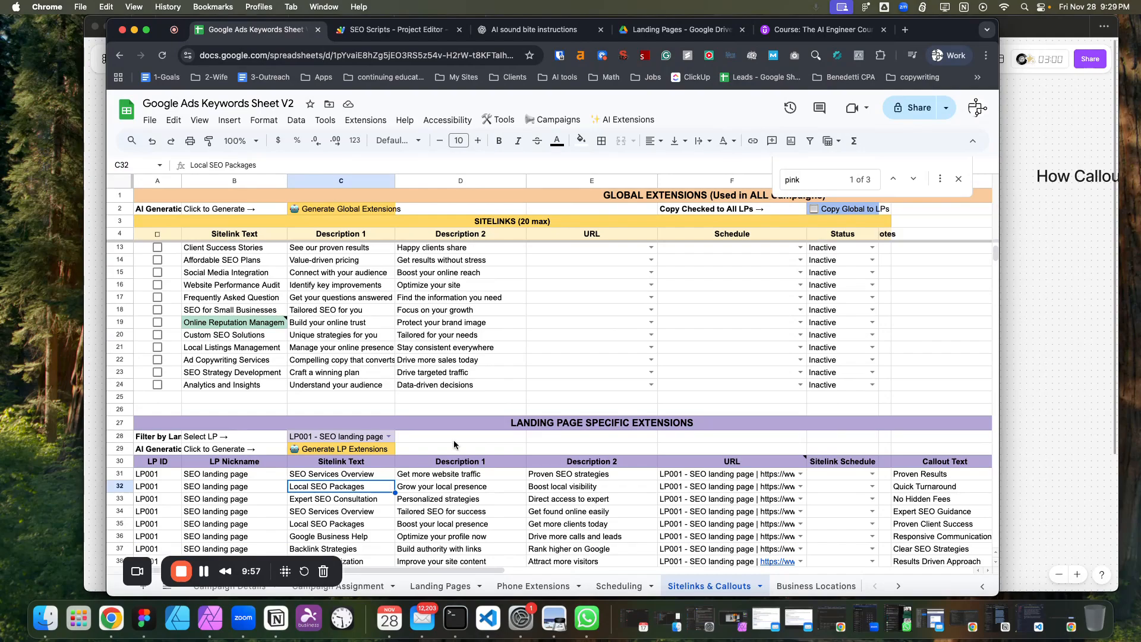
scroll(454, 440, down, 3)
Scroll sideways to review the global callouts list and the landing-page callout text column.
drag(435, 572, 614, 570)
scroll(593, 521, up, 5)
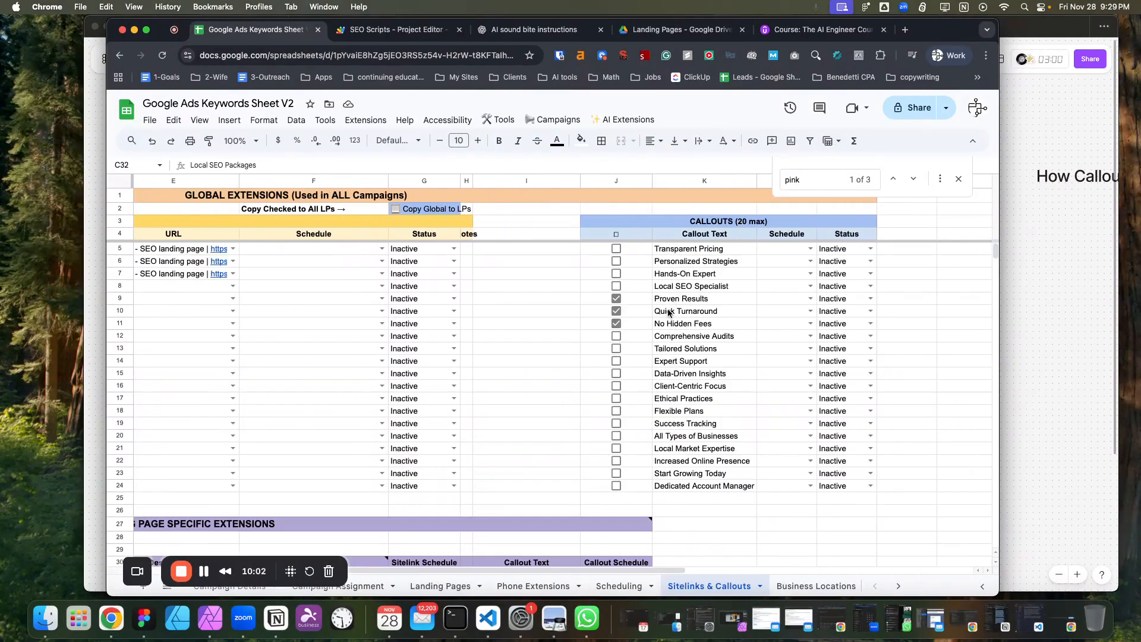
scroll(595, 416, down, 5)
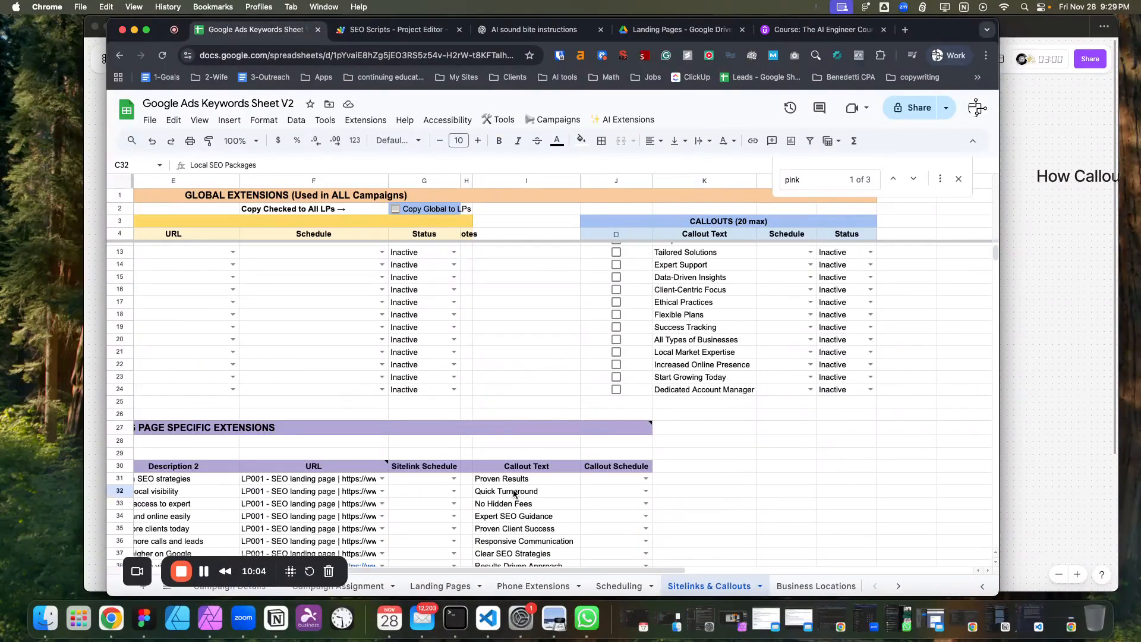
click(497, 505)
click(498, 480)
scroll(508, 491, down, 3)
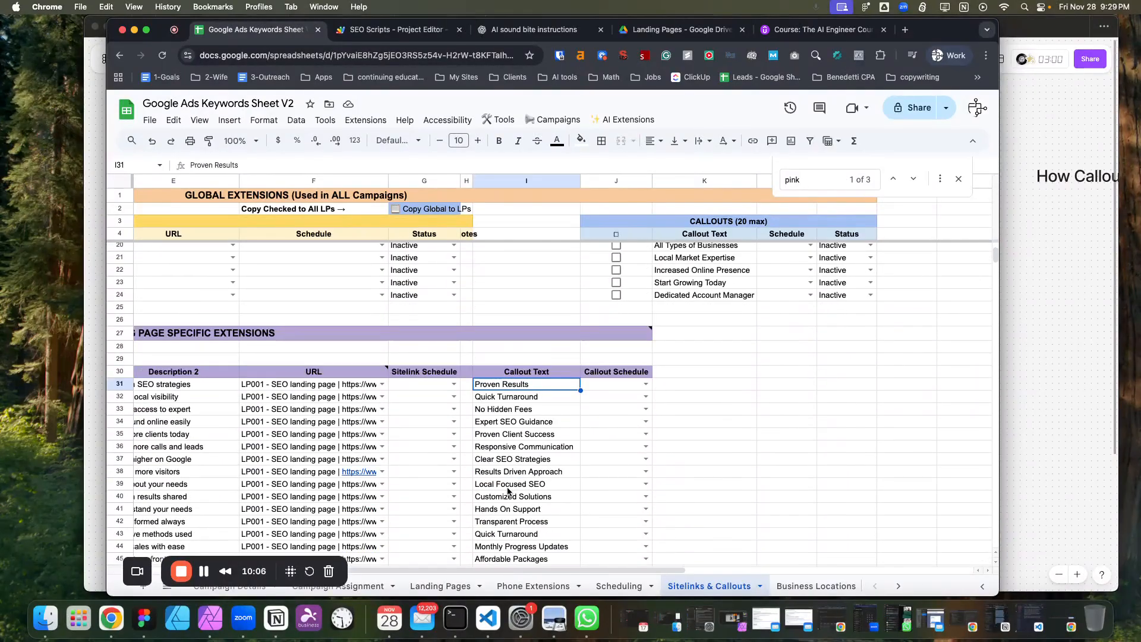
scroll(511, 411, down, 5)
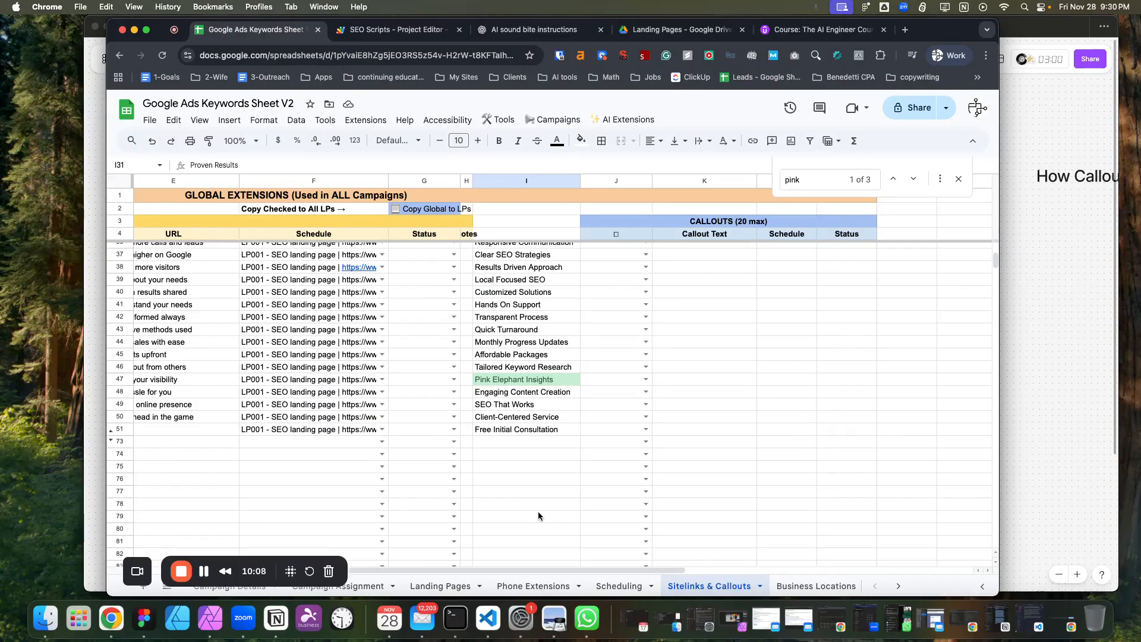
drag(536, 569, 248, 520)
Select the LP ID cells of rows 31 to 50 to count the LP001 extensions and recheck a sitelink's URL choices.
scroll(248, 519, up, 5)
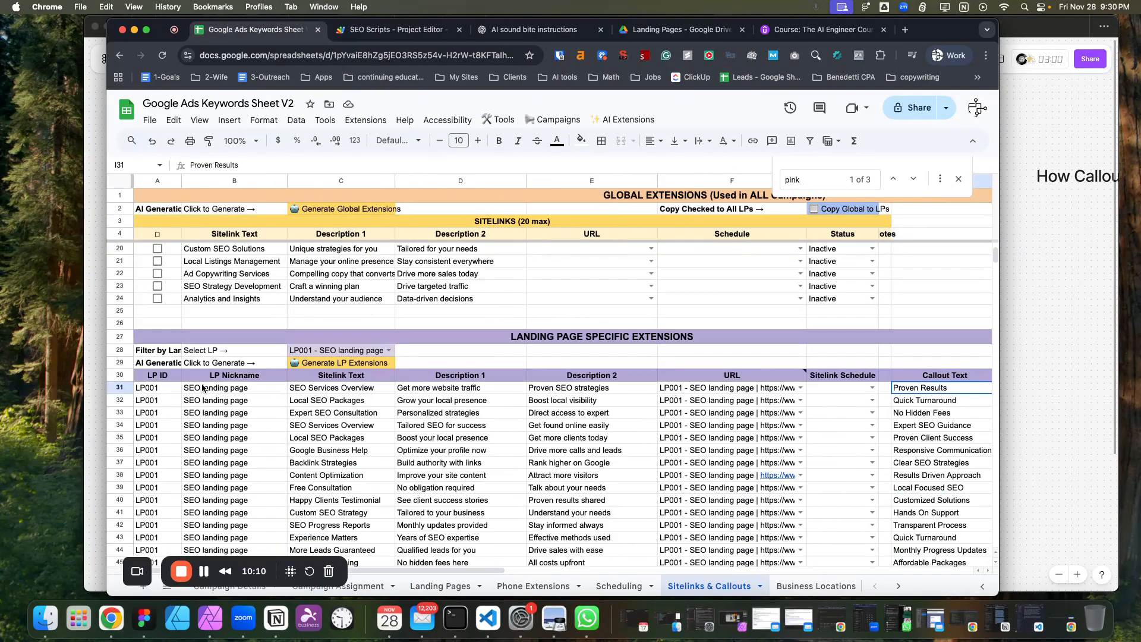
click(153, 390)
scroll(166, 385, down, 3)
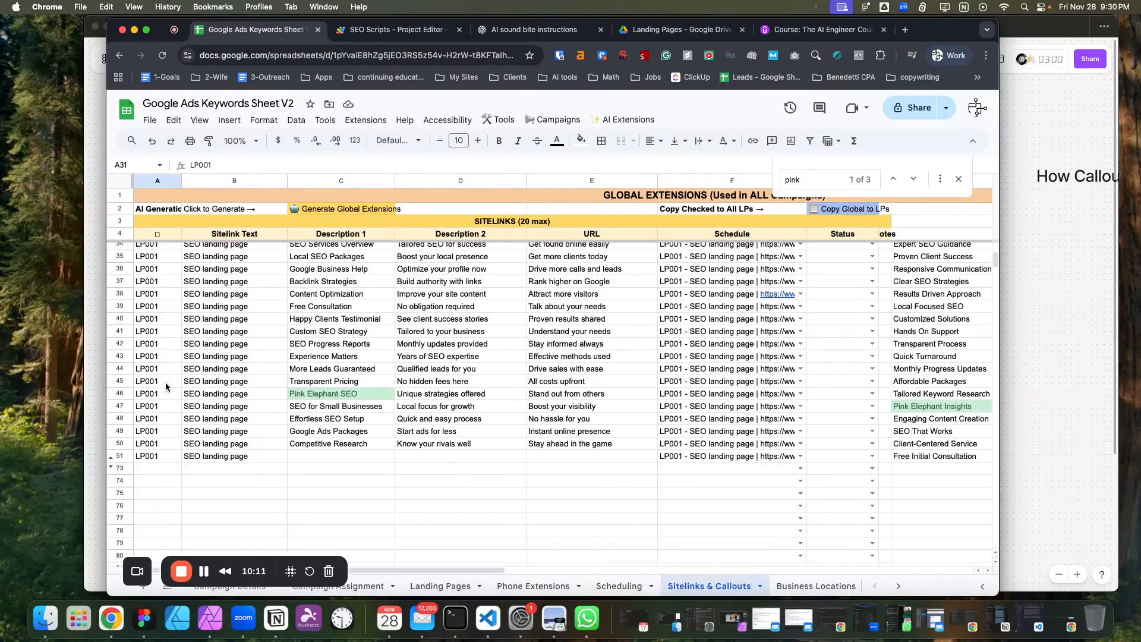
shift+click(161, 438)
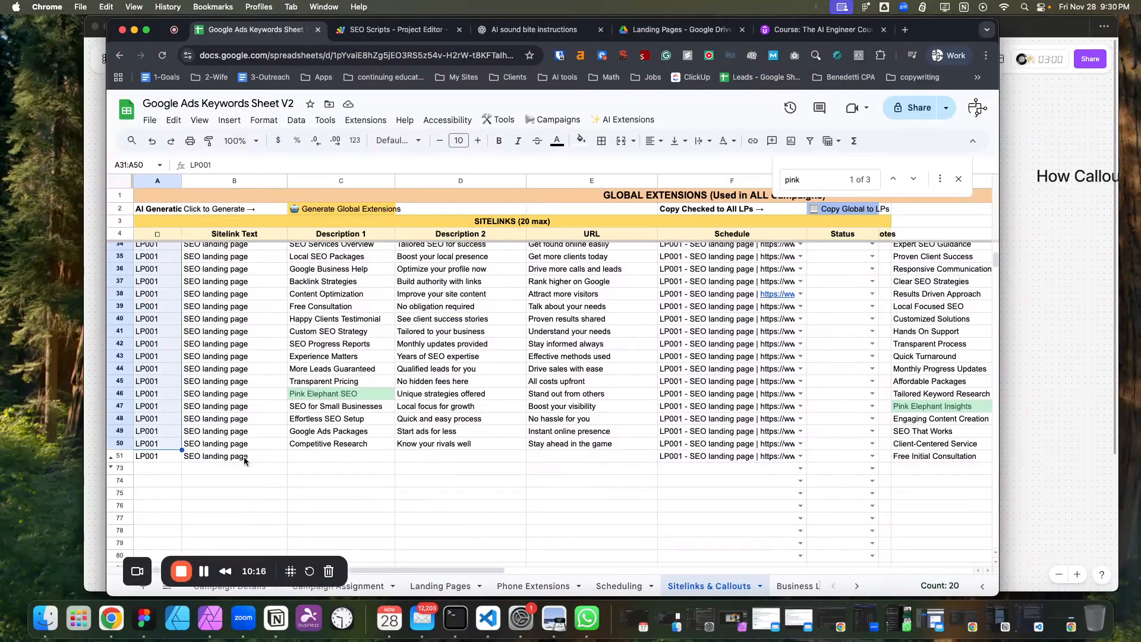
click(531, 469)
scroll(516, 423, up, 3)
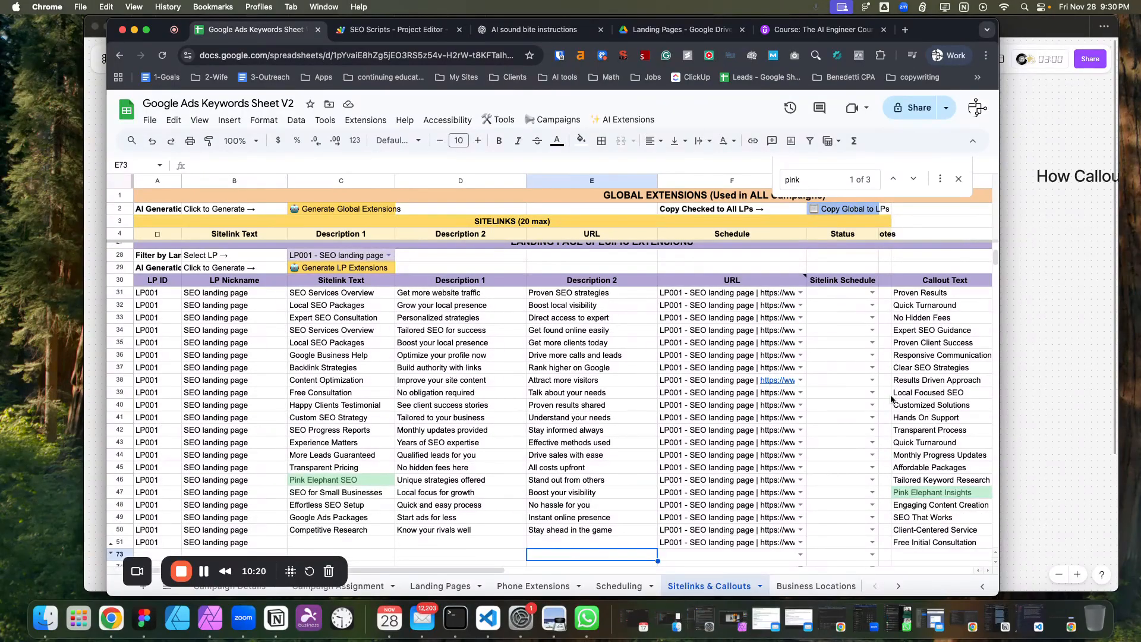
double_click(801, 379)
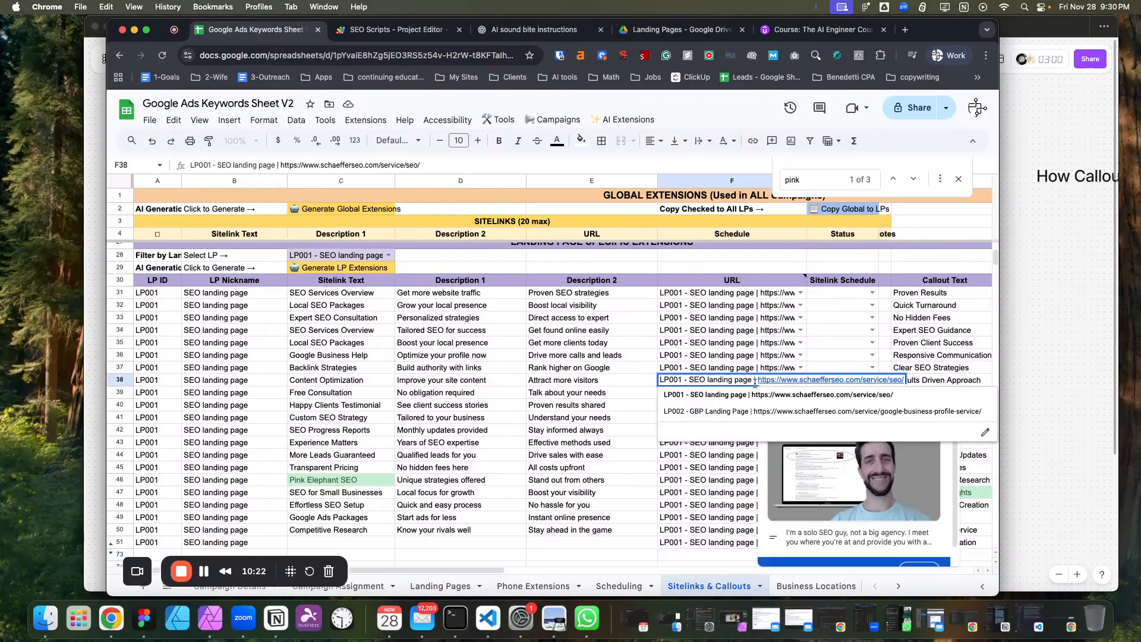
click(833, 344)
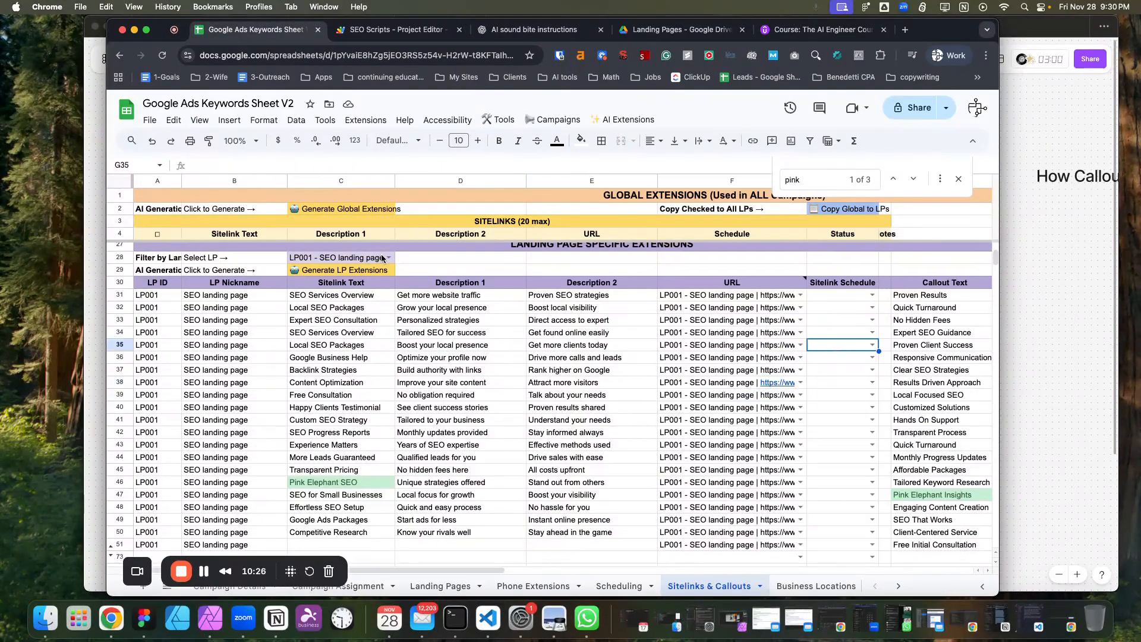
Set the landing page filter to All Landing Pages and scroll through the combined list.
click(382, 258)
click(334, 284)
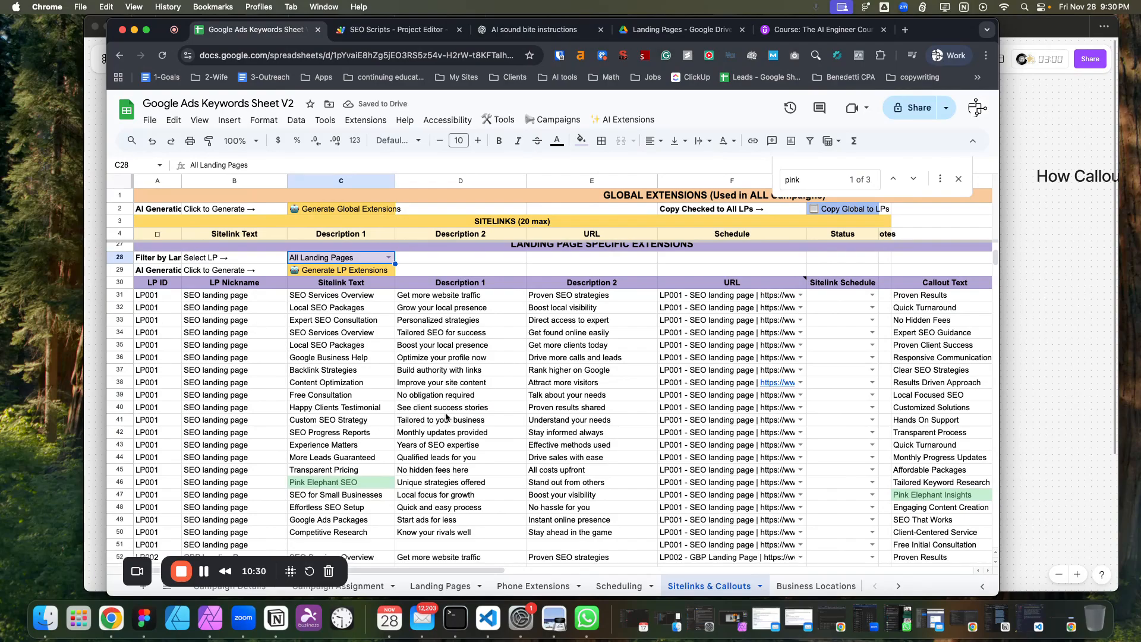
scroll(219, 370, down, 7)
scroll(219, 370, up, 4)
scroll(227, 384, down, 2)
scroll(227, 383, down, 2)
scroll(284, 448, up, 14)
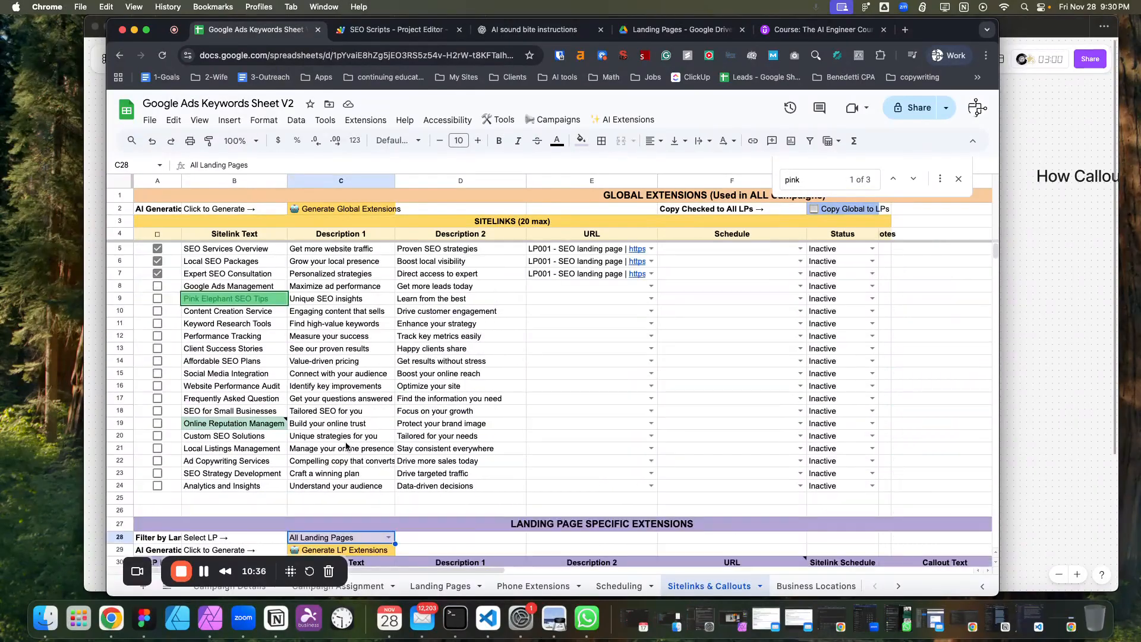
Check the Landing Pages sheet, then review the LP001 and LP002 sitelinks in the unfiltered extensions list.
click(447, 586)
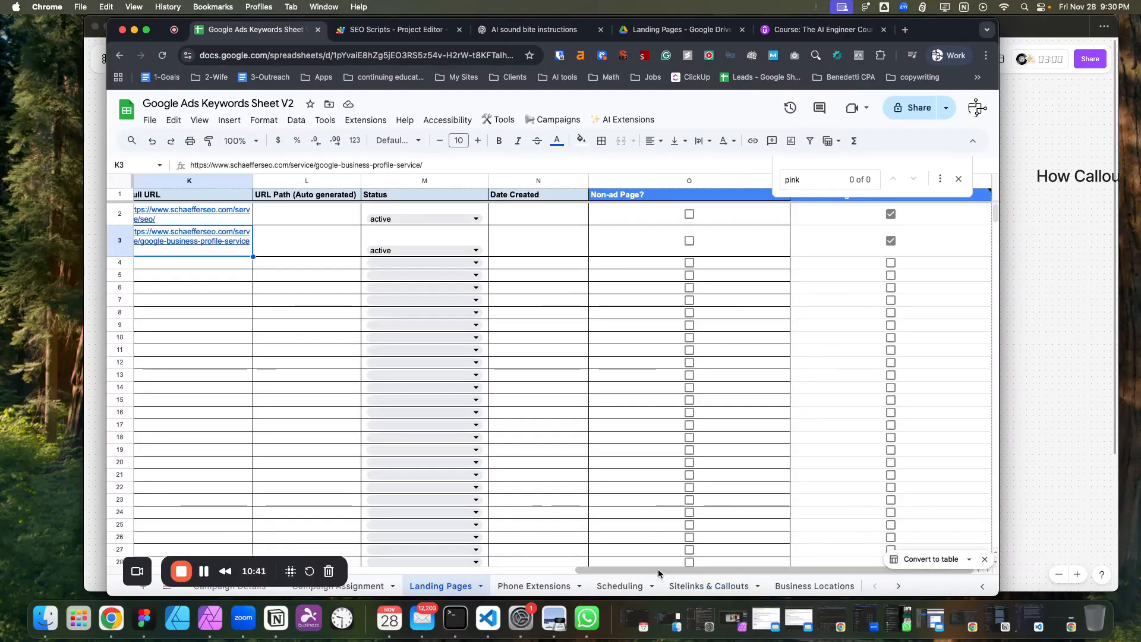
click(698, 583)
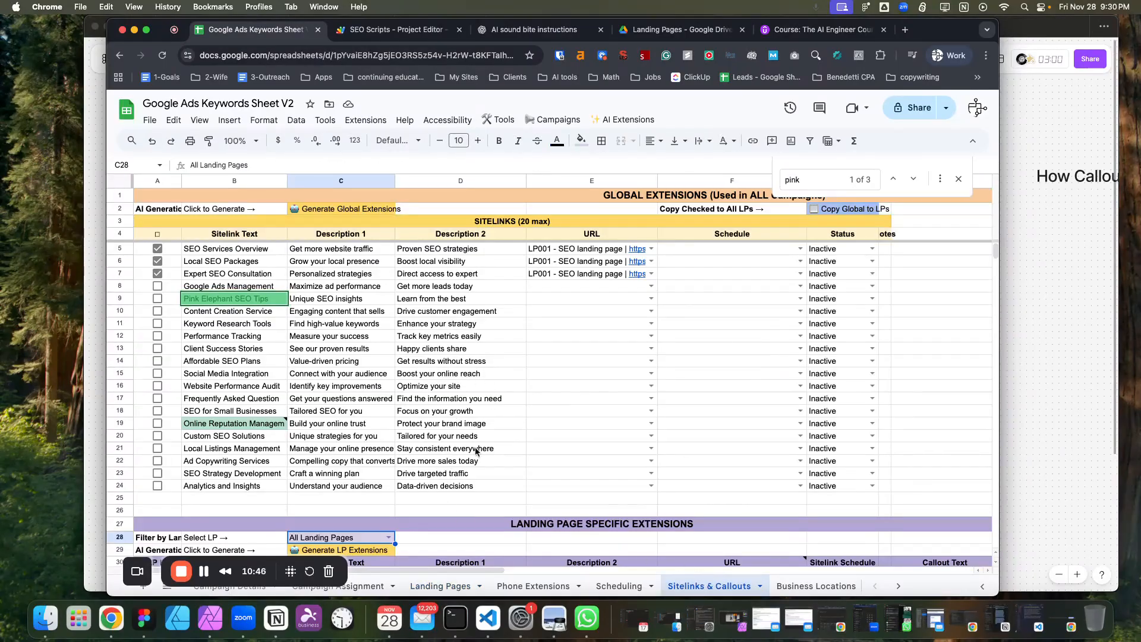
scroll(476, 450, down, 5)
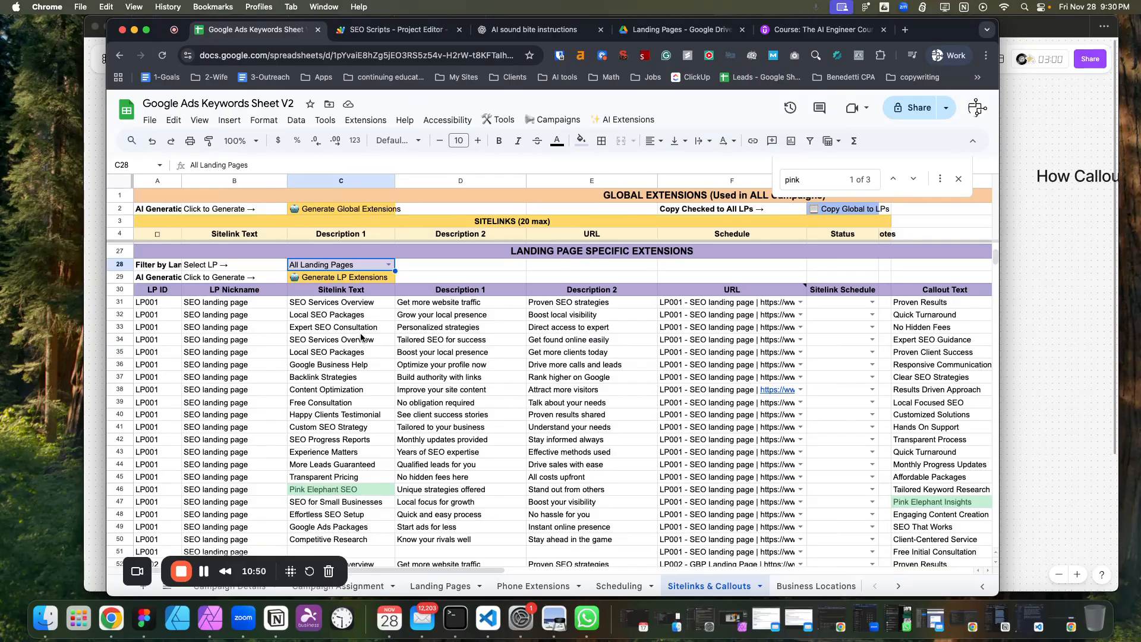
click(243, 377)
click(349, 395)
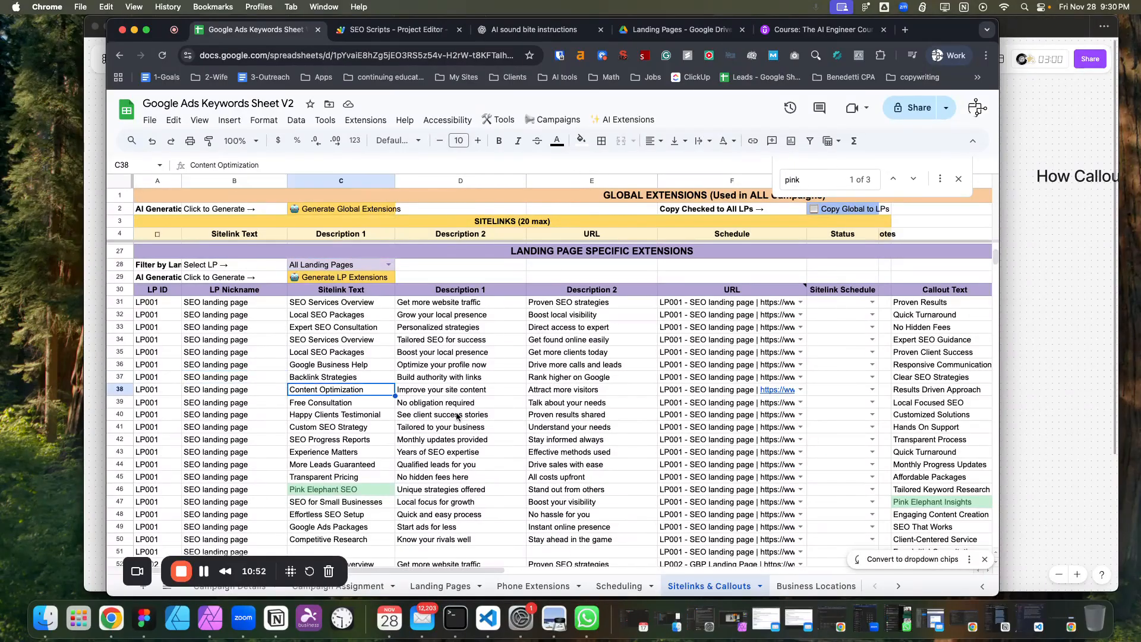
click(457, 414)
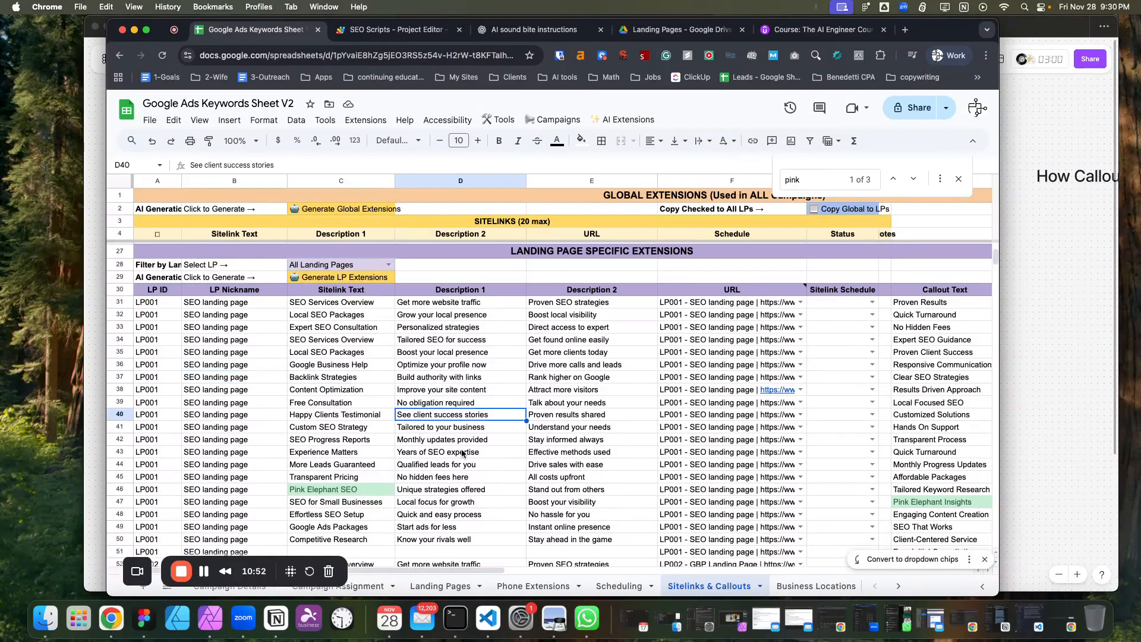
click(372, 442)
click(364, 456)
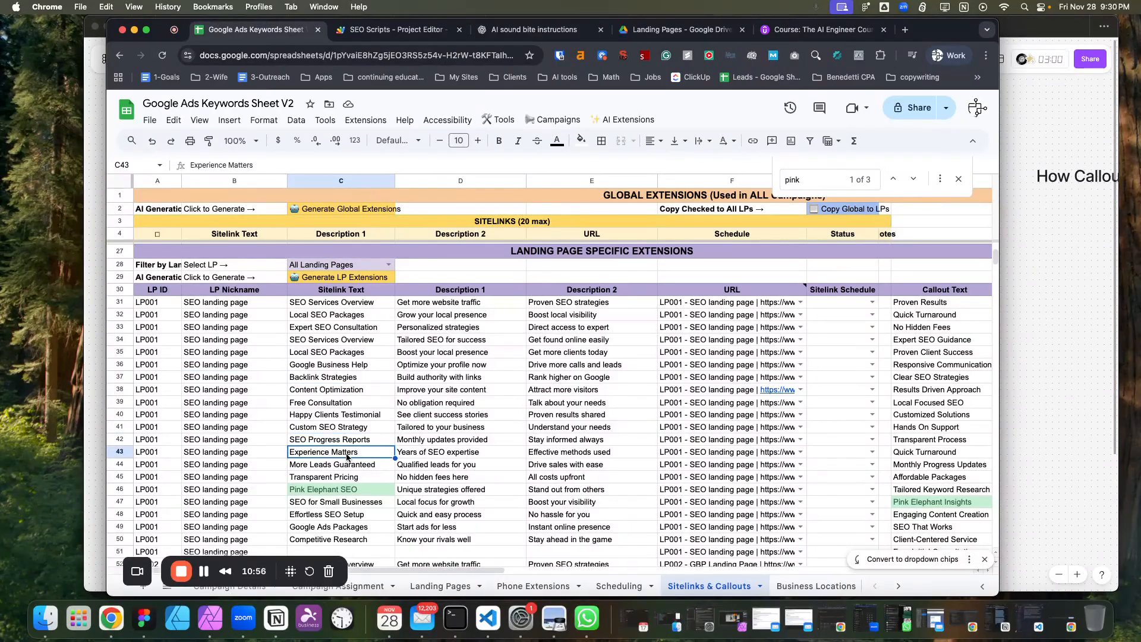
scroll(381, 475, down, 1)
click(364, 466)
scroll(364, 479, down, 3)
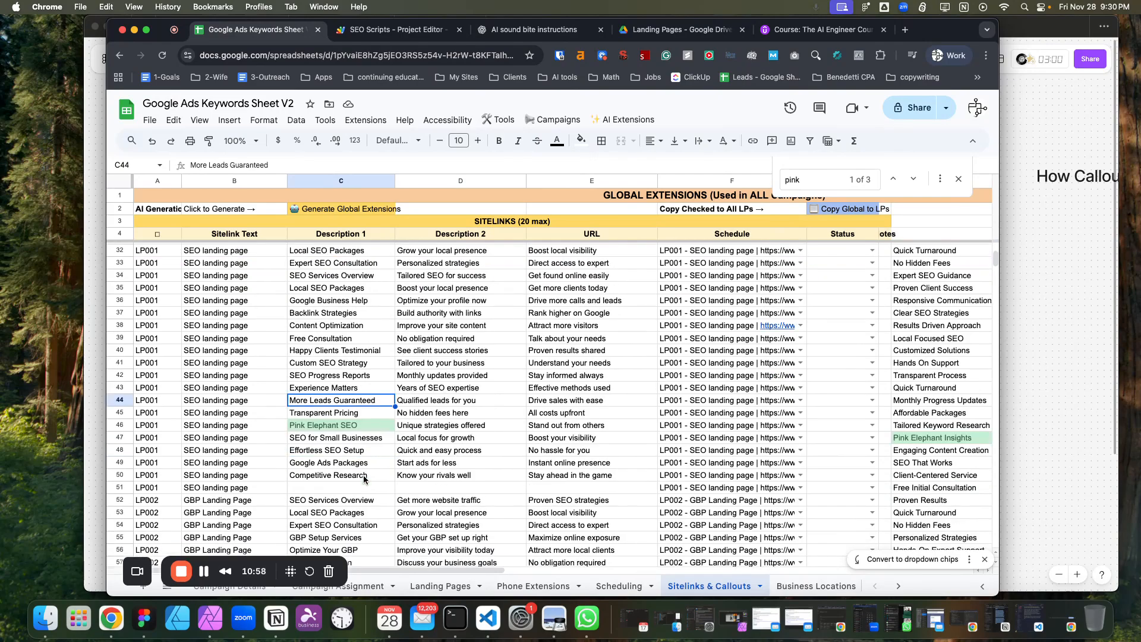
click(357, 390)
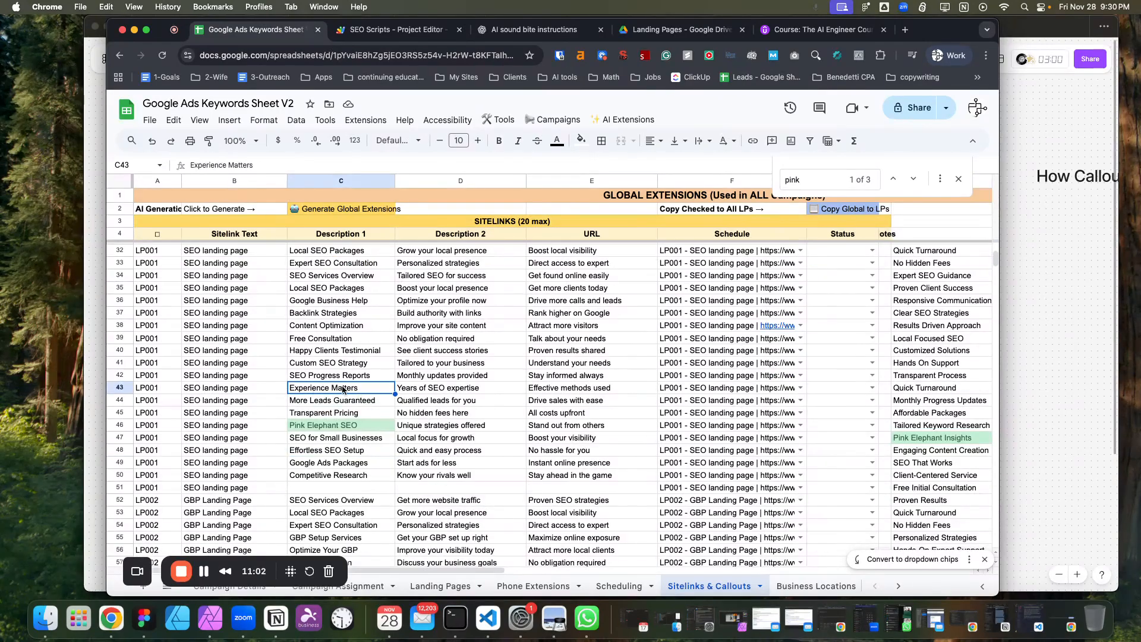
Review the LP001 sitelink descriptions and callouts in the landing-page-specific extensions list.
scroll(358, 404, down, 2)
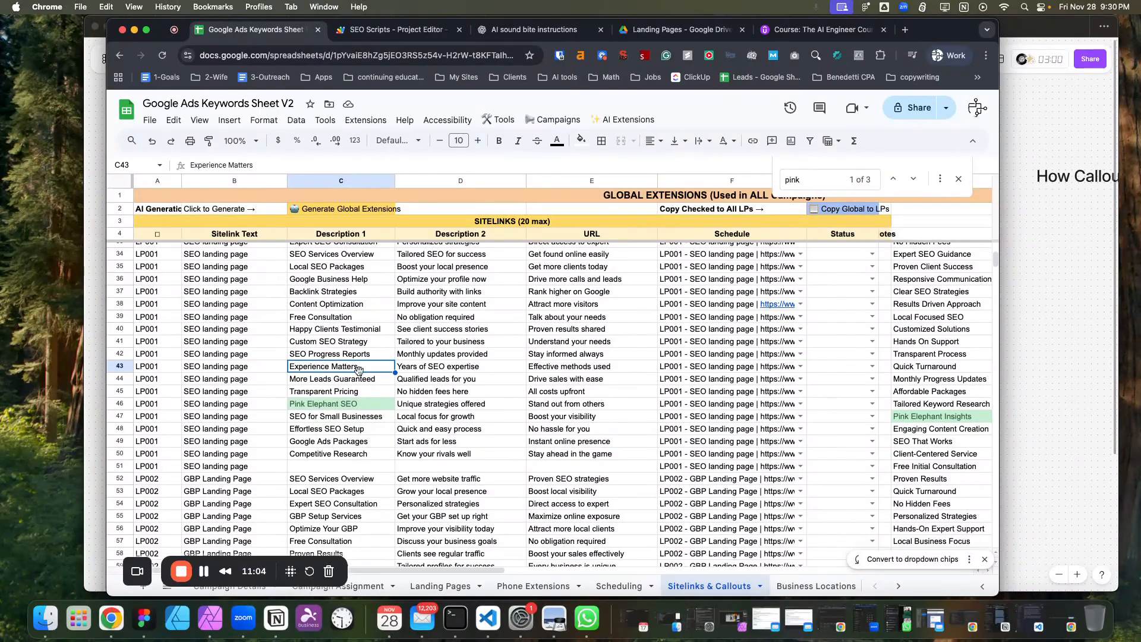
scroll(377, 371, down, 1)
click(355, 414)
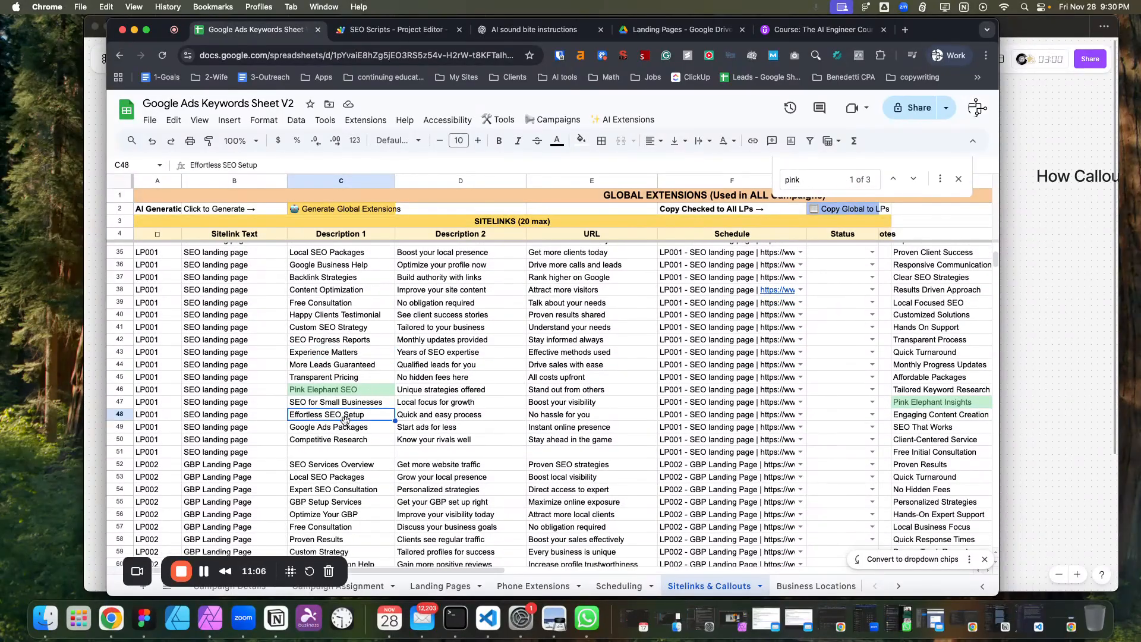
click(334, 353)
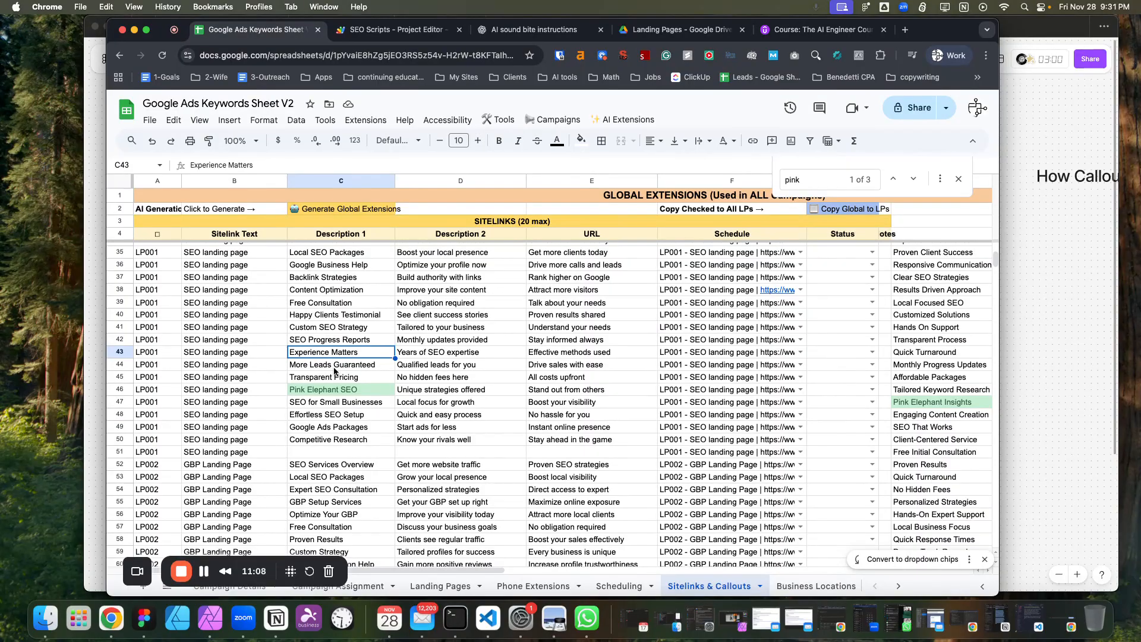
click(337, 417)
scroll(331, 440, down, 2)
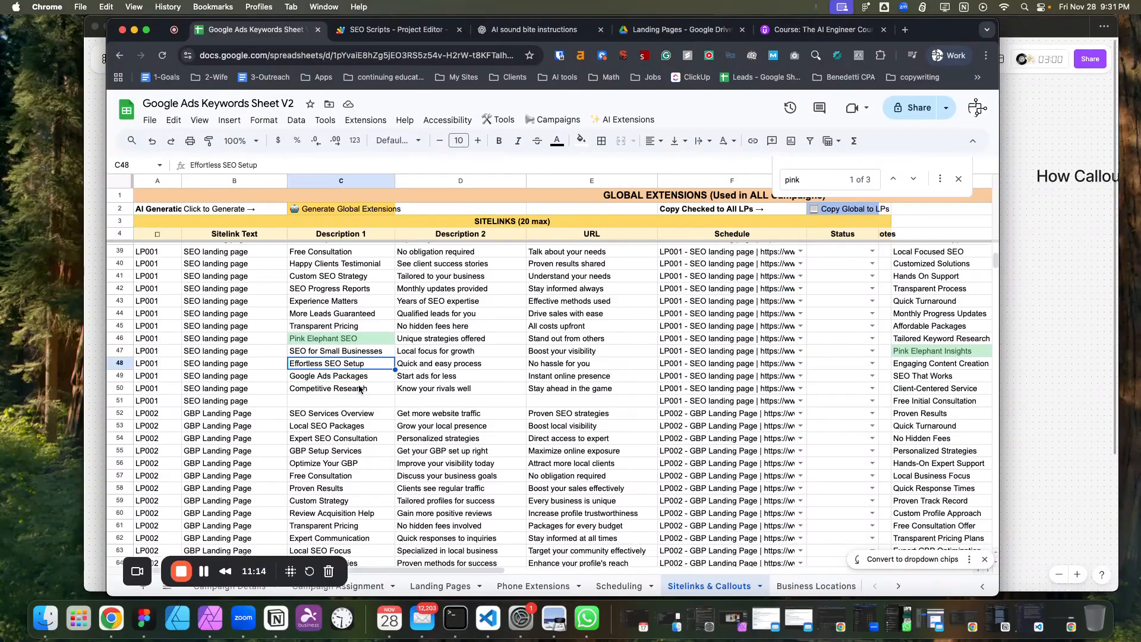
scroll(353, 406, down, 1)
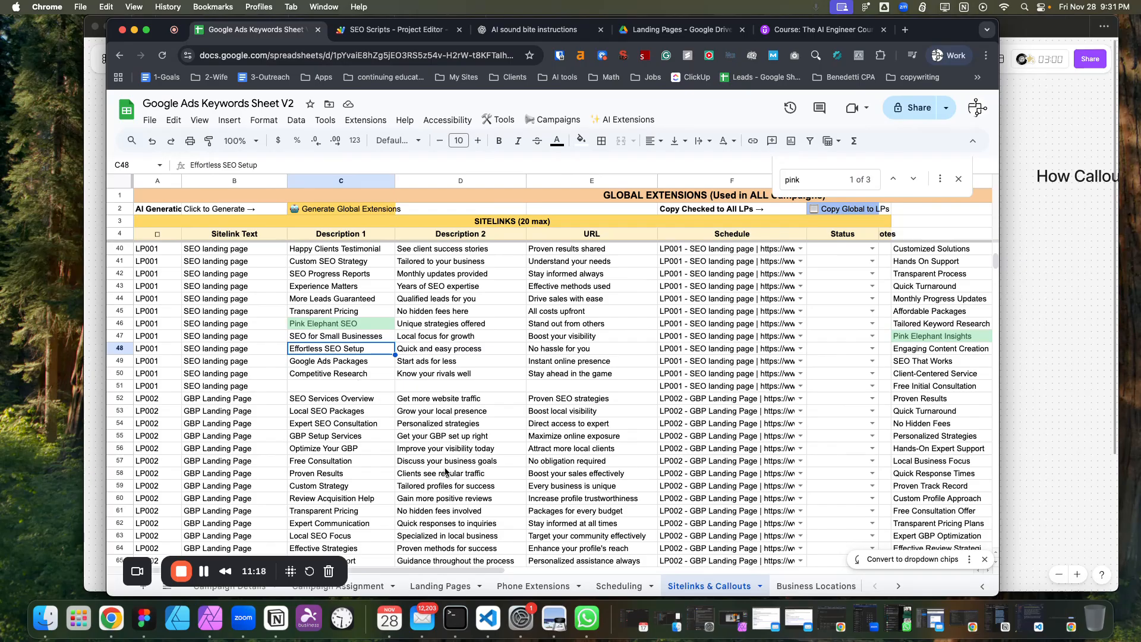
scroll(380, 445, up, 1)
Scroll between the global sitelinks list and the landing-page extensions, selecting the first LP ID cell.
scroll(379, 441, up, 5)
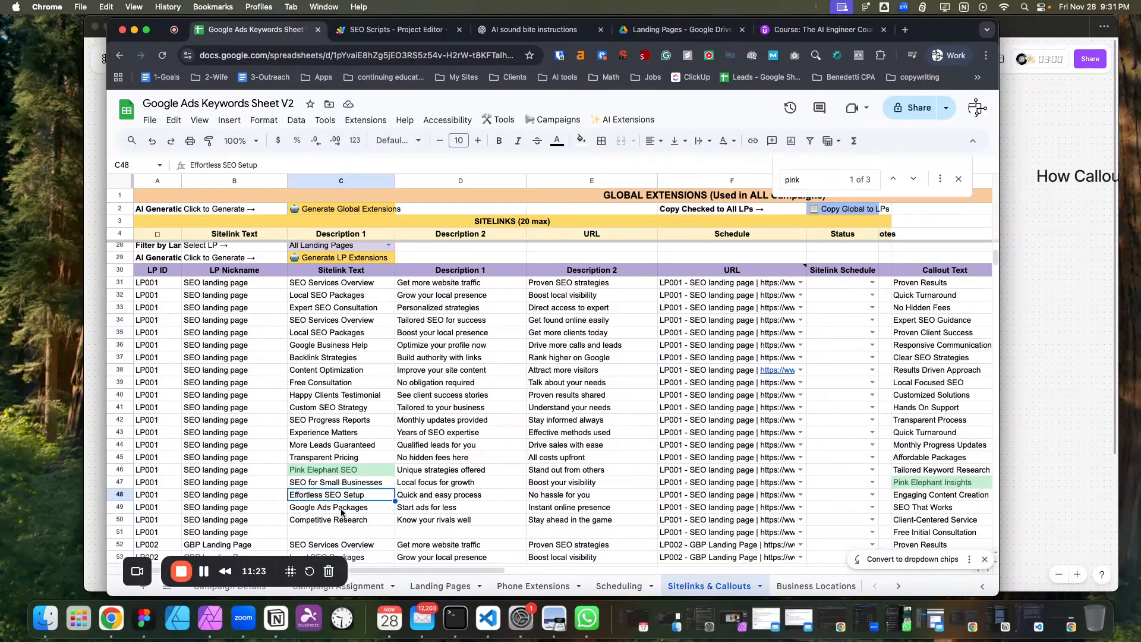
scroll(394, 371, up, 10)
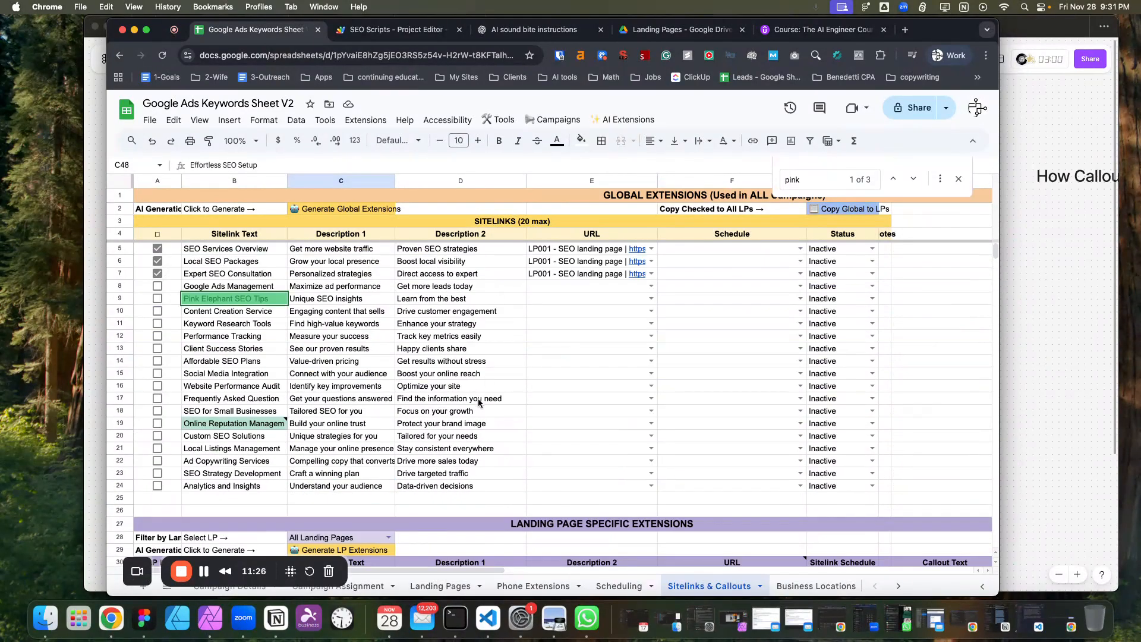
scroll(517, 389, down, 10)
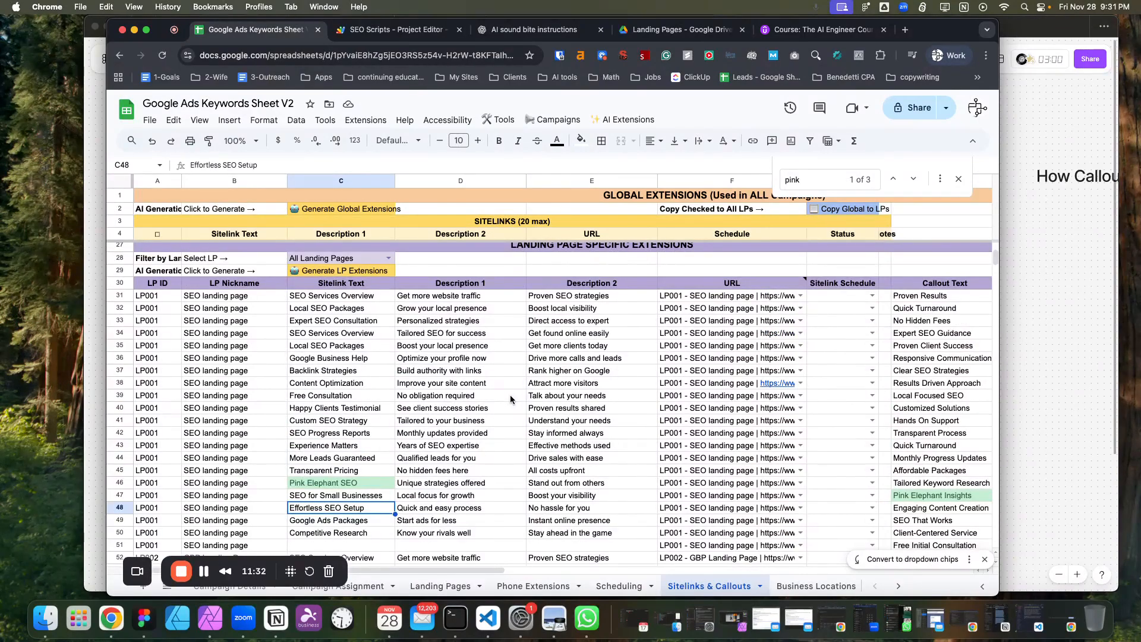
scroll(483, 383, up, 10)
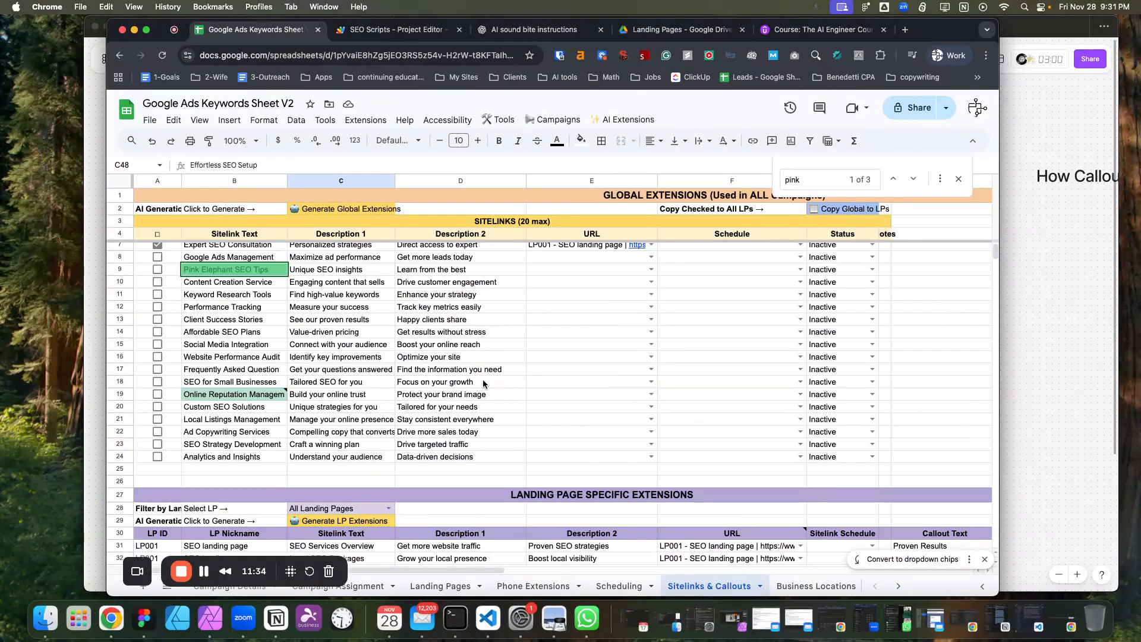
scroll(558, 441, down, 10)
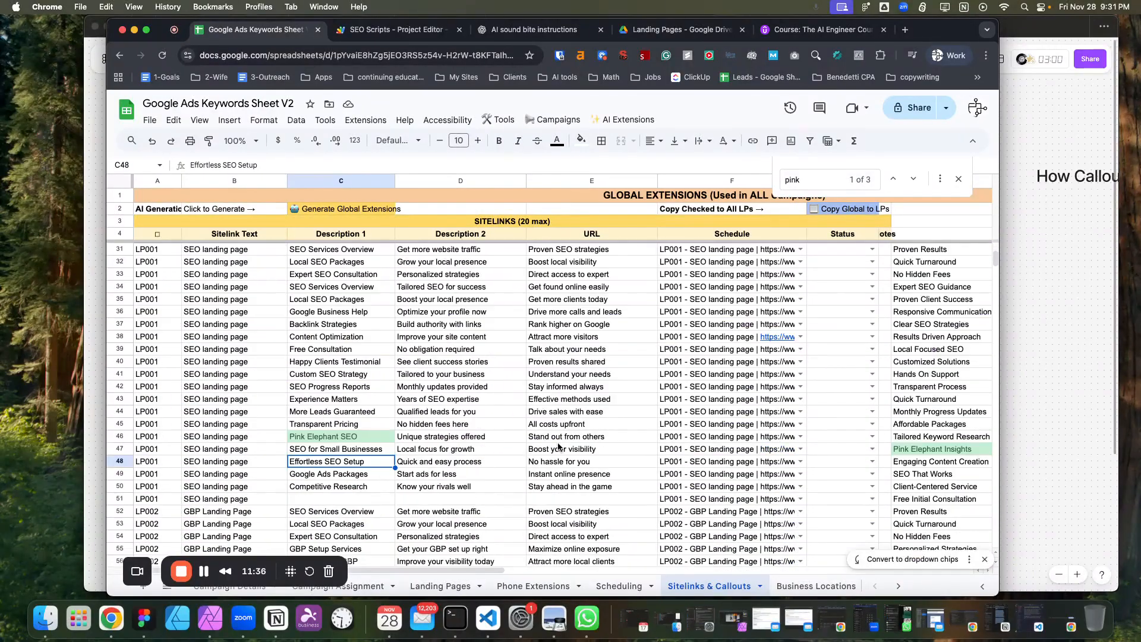
scroll(550, 440, up, 4)
scroll(542, 438, down, 2)
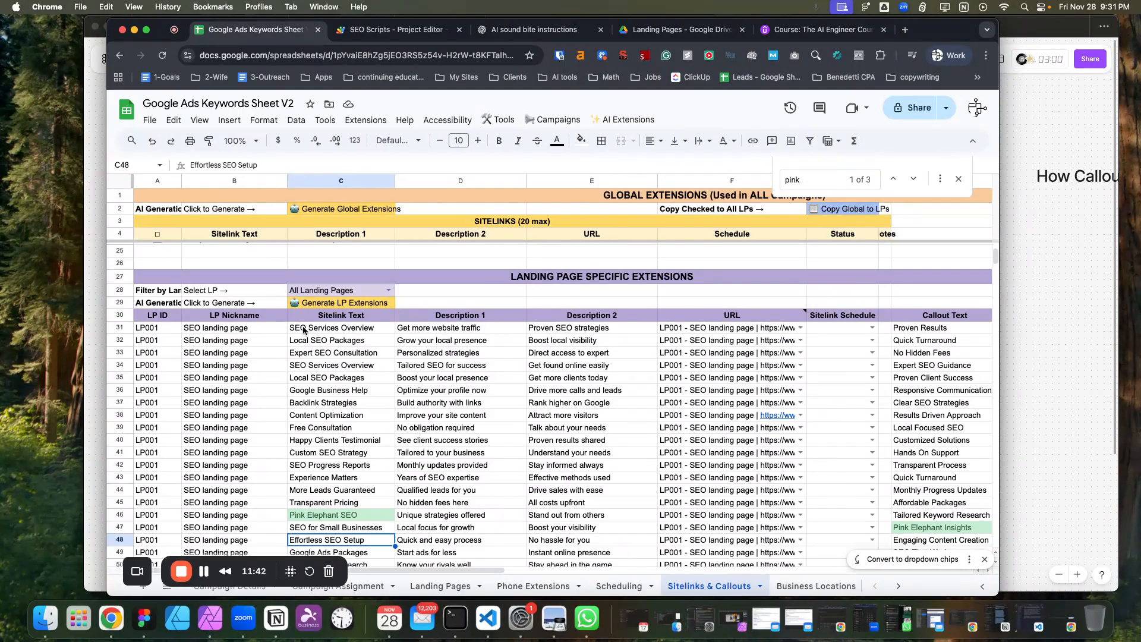
click(160, 327)
scroll(173, 416, down, 5)
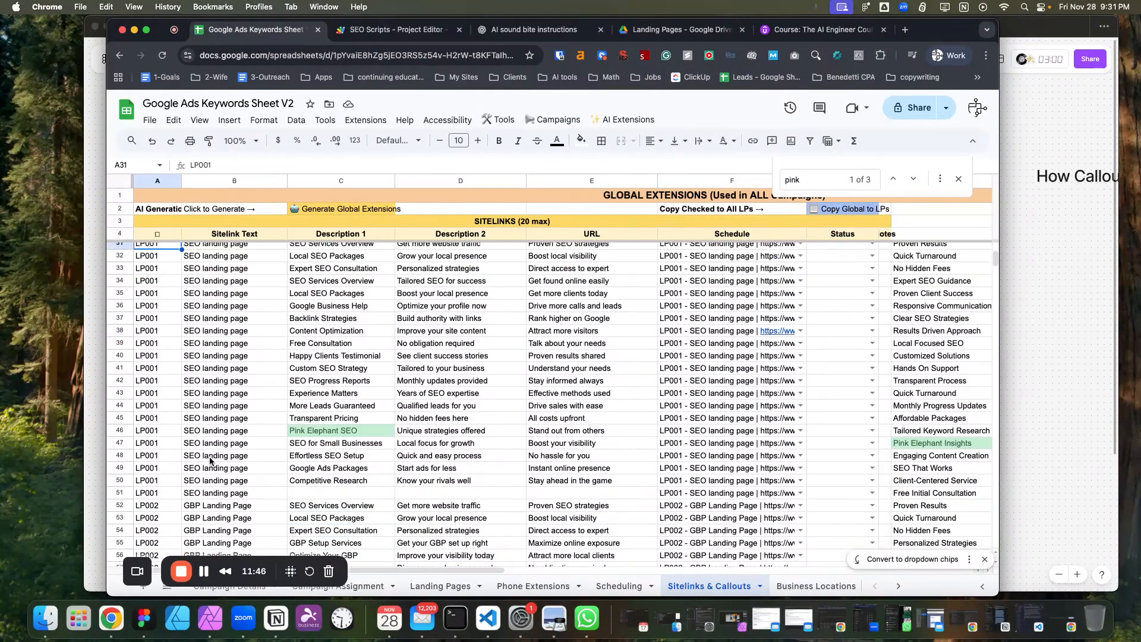
scroll(238, 411, up, 6)
scroll(257, 410, down, 1)
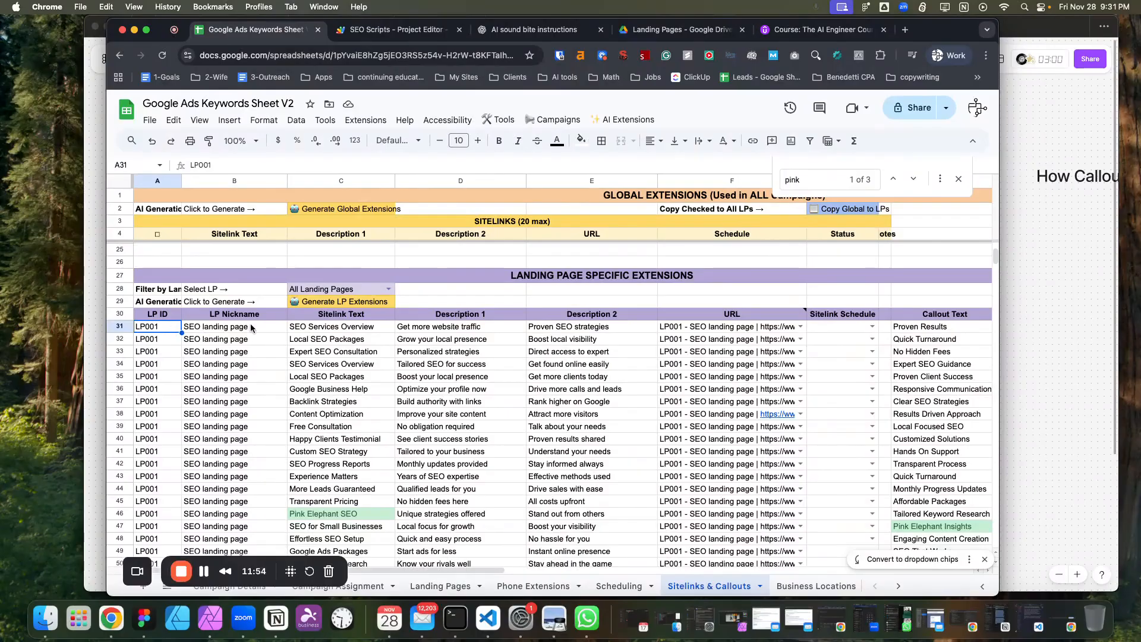
Examine the landing page assignment for the first campaign on the Campaign Assignment sheet.
click(443, 586)
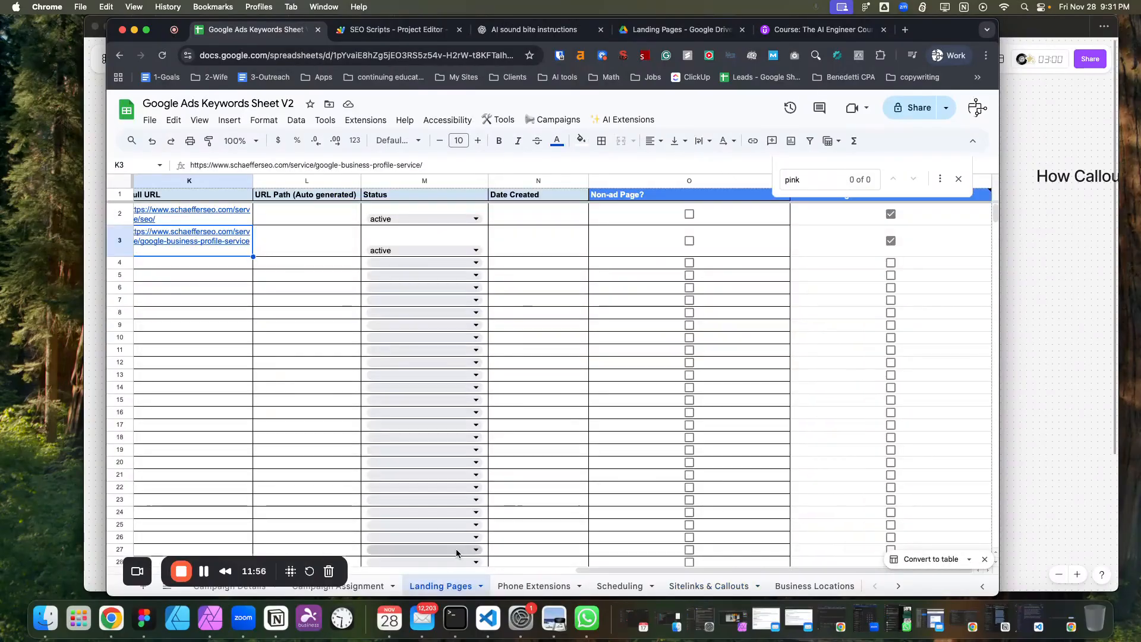
click(366, 588)
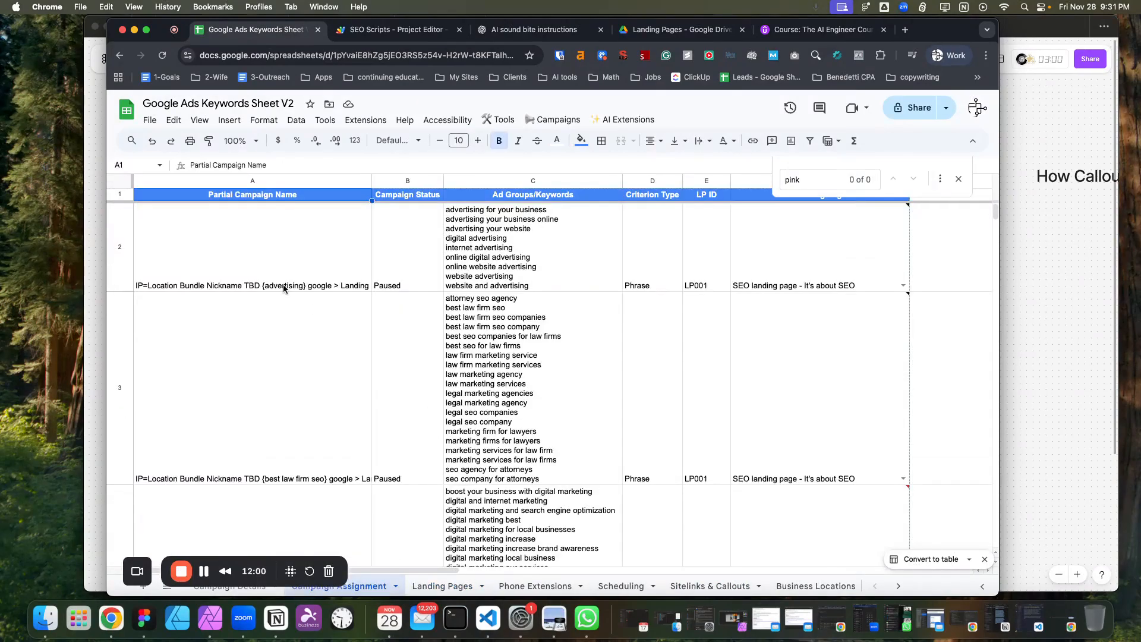
click(548, 274)
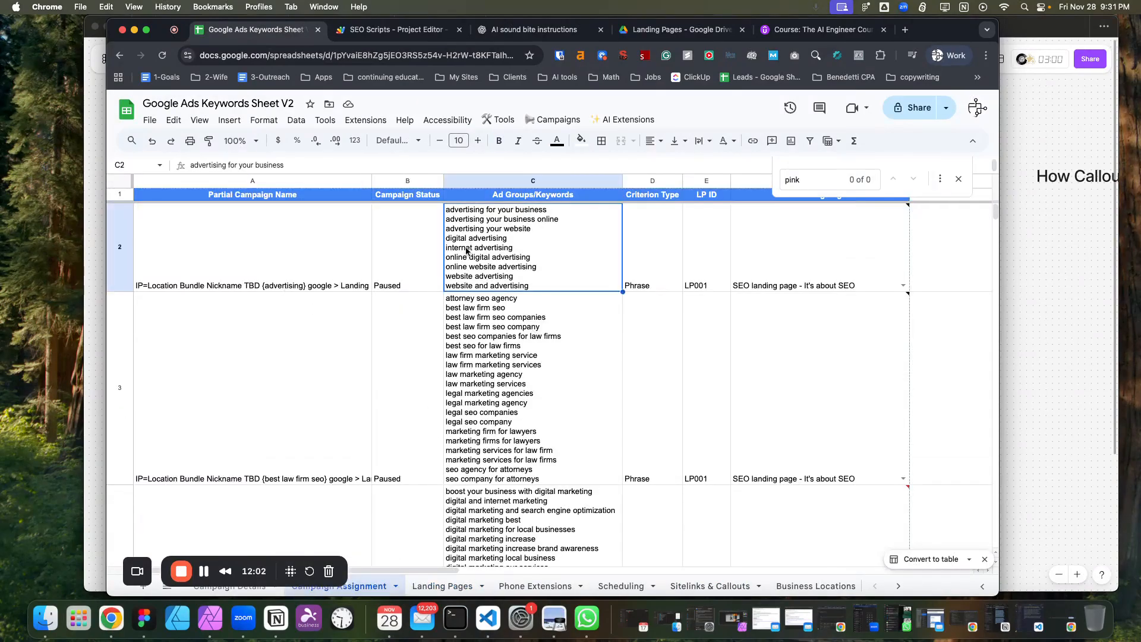
click(904, 286)
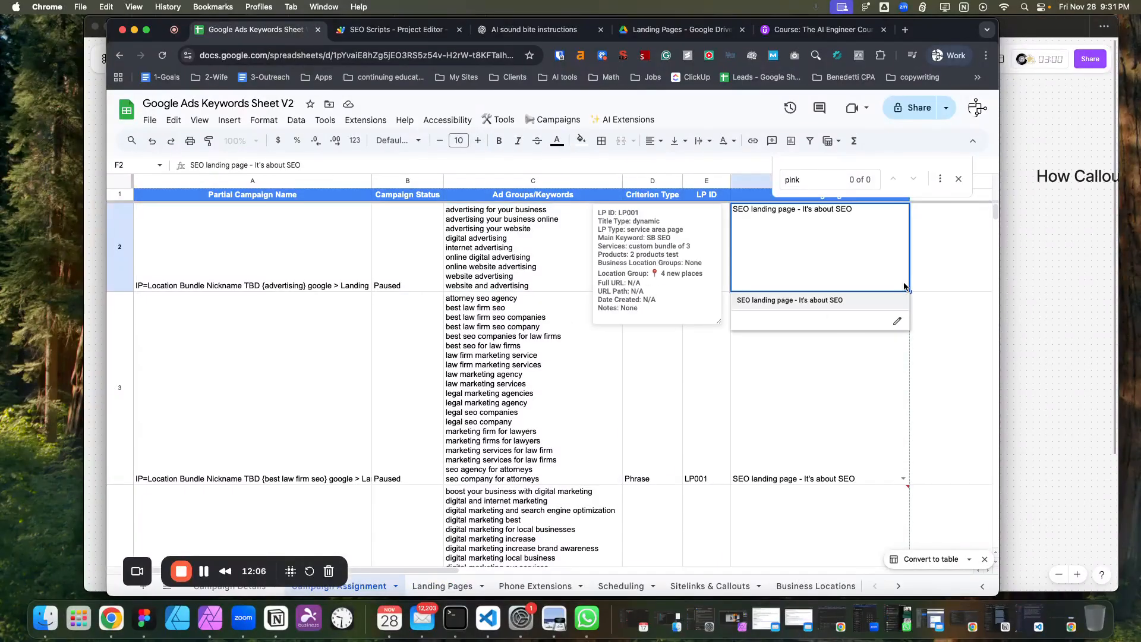
click(819, 380)
click(699, 268)
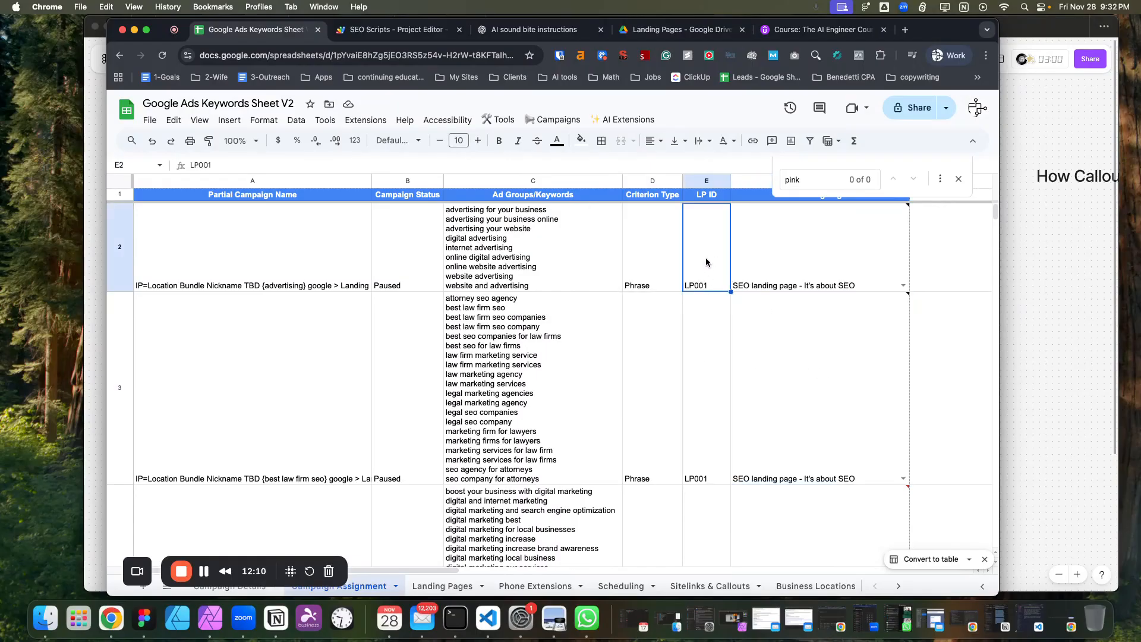
scroll(401, 350, down, 3)
scroll(408, 356, down, 16)
scroll(408, 358, up, 19)
scroll(502, 408, down, 1)
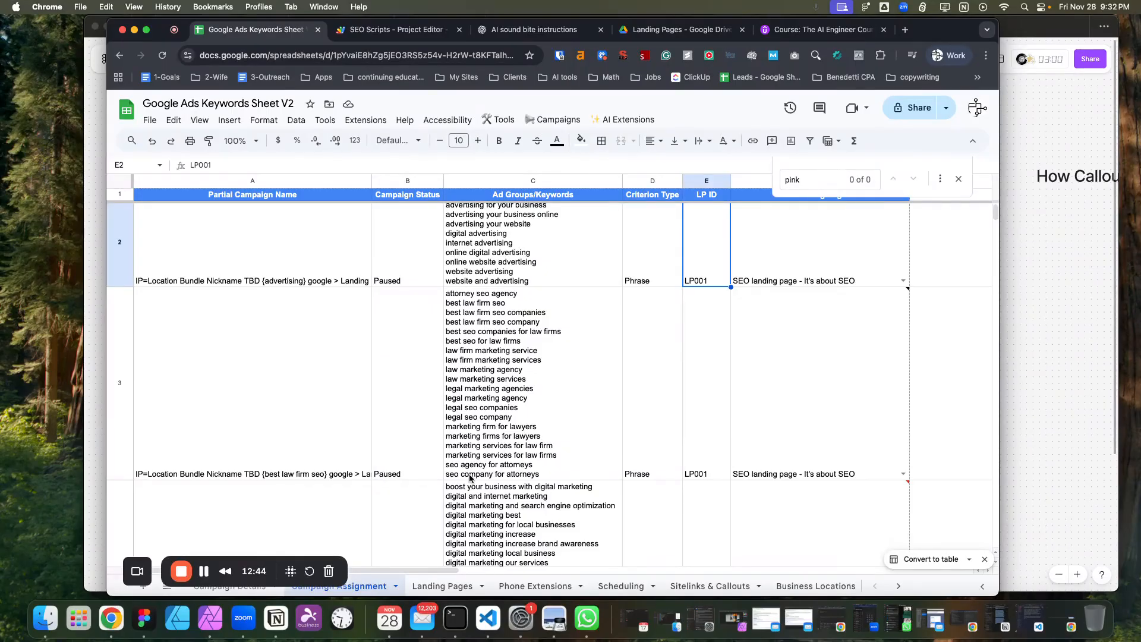
Switch to Figma to check the Scheduling Sheet box in the sheet structure diagram, then return to the spreadsheet.
click(143, 620)
scroll(766, 320, up, 2)
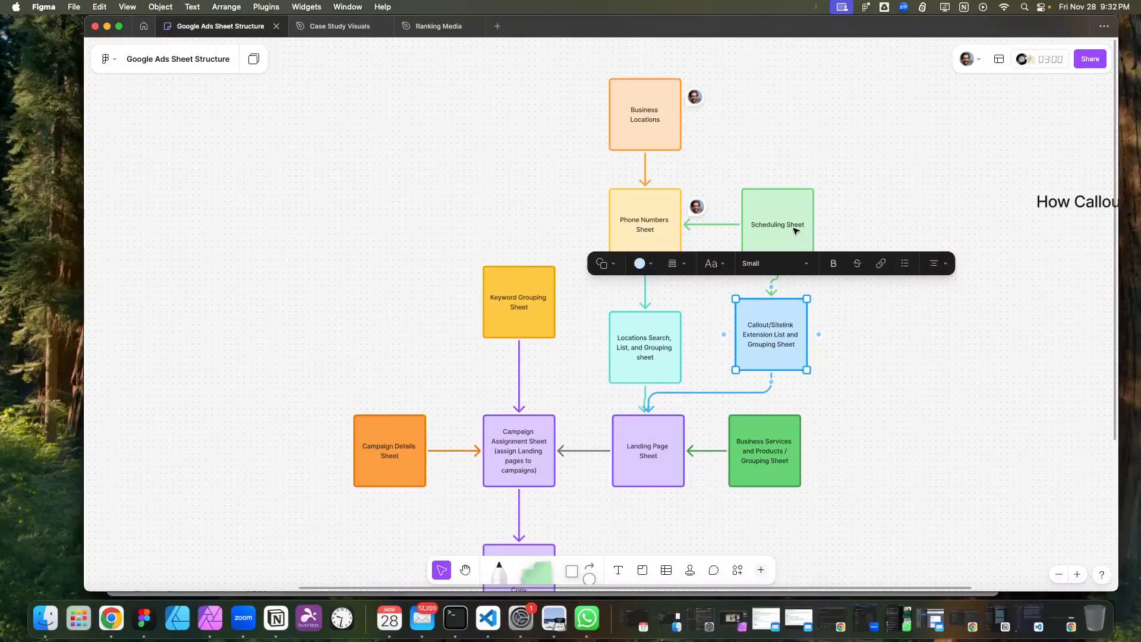
click(795, 225)
click(123, 628)
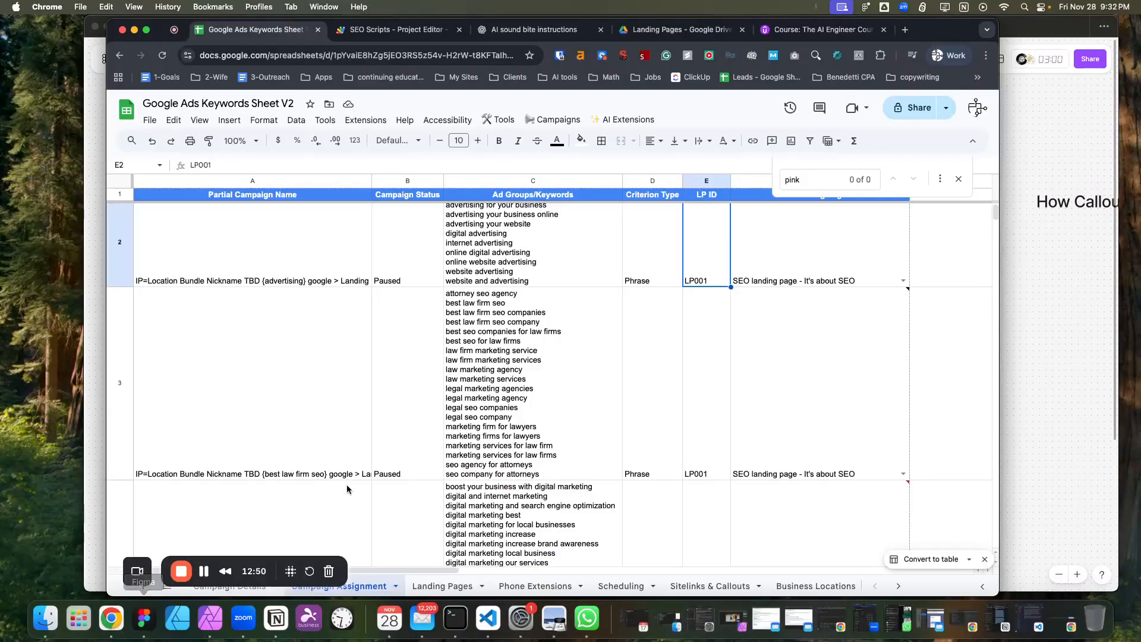
Review the Business Hours, Weekends Only and Holiday Season entries on the Scheduling sheet.
click(621, 587)
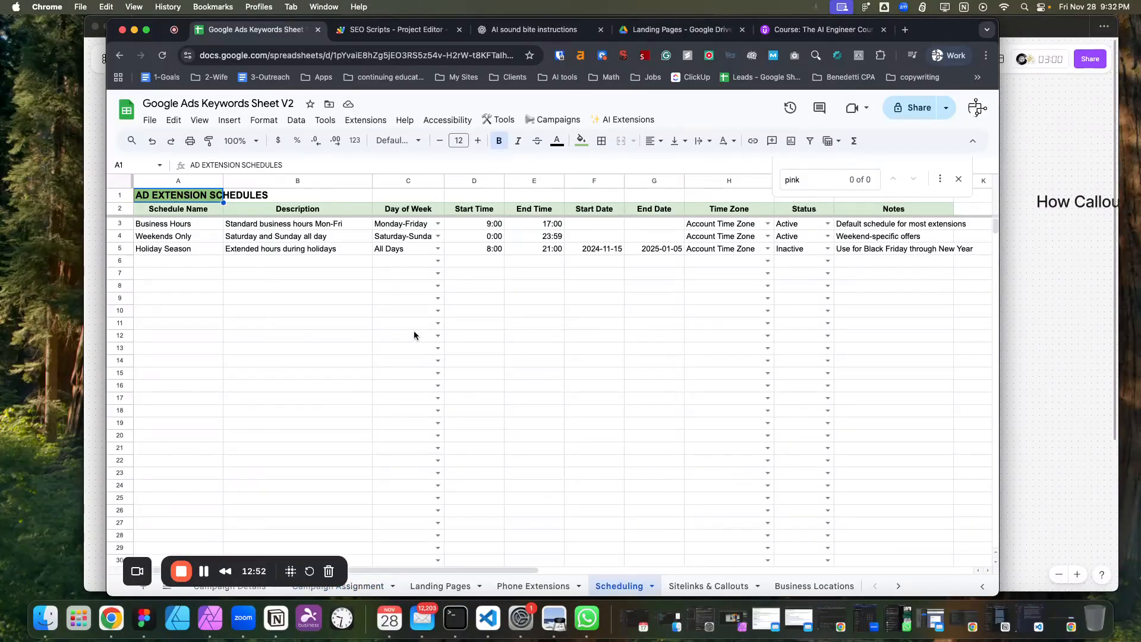
click(194, 228)
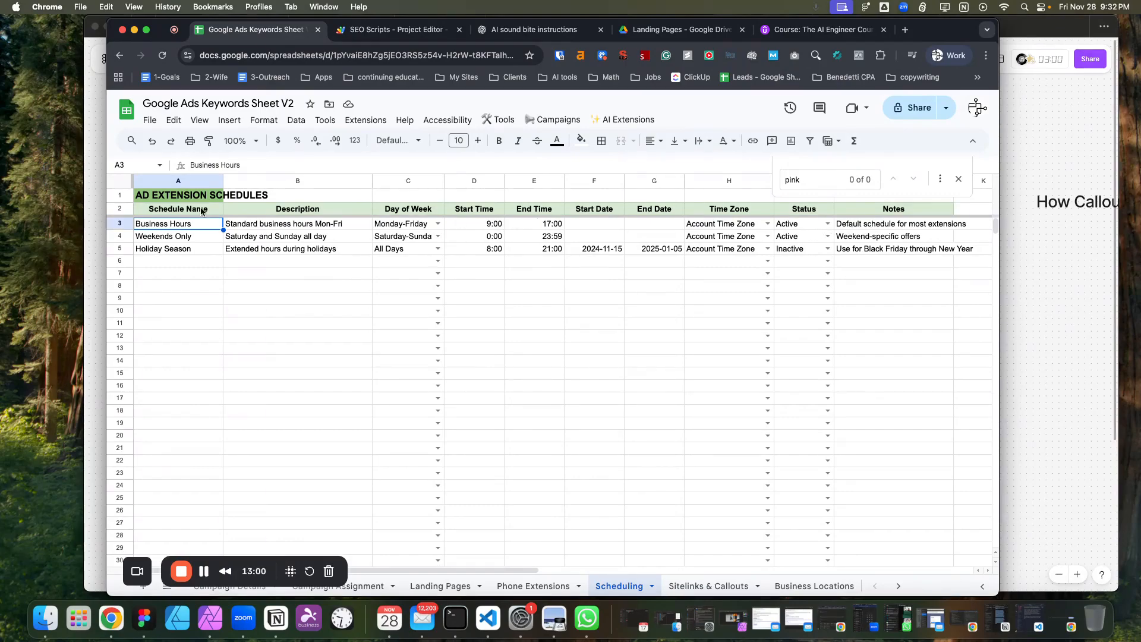
click(195, 236)
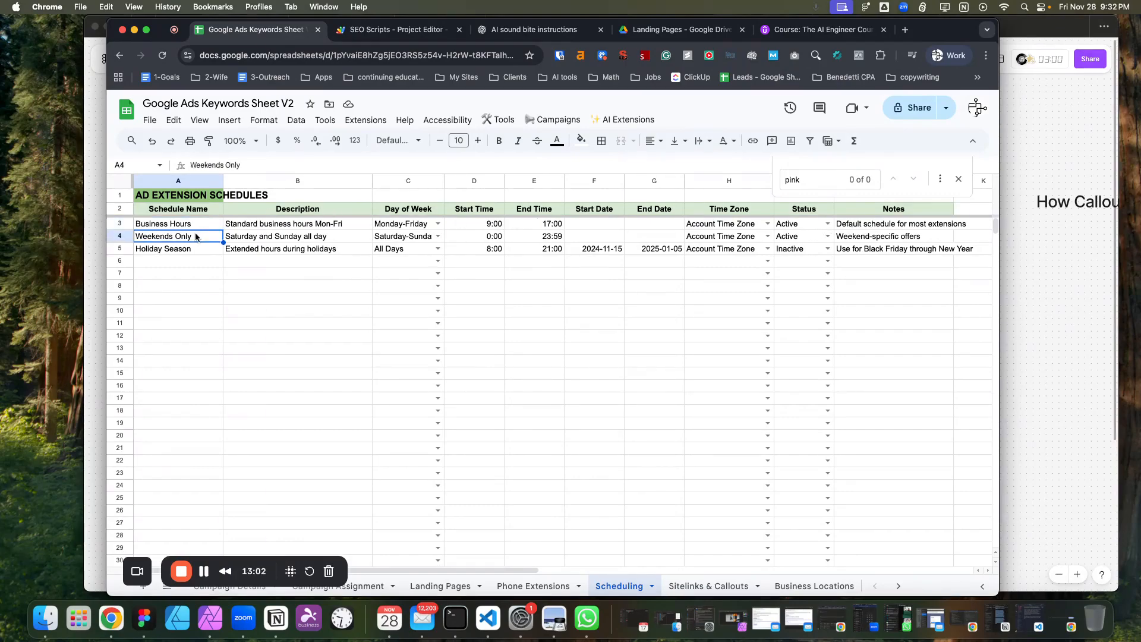
click(184, 252)
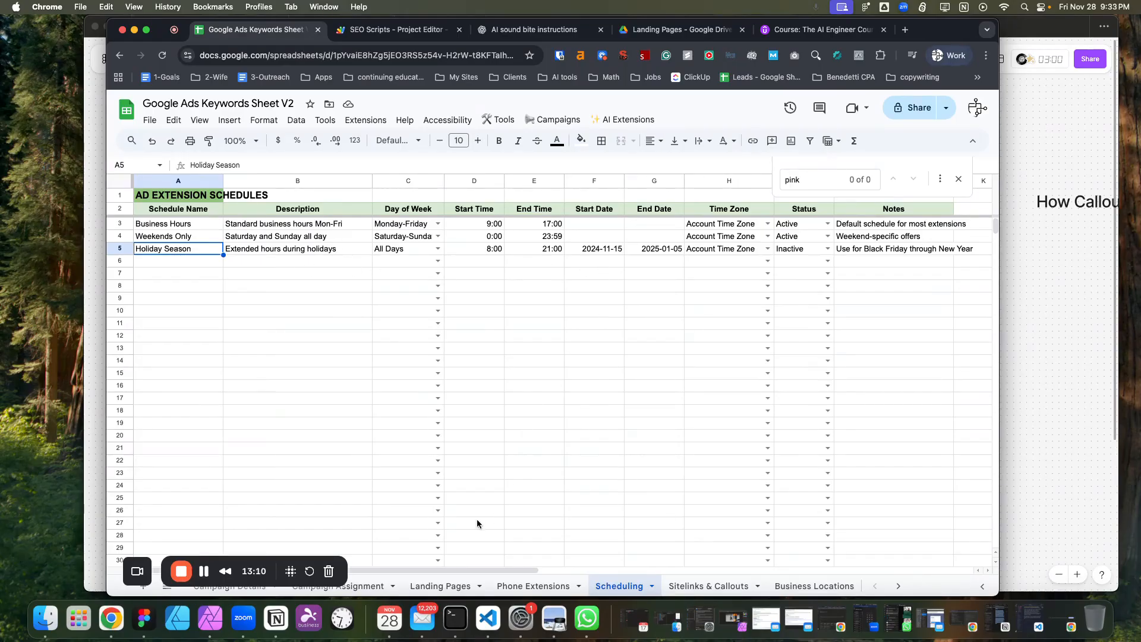
On the Phone Extensions sheet, set the schedule for the second row to Weekends Only.
click(554, 586)
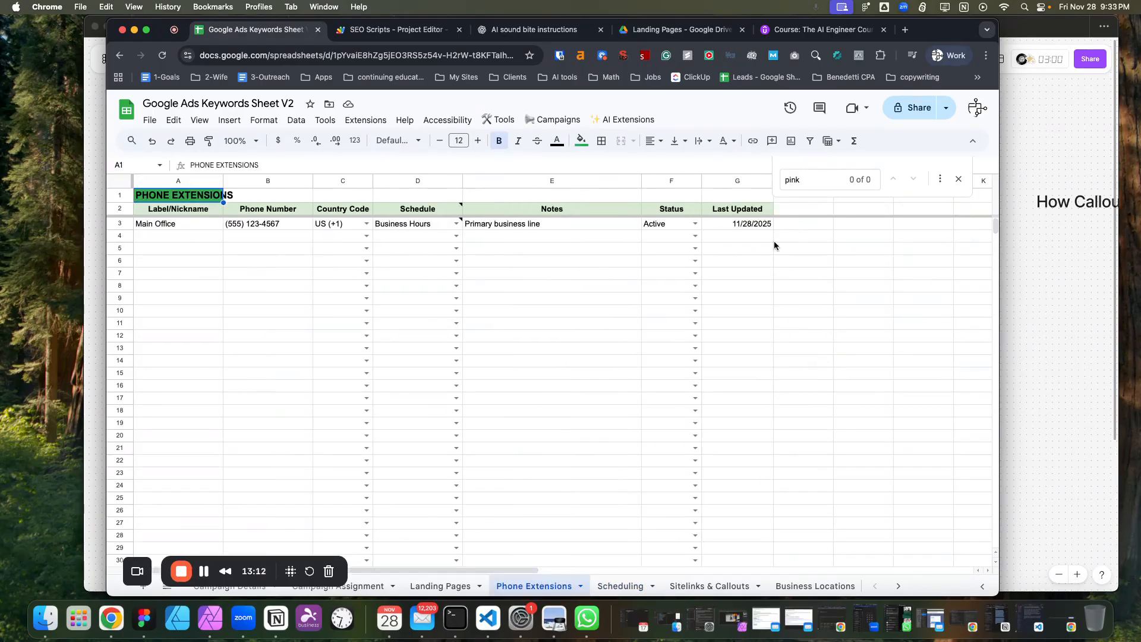
click(456, 237)
click(428, 272)
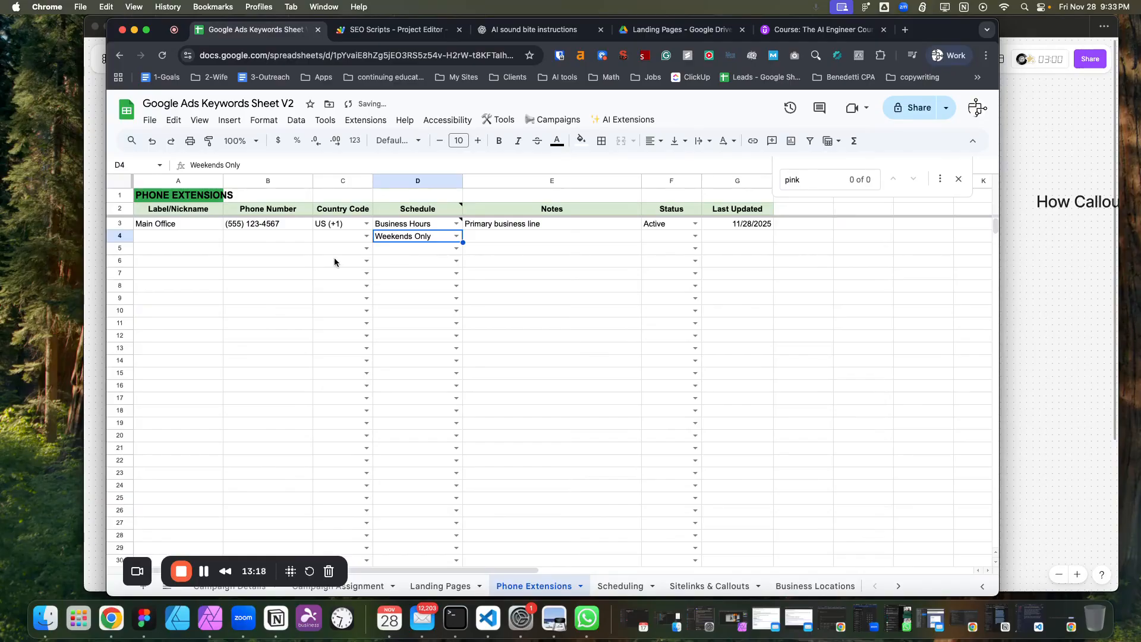
click(306, 262)
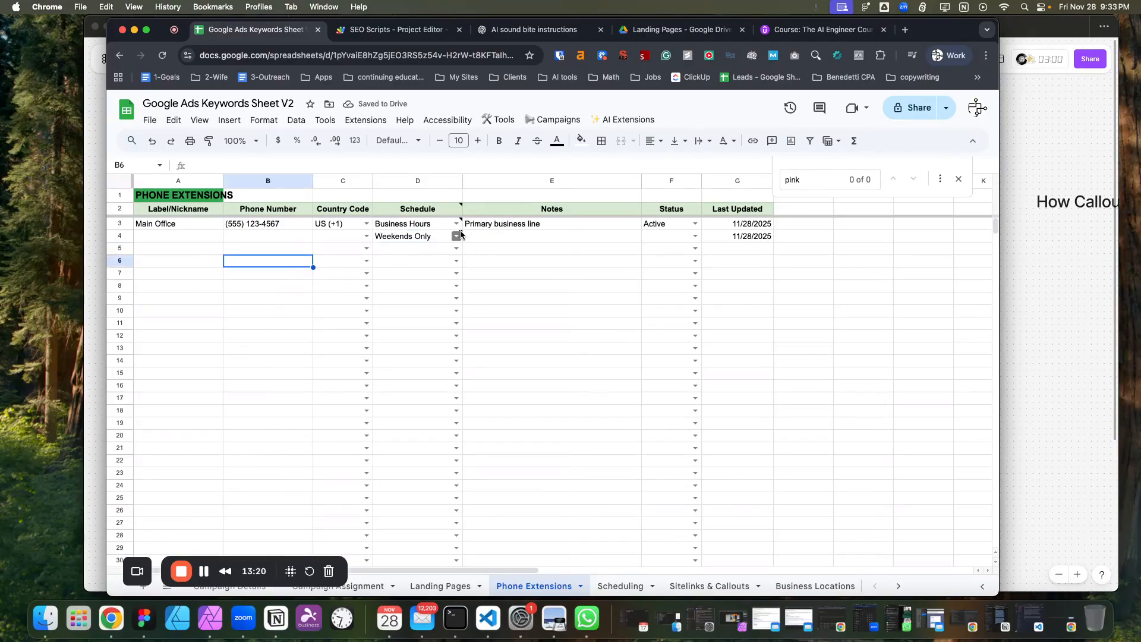
mouse_move(462, 230)
drag(469, 260, 534, 333)
click(394, 289)
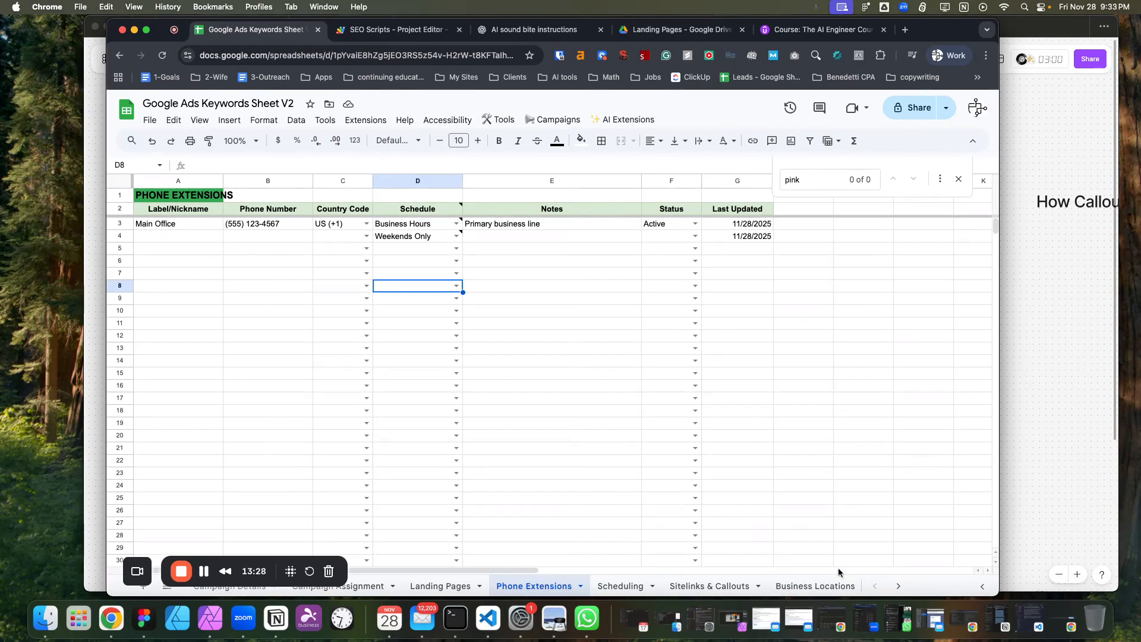
Browse the Business Locations and Locations Master sheets, checking the default phone options for a location.
click(827, 587)
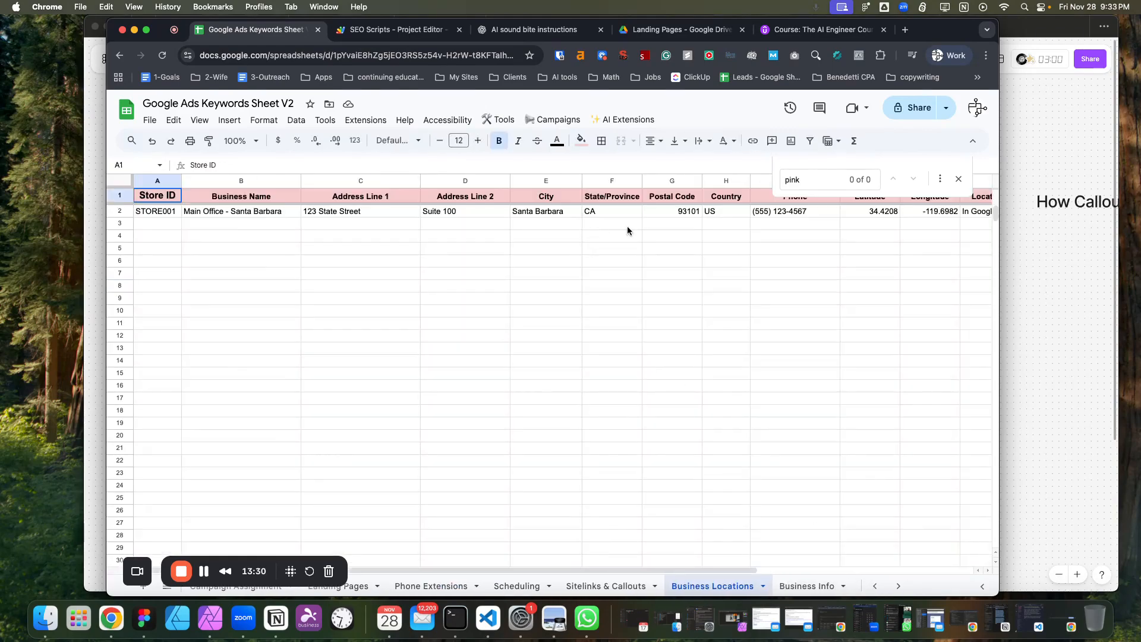
click(877, 587)
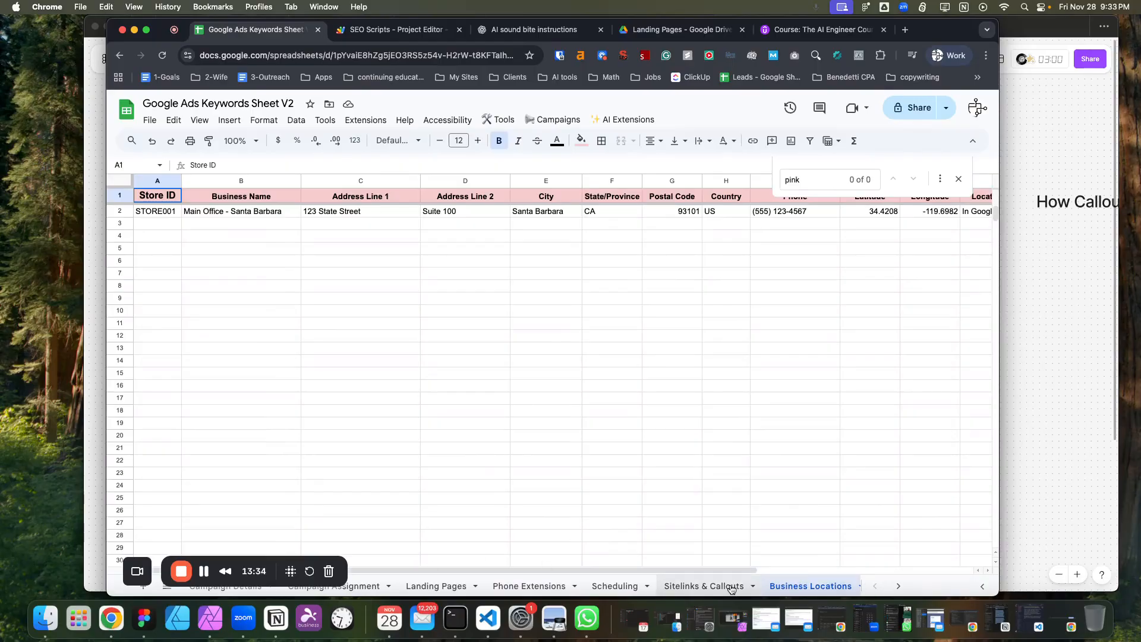
click(899, 586)
click(664, 586)
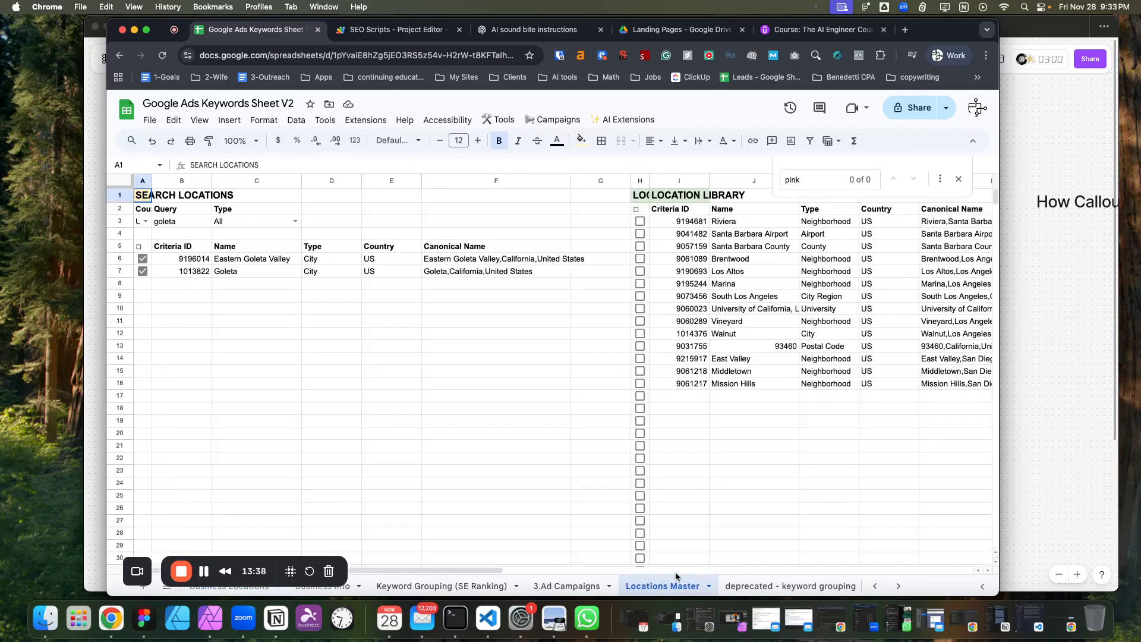
drag(476, 568, 689, 573)
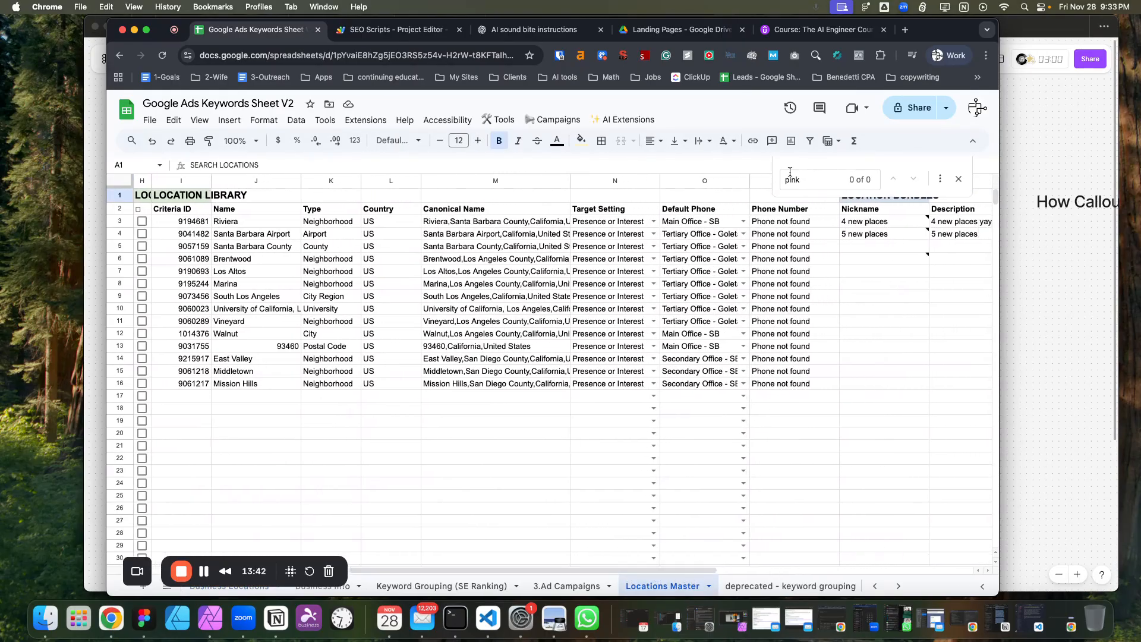
click(743, 221)
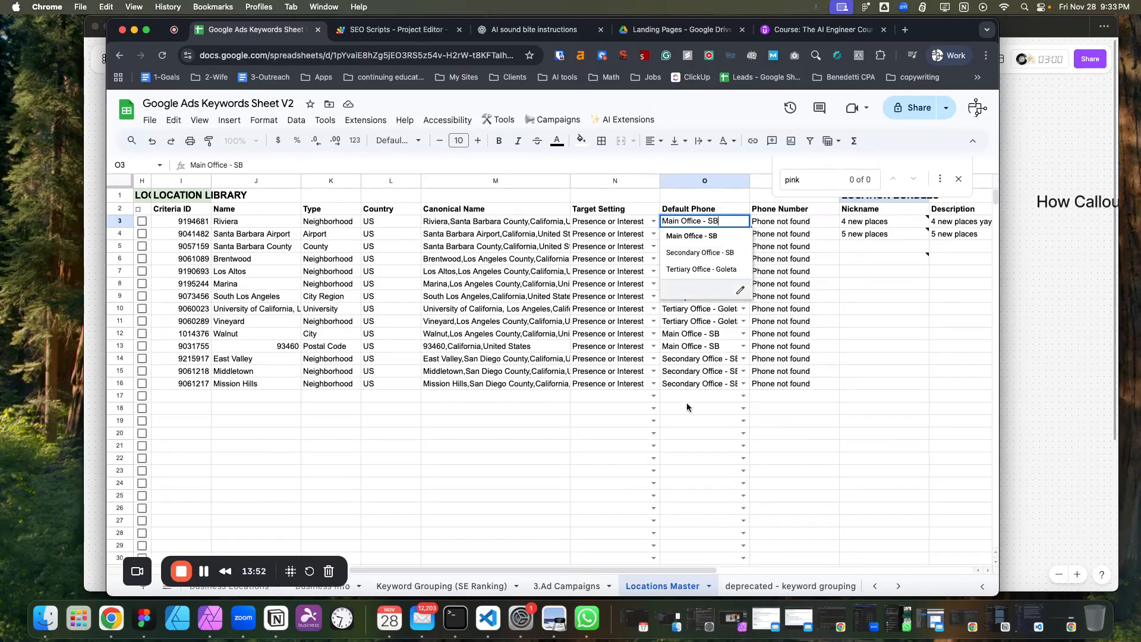
click(669, 446)
drag(597, 571, 482, 567)
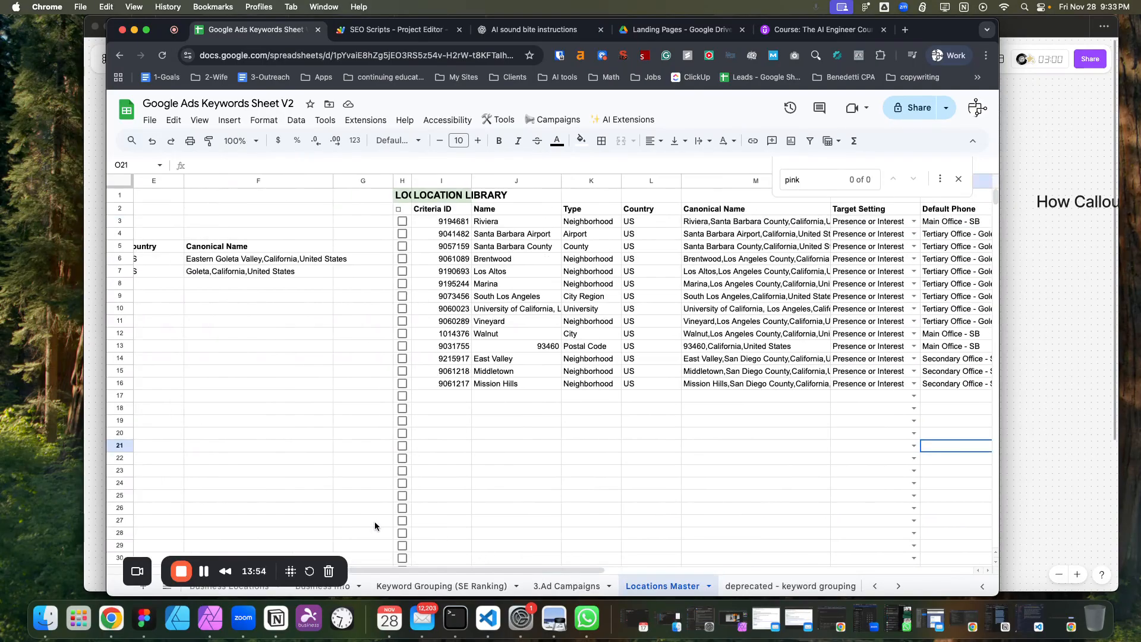
Switch to Figma to inspect the Scheduling Sheet and Callout/Sitelink Extension boxes in the structure diagram, then return to the spreadsheet.
click(145, 628)
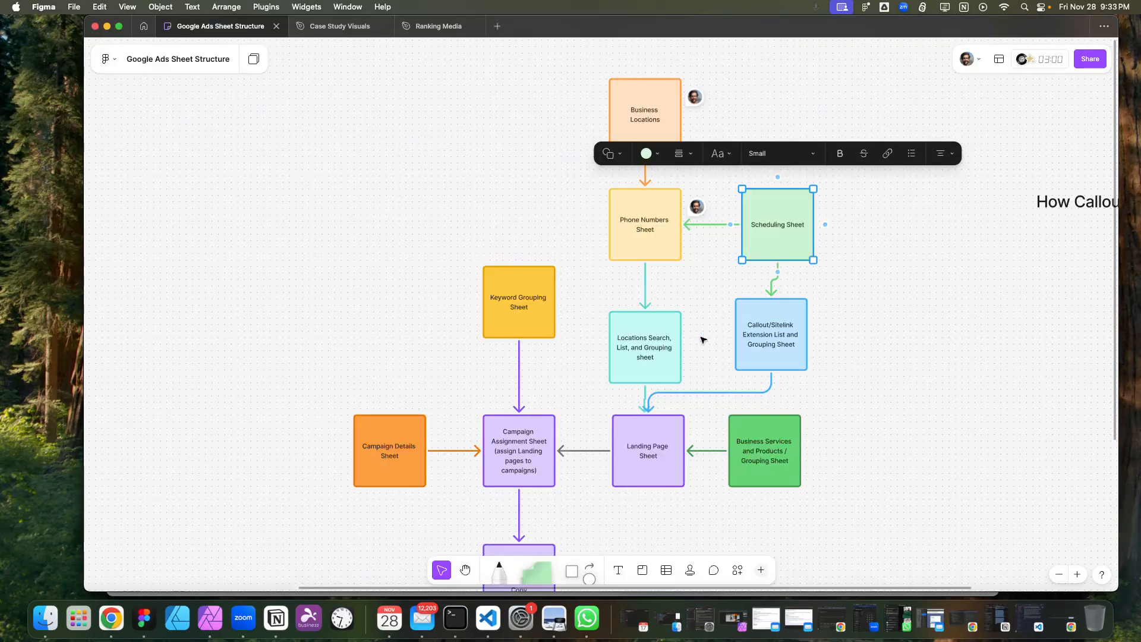
click(783, 226)
click(788, 245)
click(799, 343)
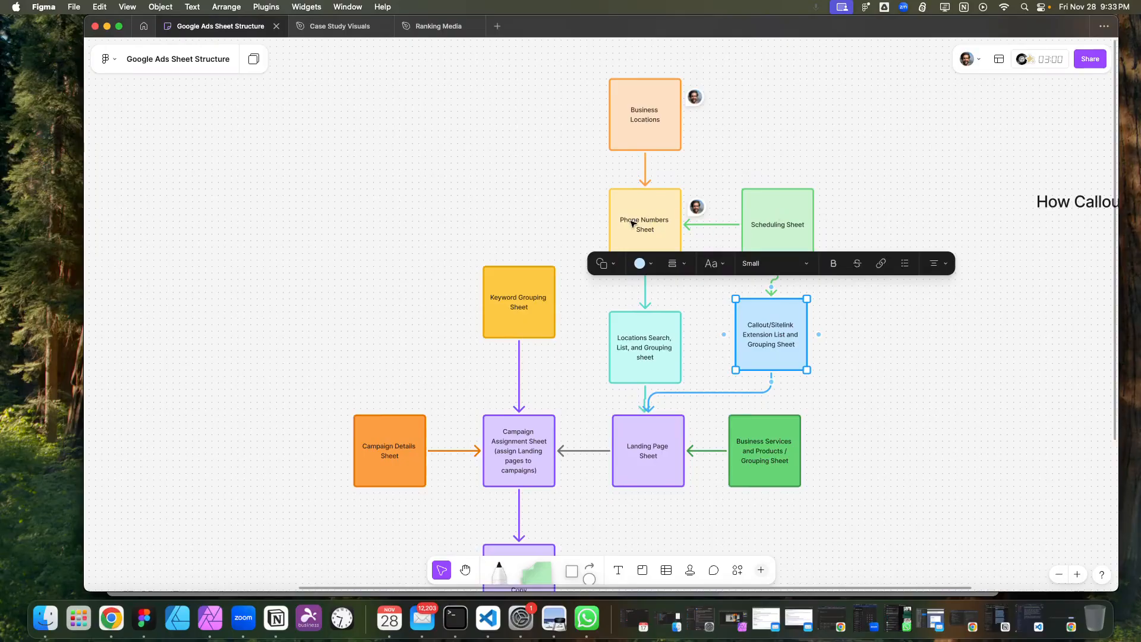
click(113, 618)
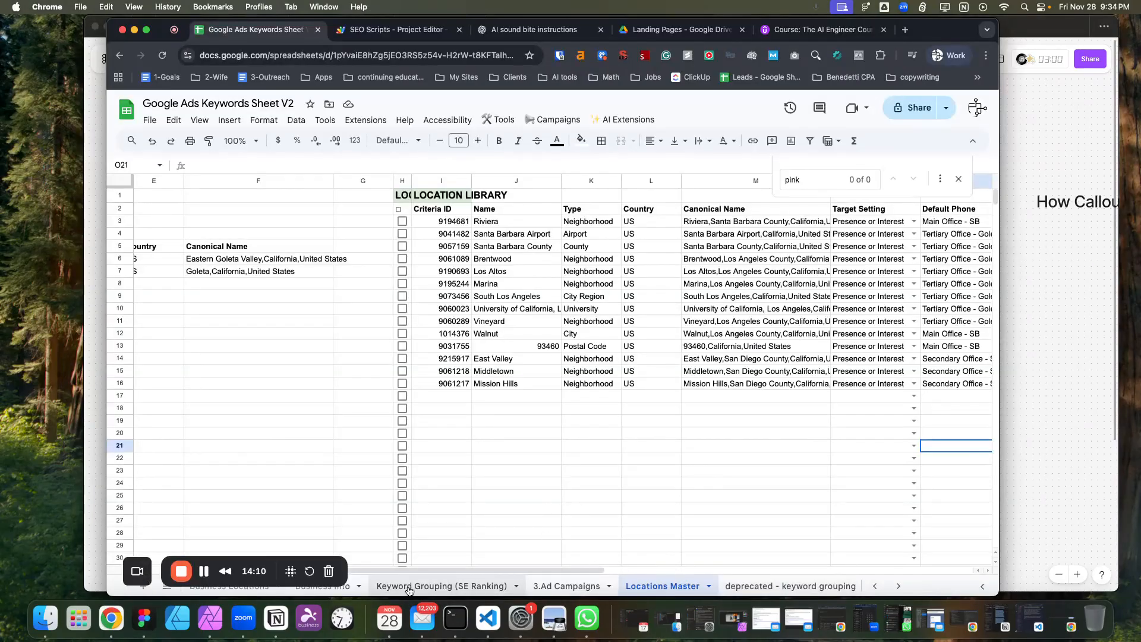
Open the Sitelinks & Callouts sheet and examine the Sitelink Schedule options for the landing-page-specific sitelink rows.
click(870, 587)
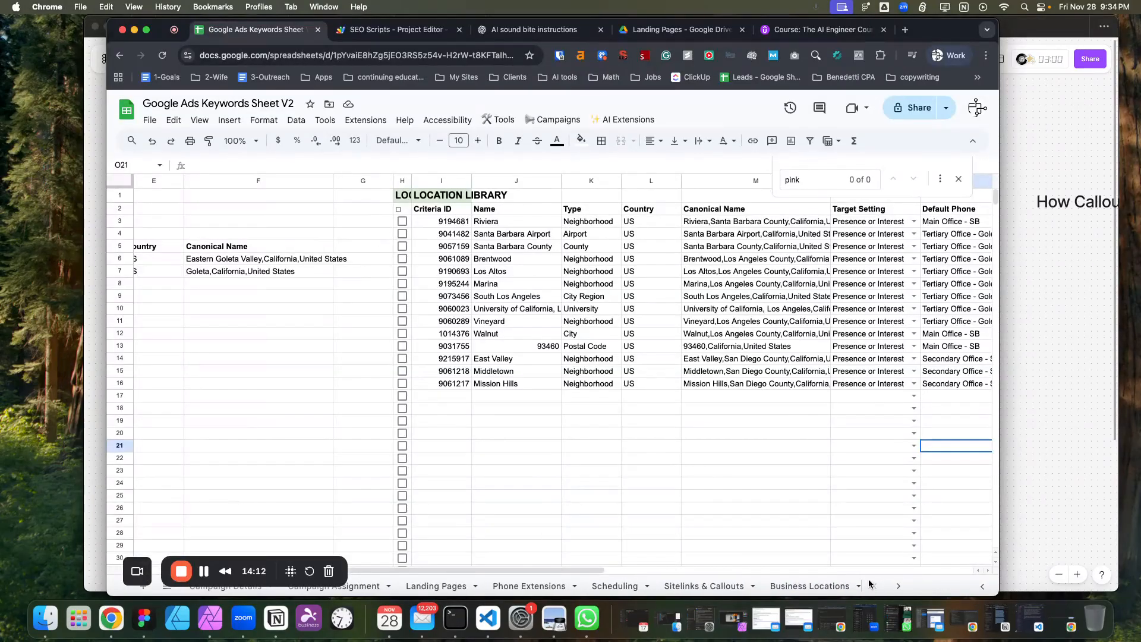
click(671, 587)
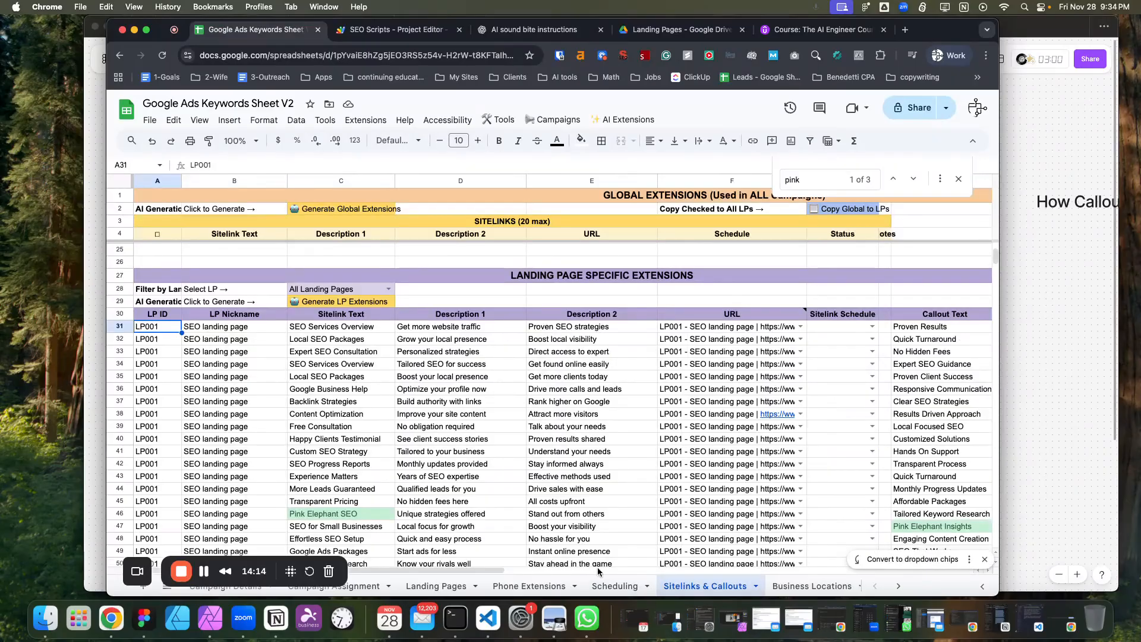
drag(489, 571, 558, 569)
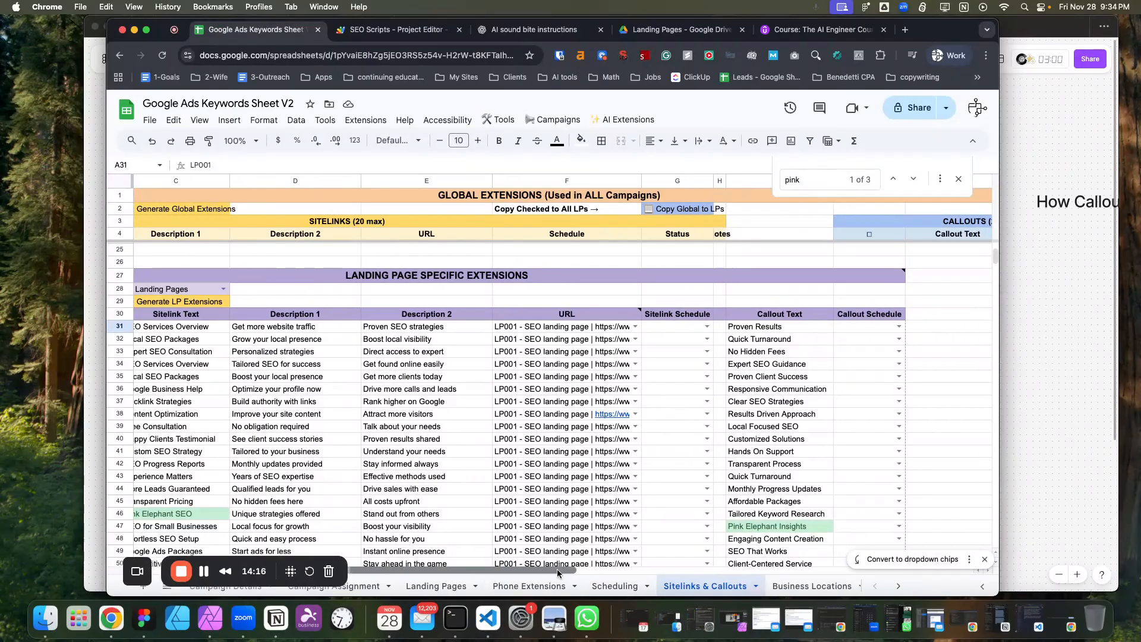
click(707, 326)
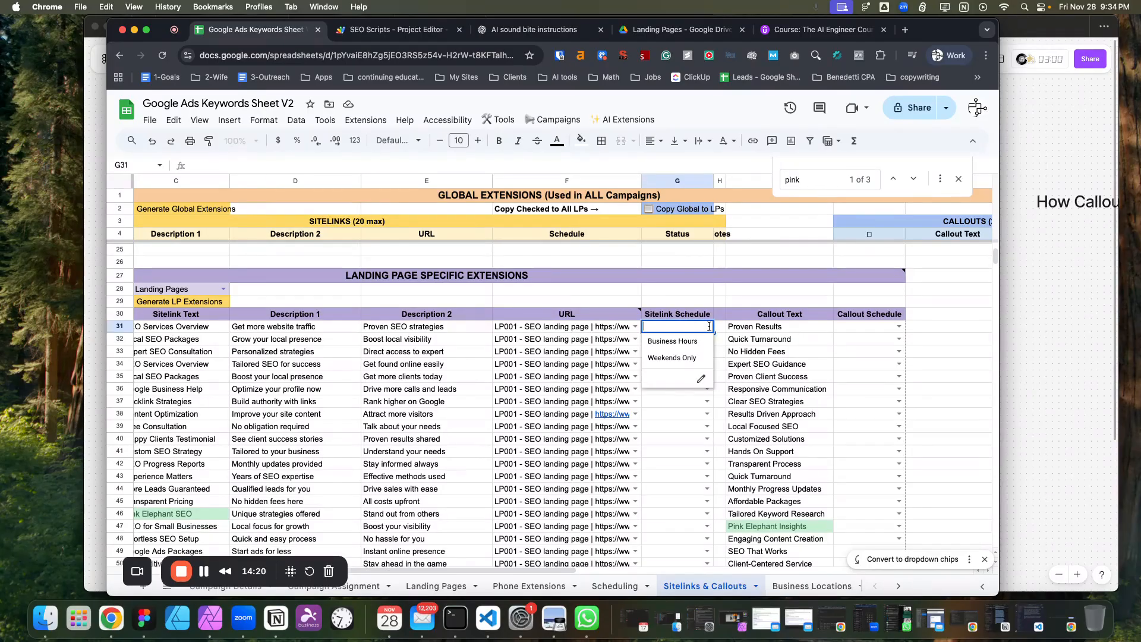
click(720, 332)
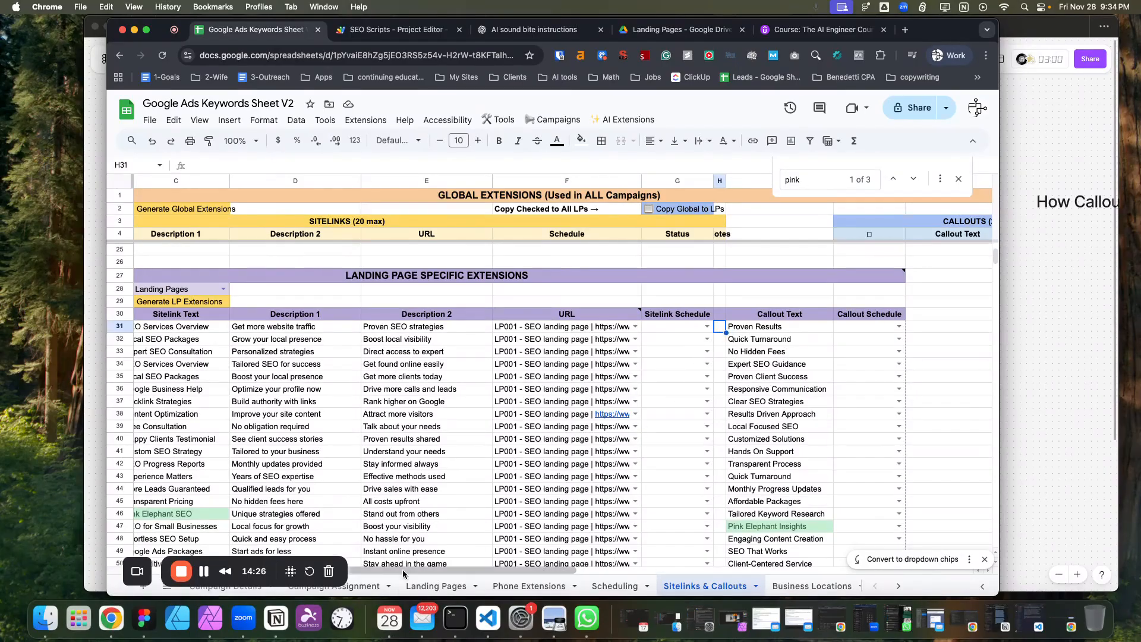
scroll(283, 557, left, 3)
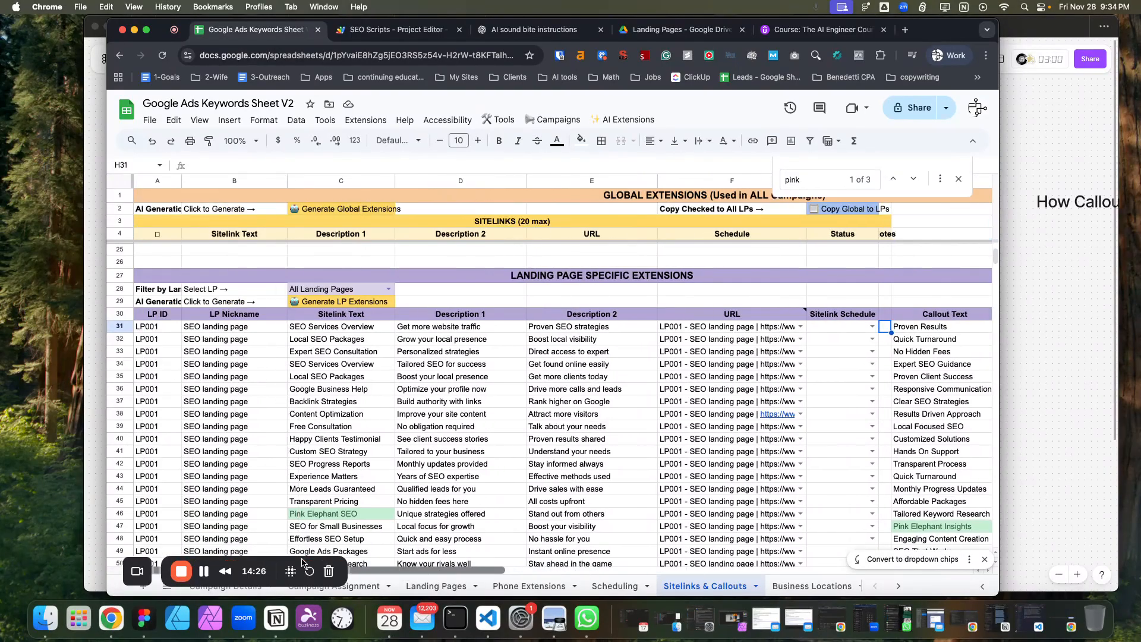
click(325, 352)
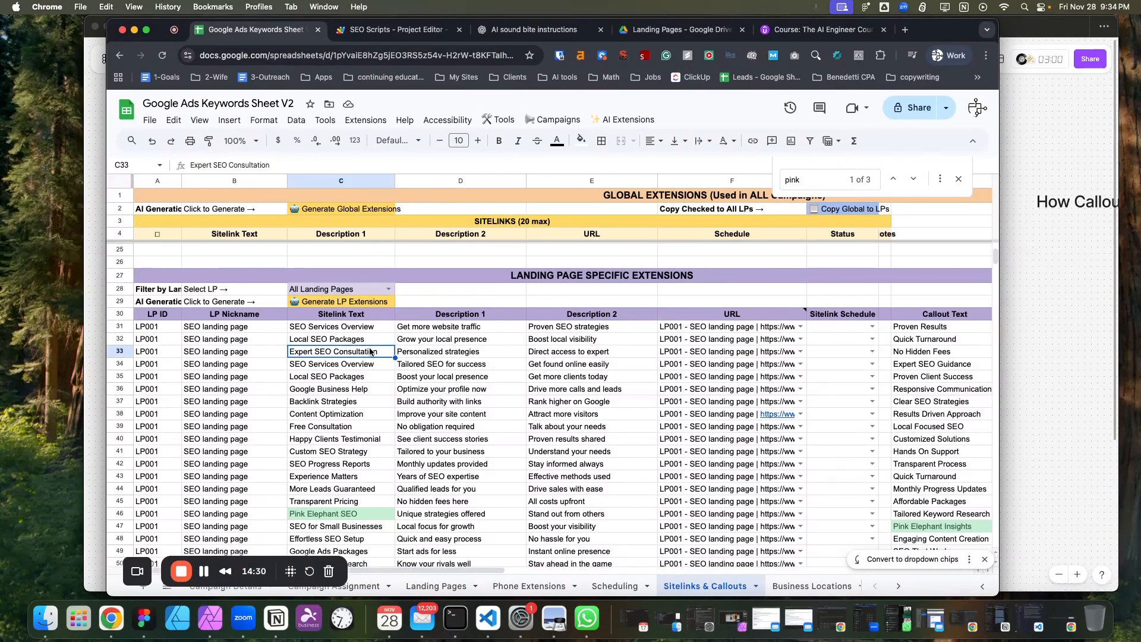
click(871, 353)
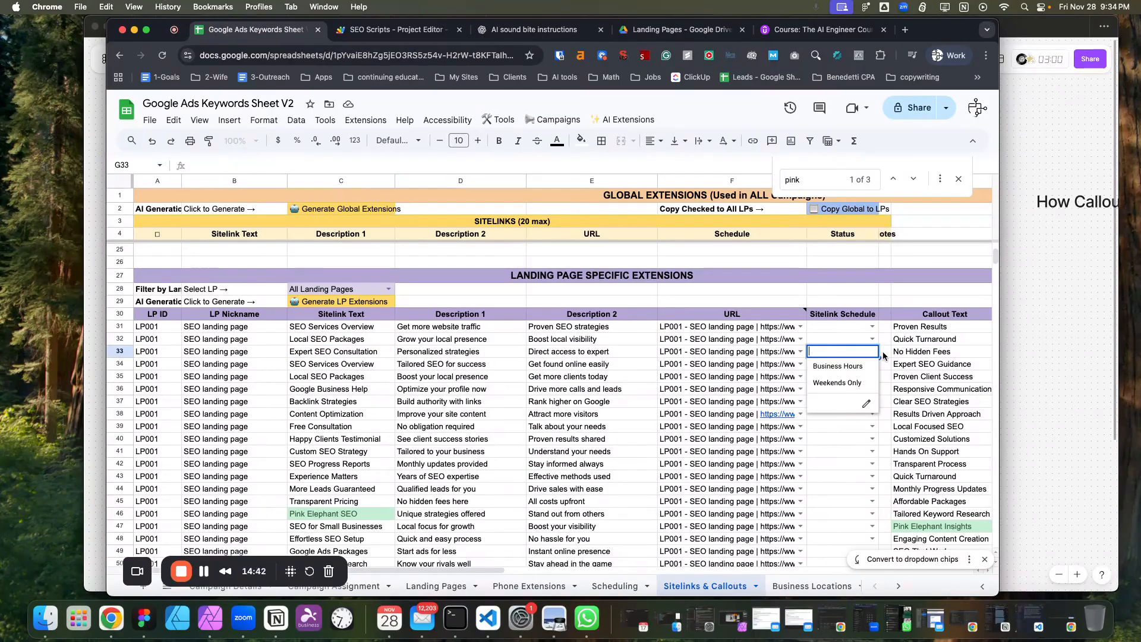
click(885, 355)
click(872, 352)
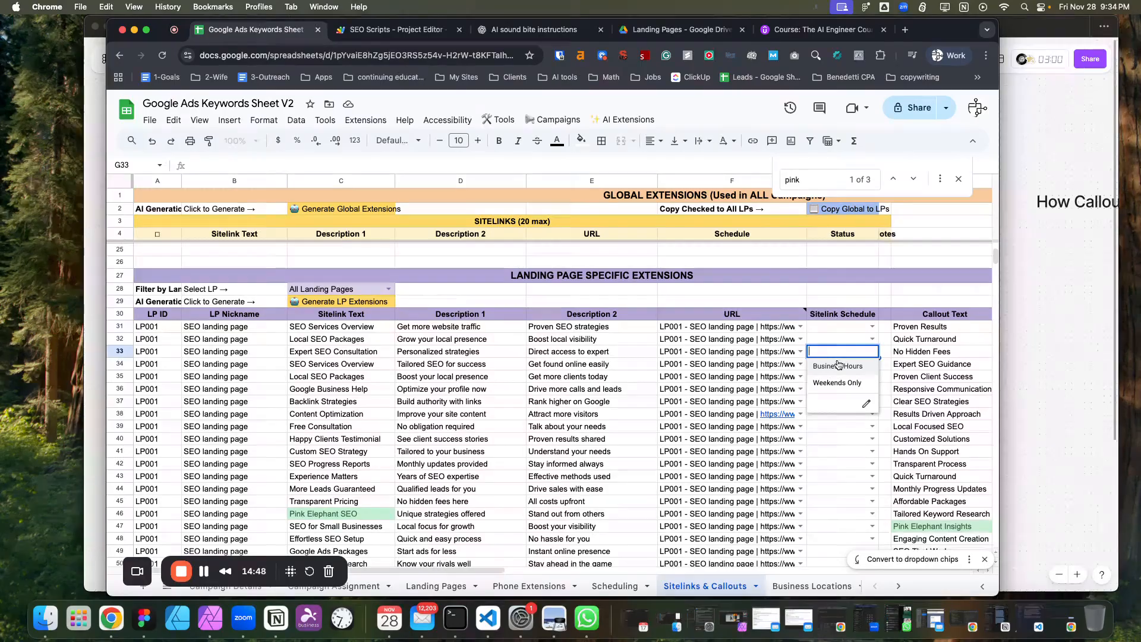
click(826, 328)
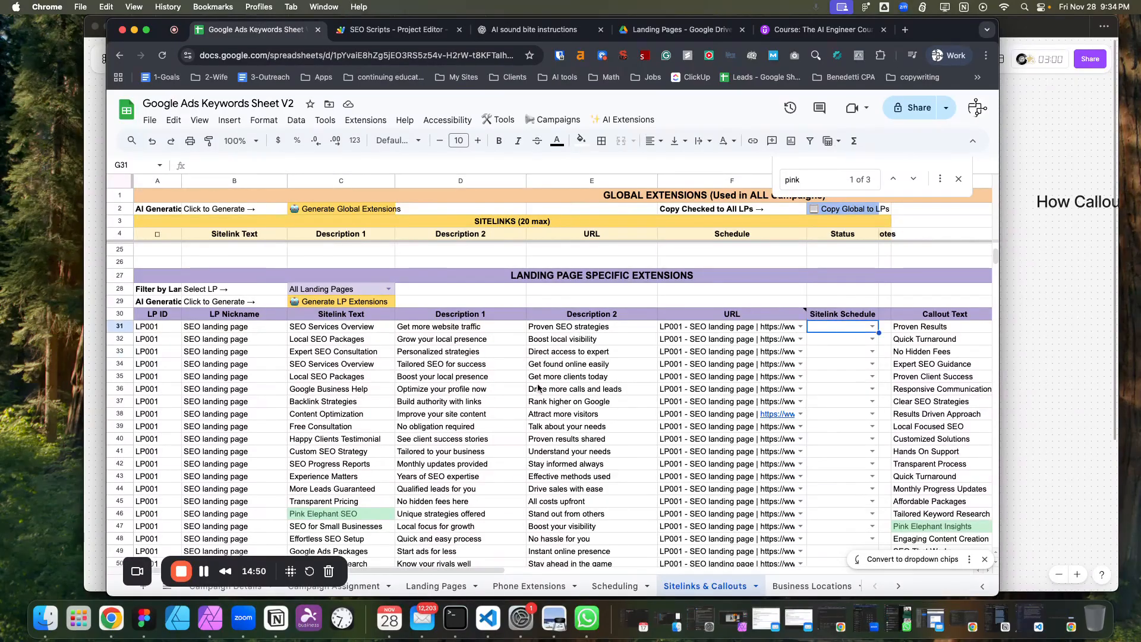
Review the global sitelinks list at the top of the Sitelinks & Callouts sheet.
drag(501, 569, 586, 570)
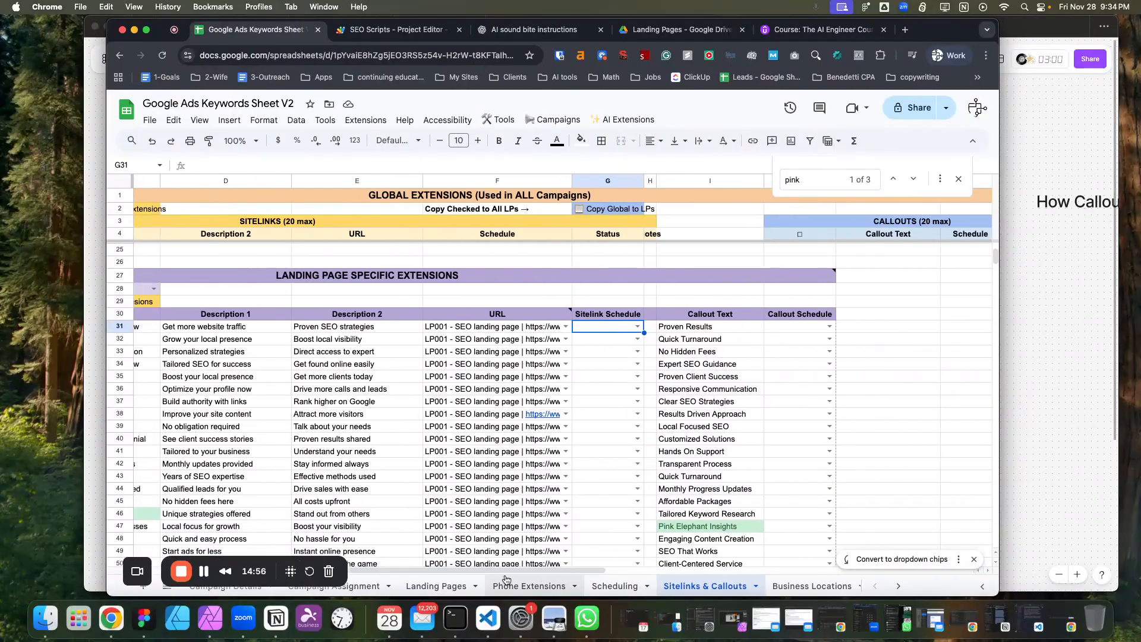
drag(499, 570, 380, 419)
scroll(386, 410, up, 7)
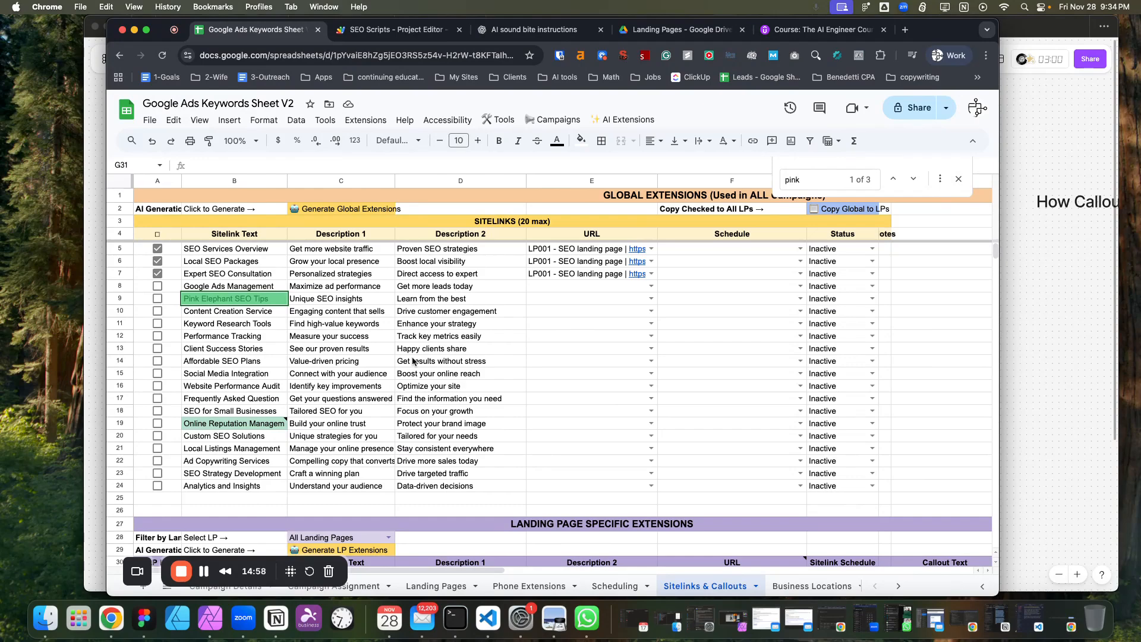
mouse_move(576, 265)
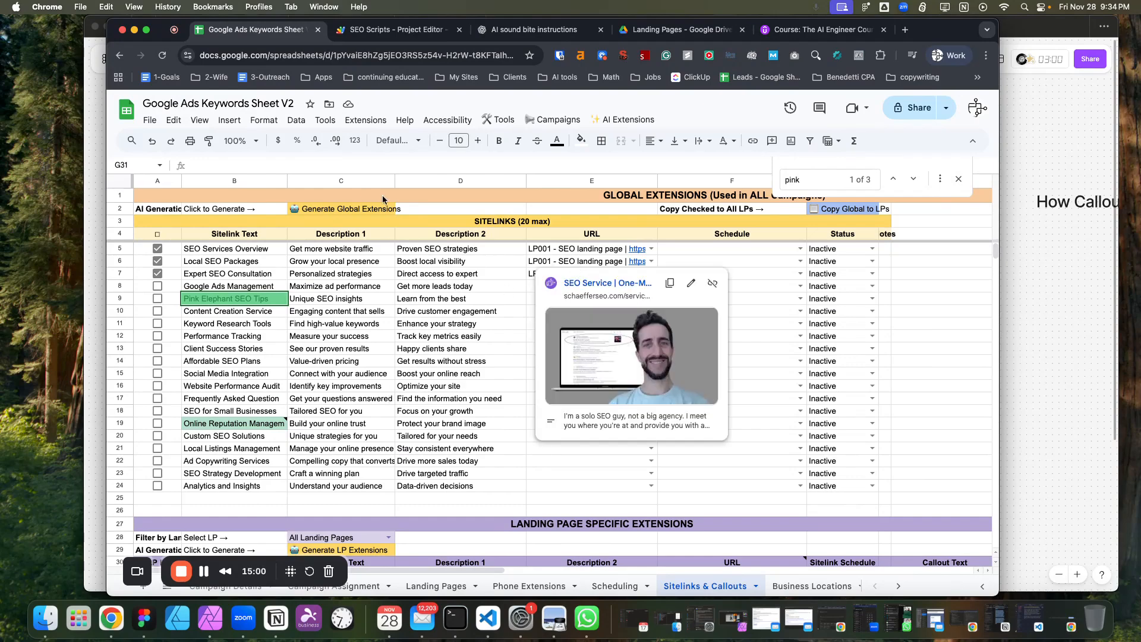